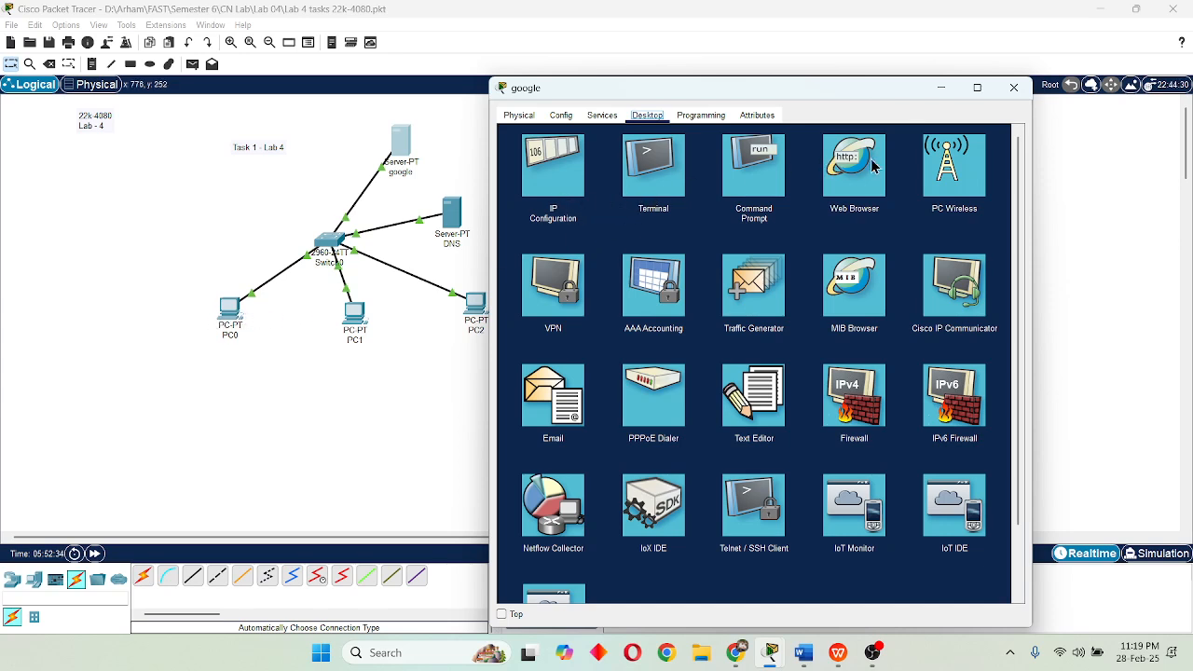
Review the google server's global configuration settings and close its window.
click(561, 116)
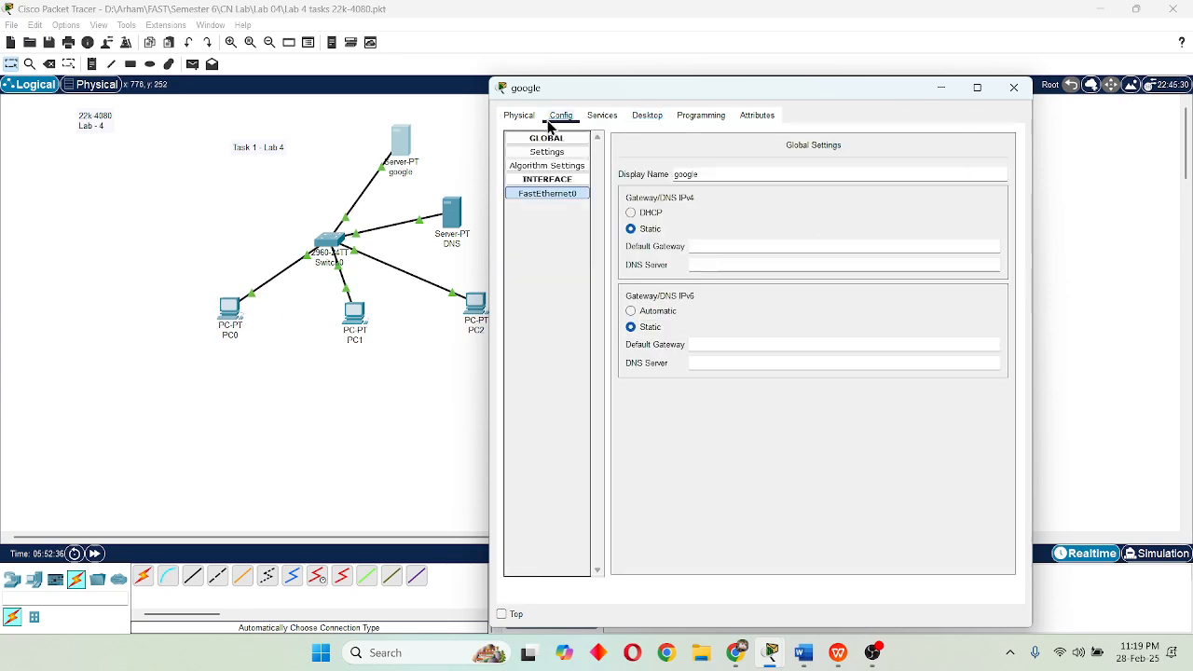
click(506, 118)
click(548, 119)
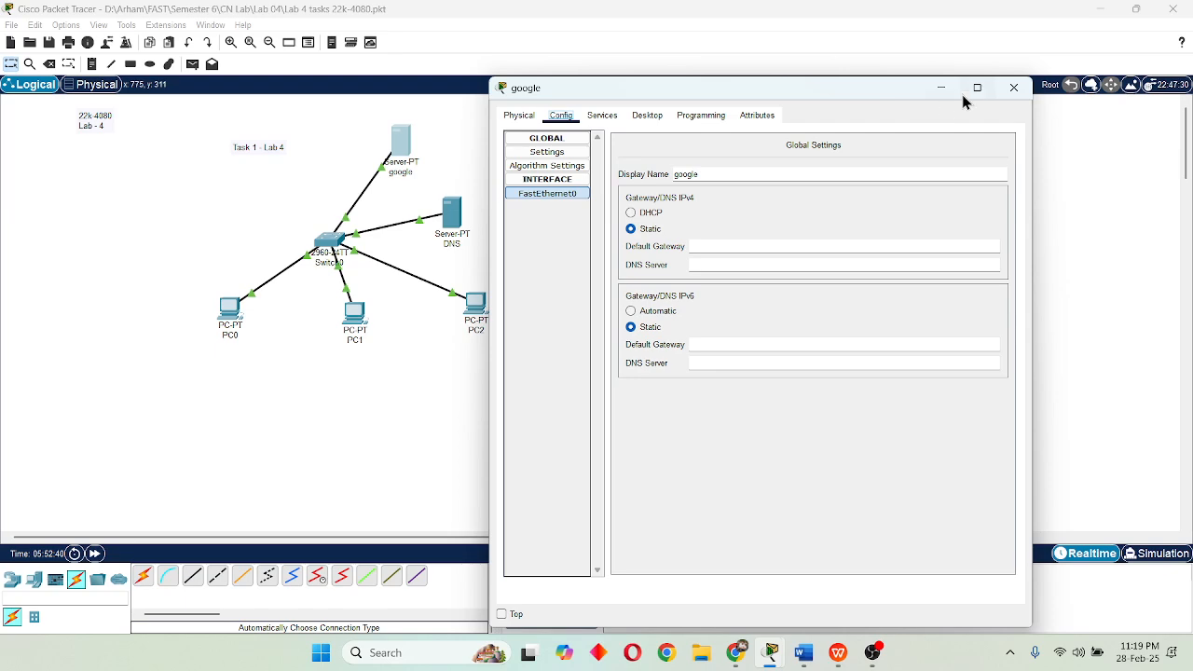
click(1013, 87)
Open the DNS server and check the static IPv4 address of its FastEthernet0 interface.
click(454, 219)
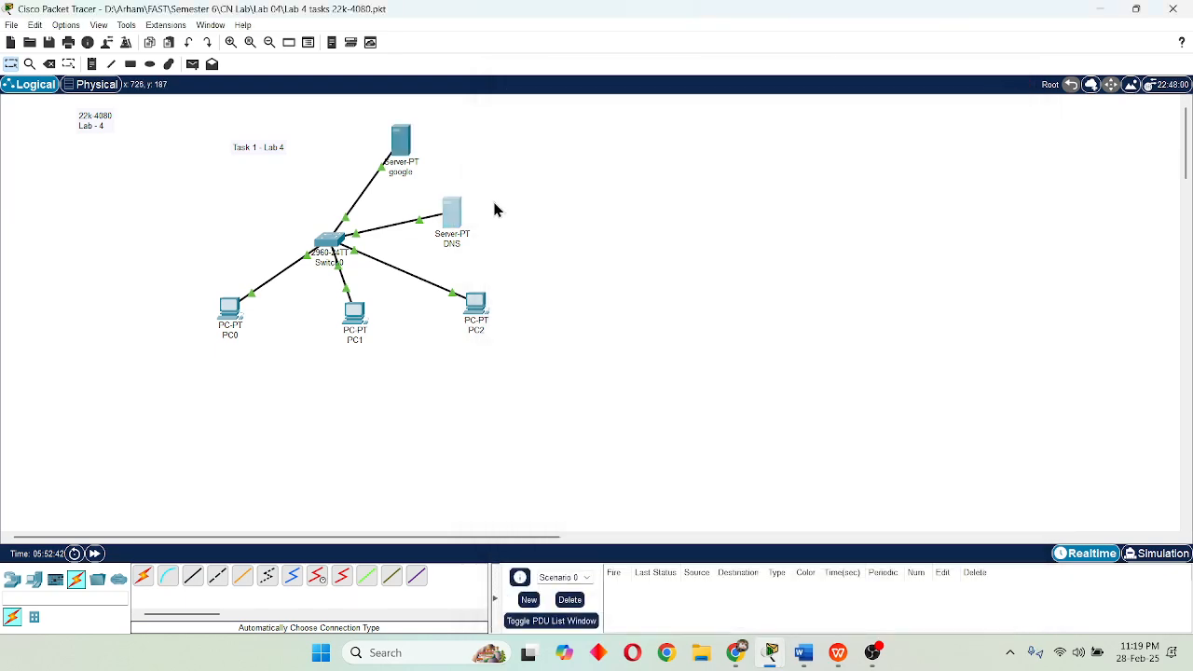
drag(598, 142, 662, 71)
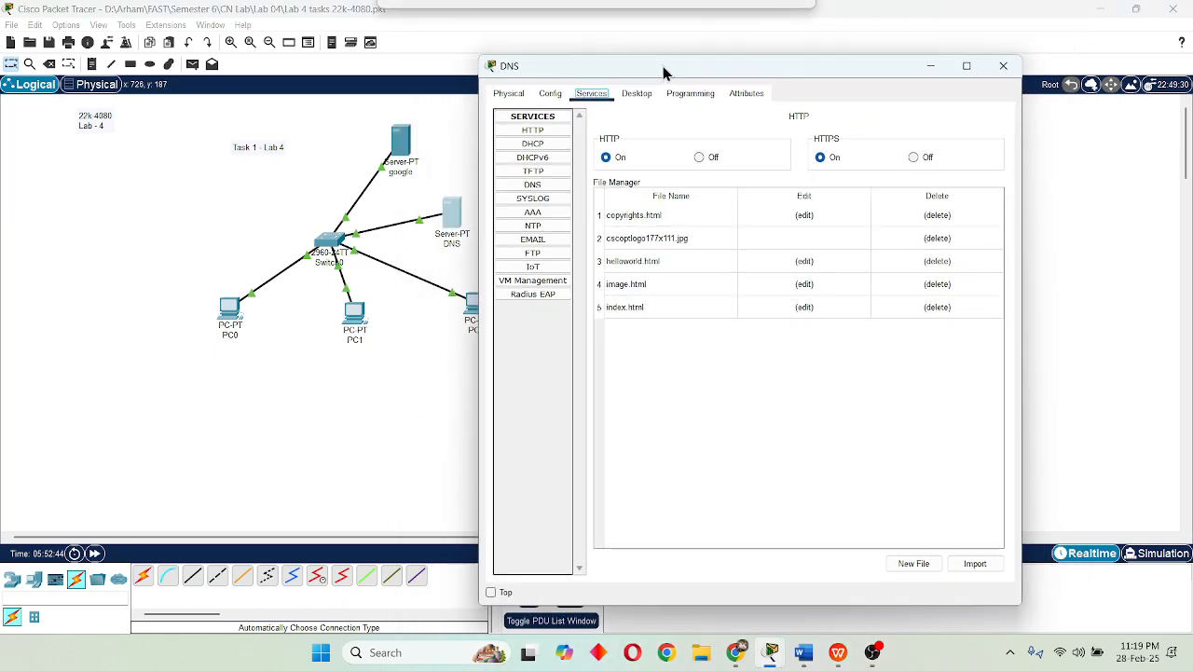
click(550, 94)
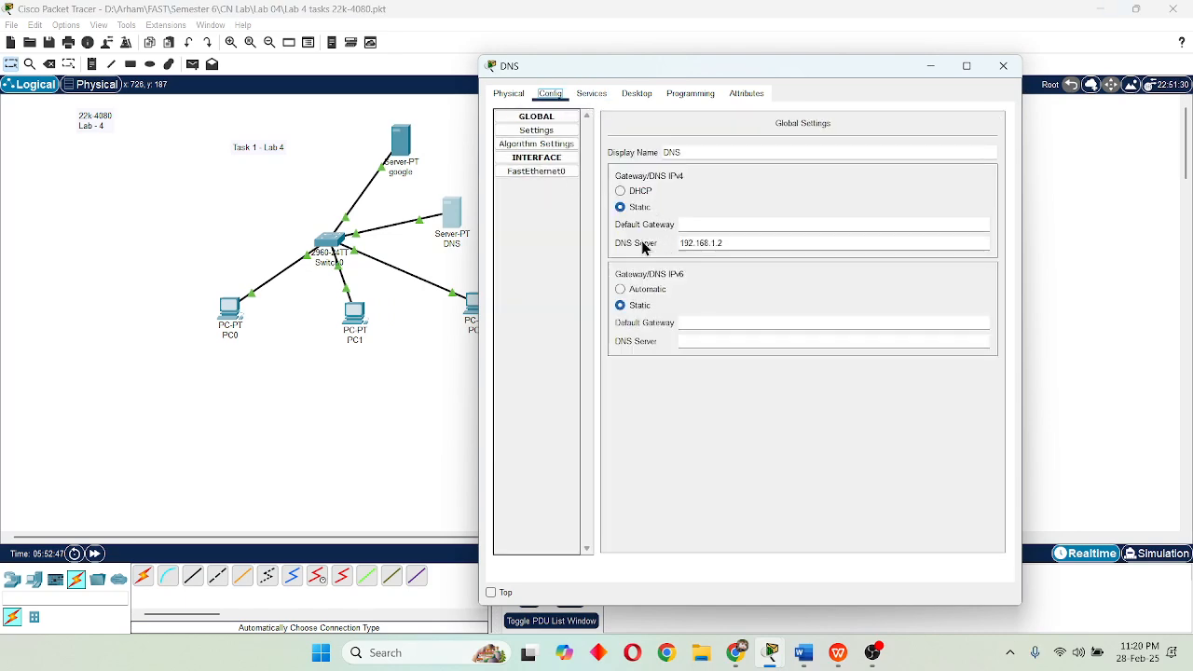
click(559, 174)
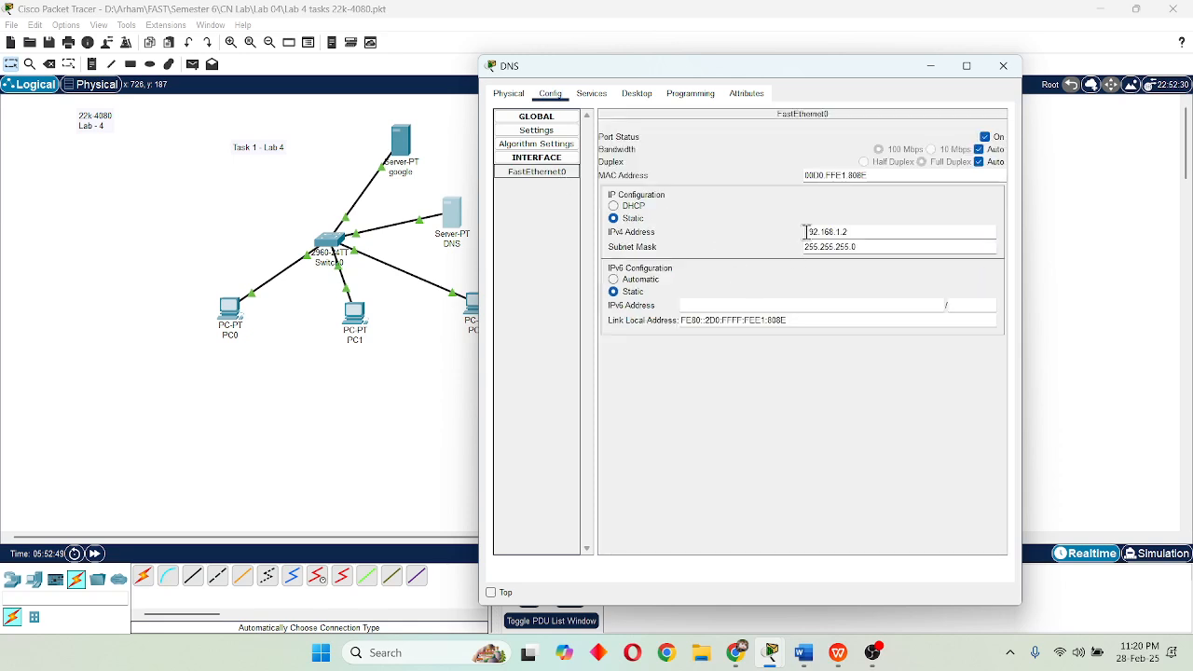
drag(854, 232, 808, 232)
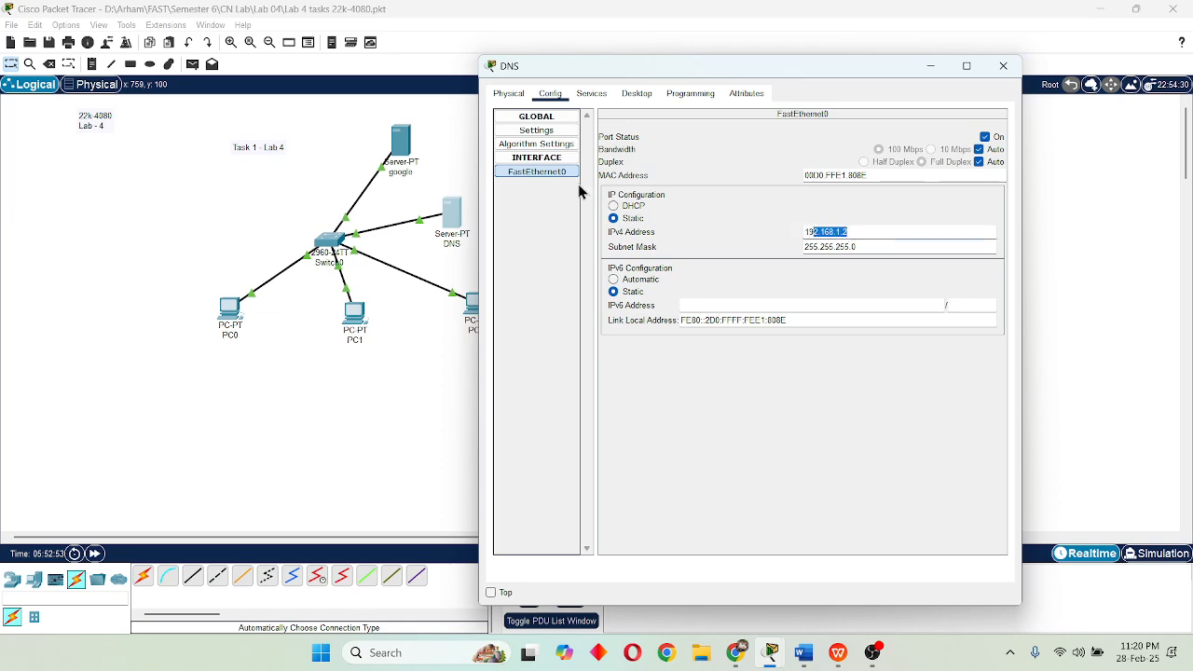
click(851, 231)
key(Tab)
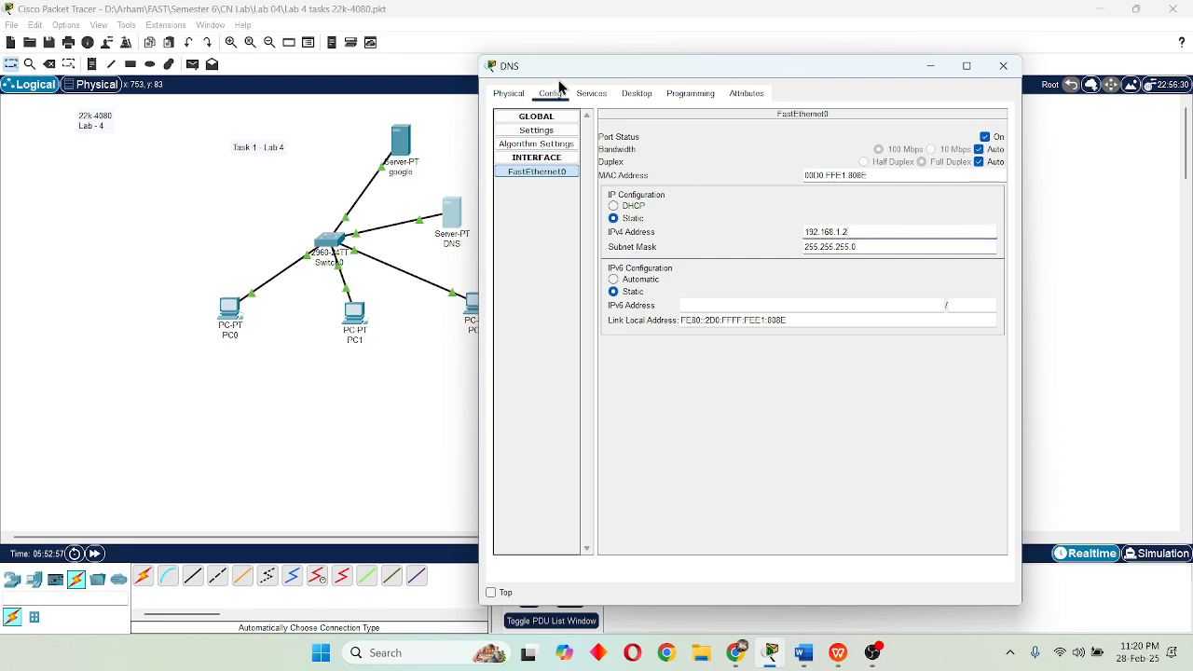
click(592, 94)
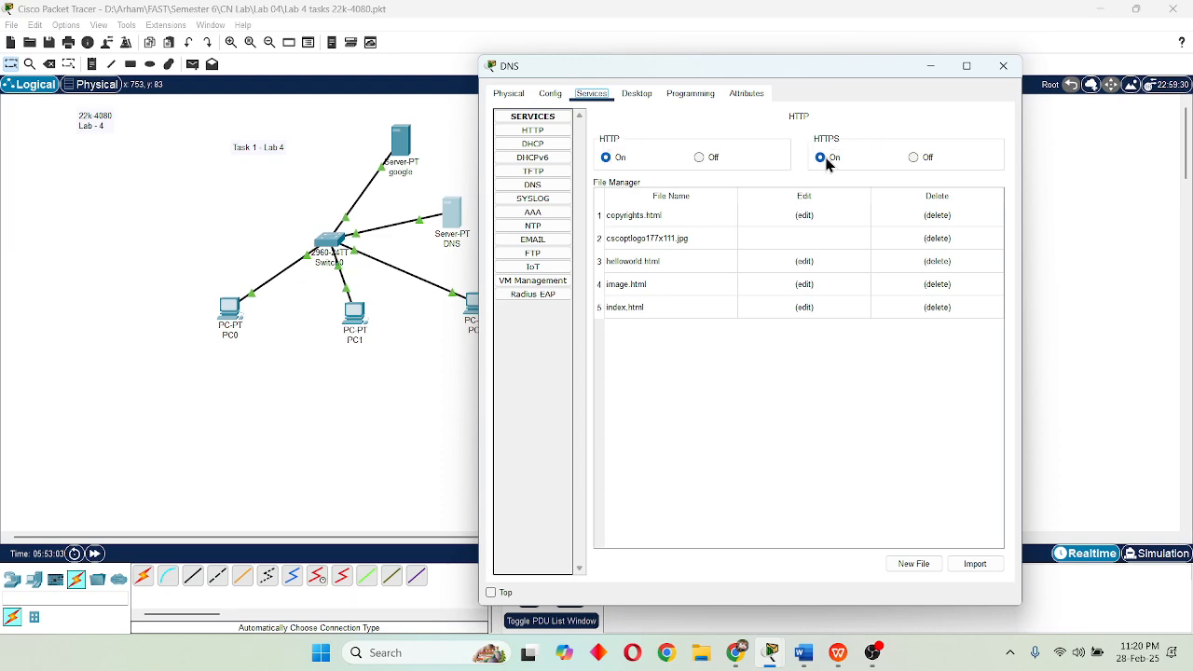
click(558, 189)
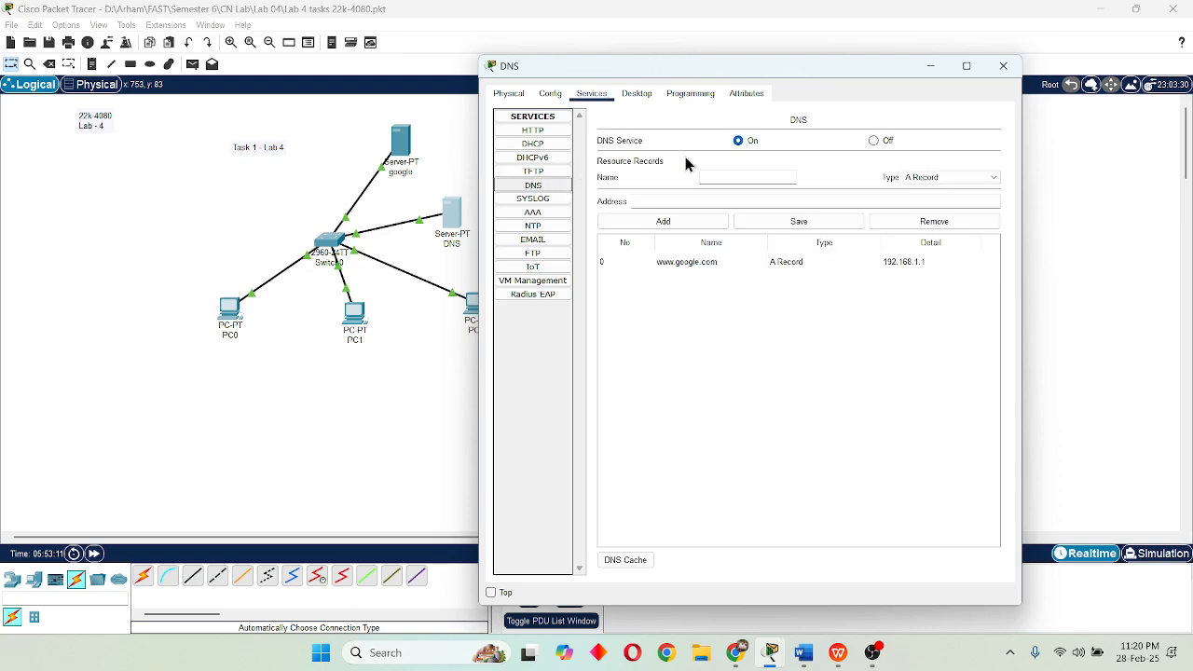
click(731, 180)
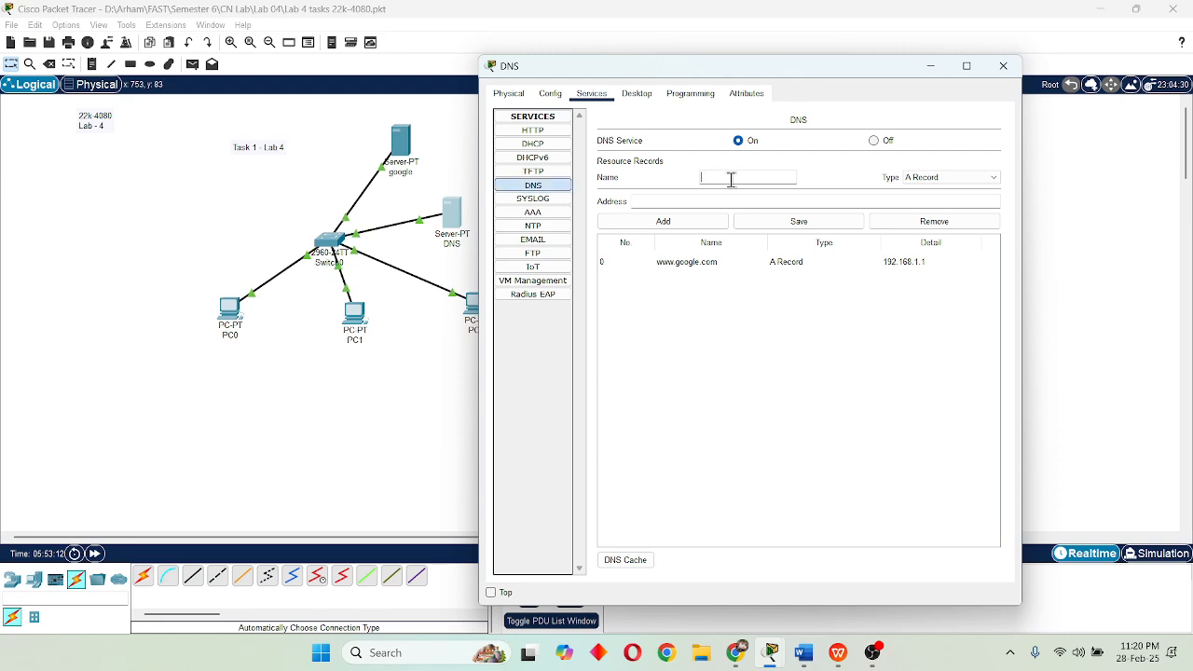
click(702, 205)
click(634, 201)
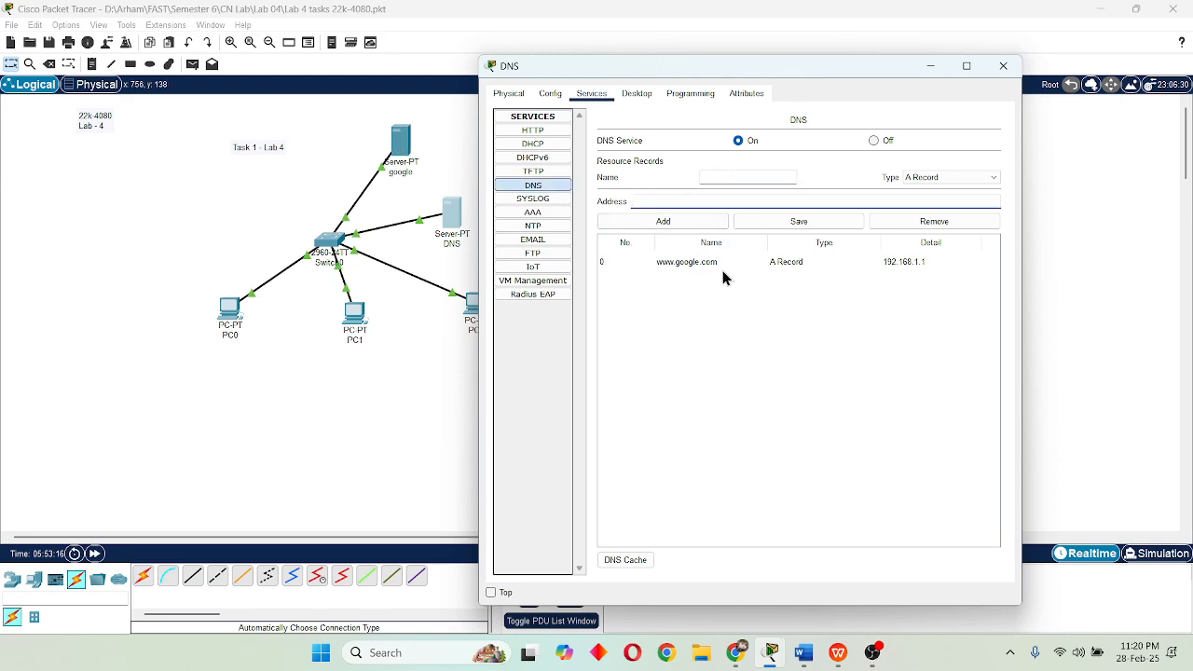
click(899, 267)
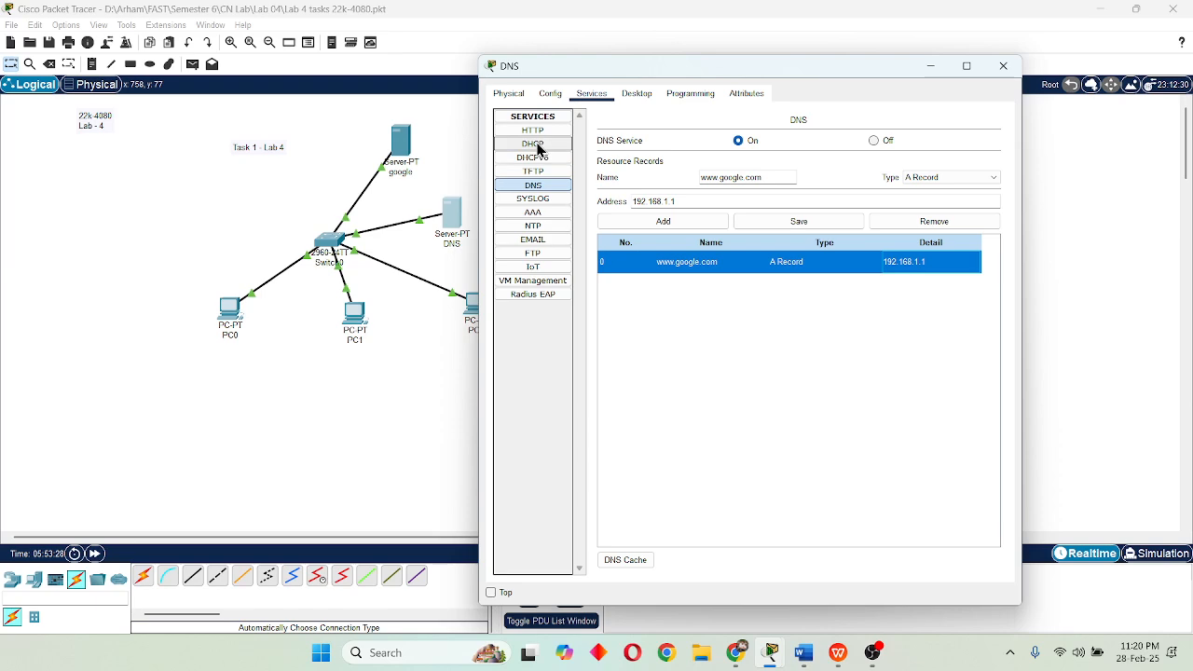
Examine the DHCP service's serverPool1 pool, checking its start IP address and maximum number of users.
drag(607, 74, 691, 64)
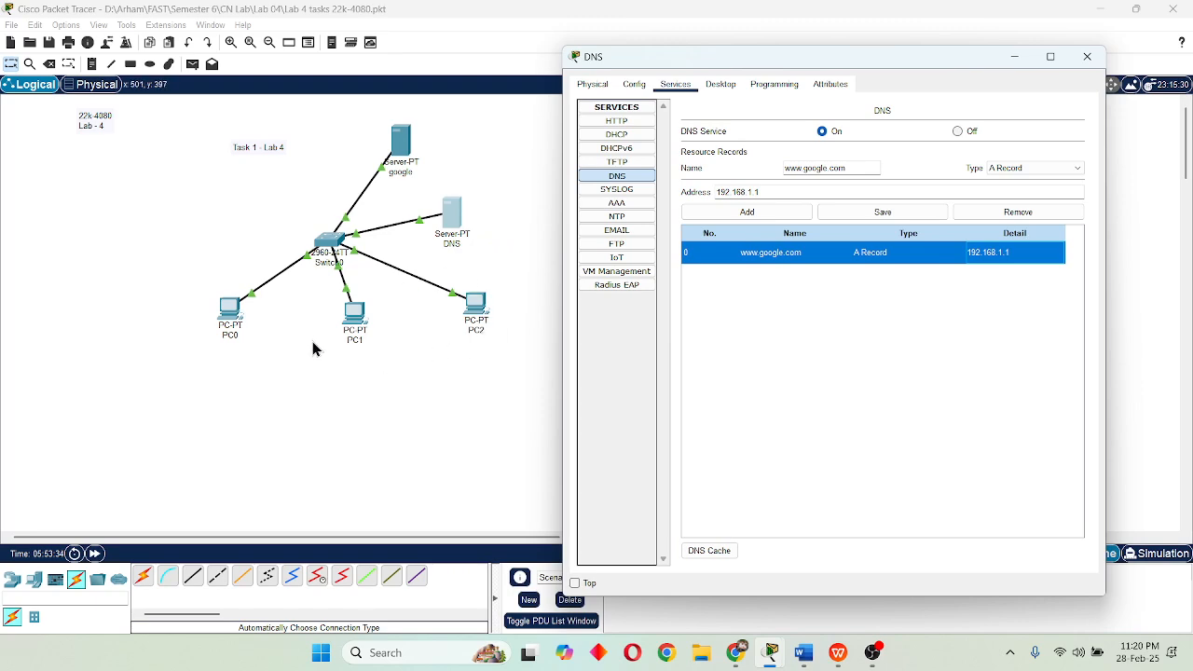
click(622, 138)
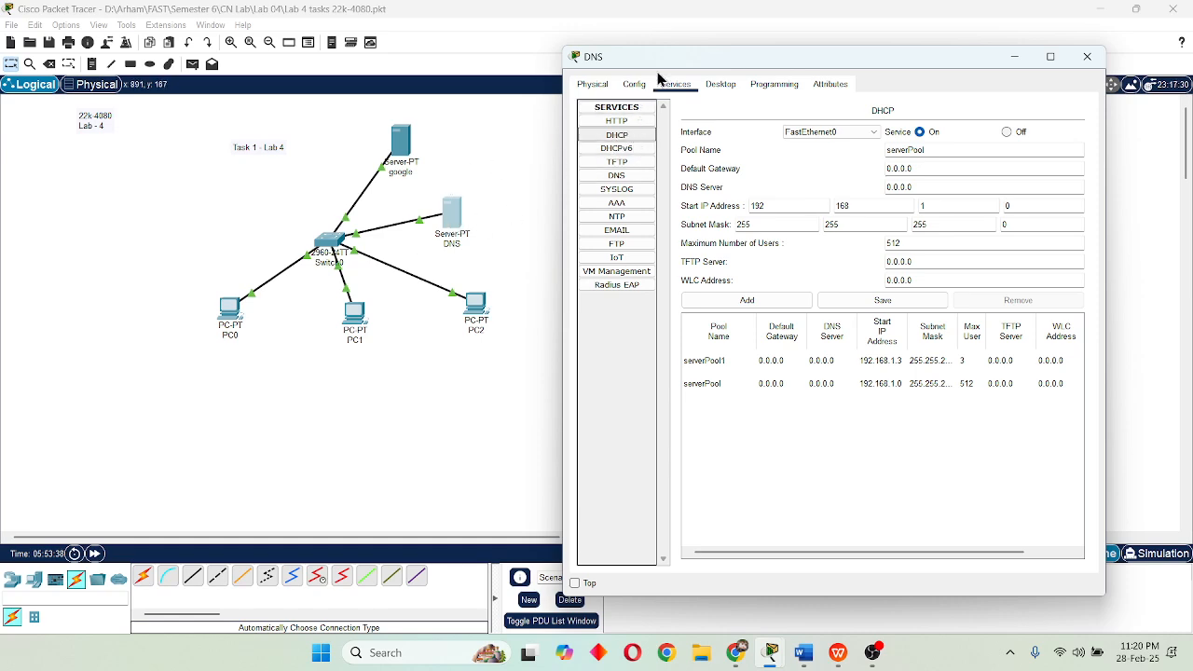
drag(660, 59, 616, 52)
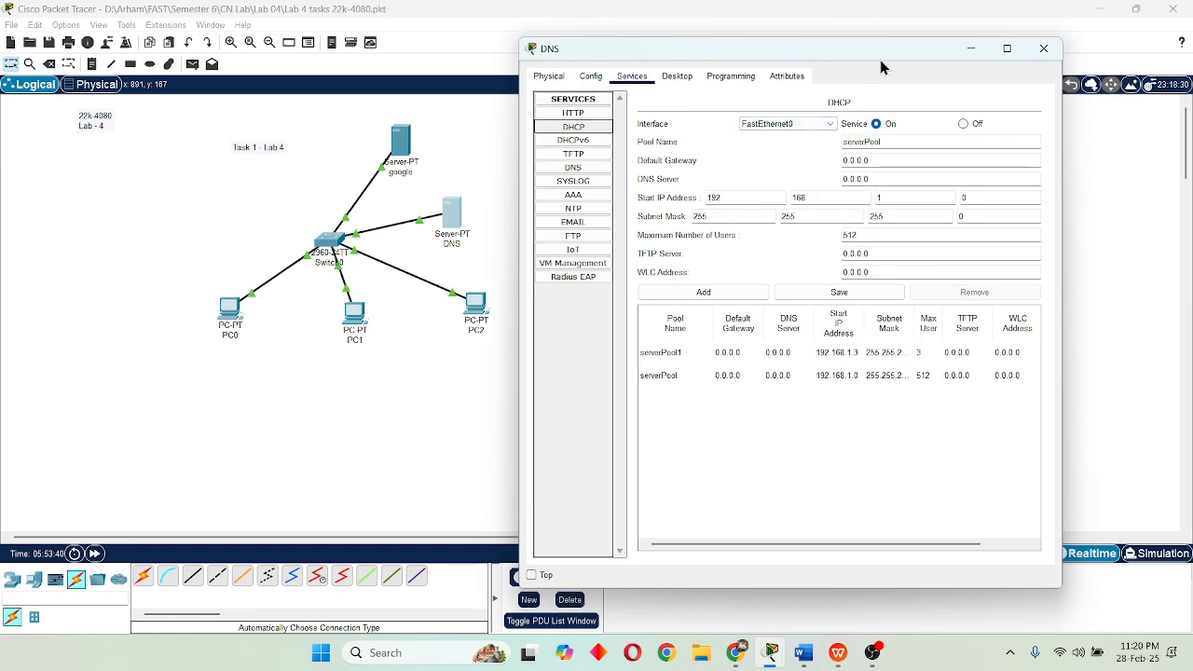
drag(880, 60, 838, 67)
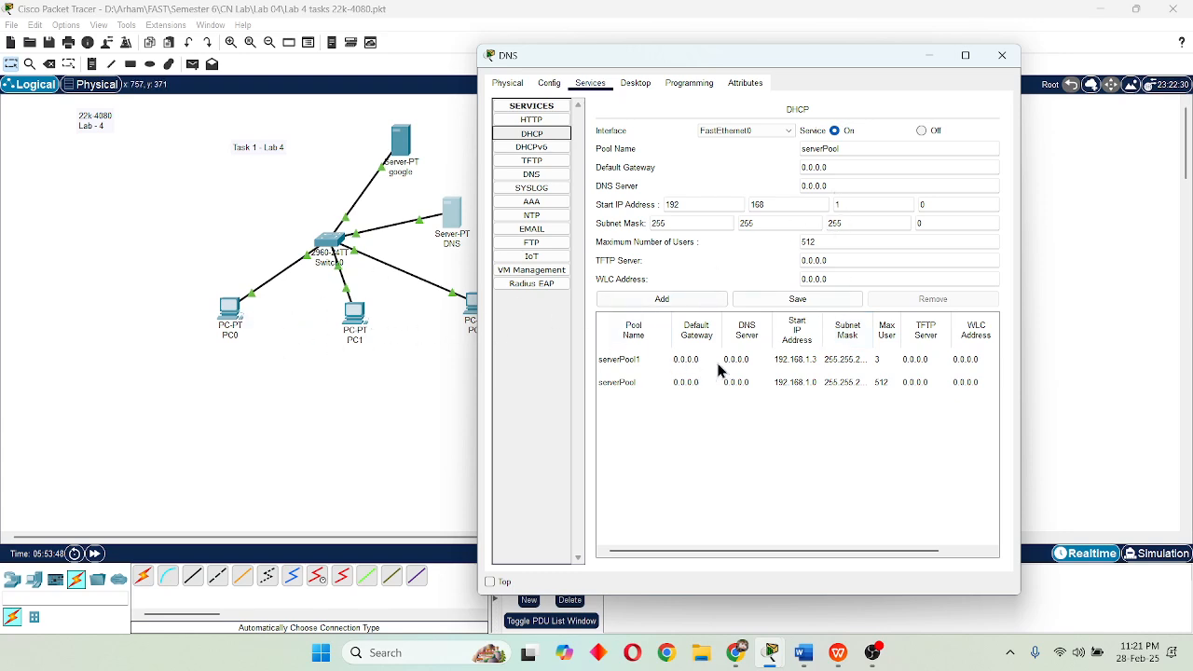
click(793, 362)
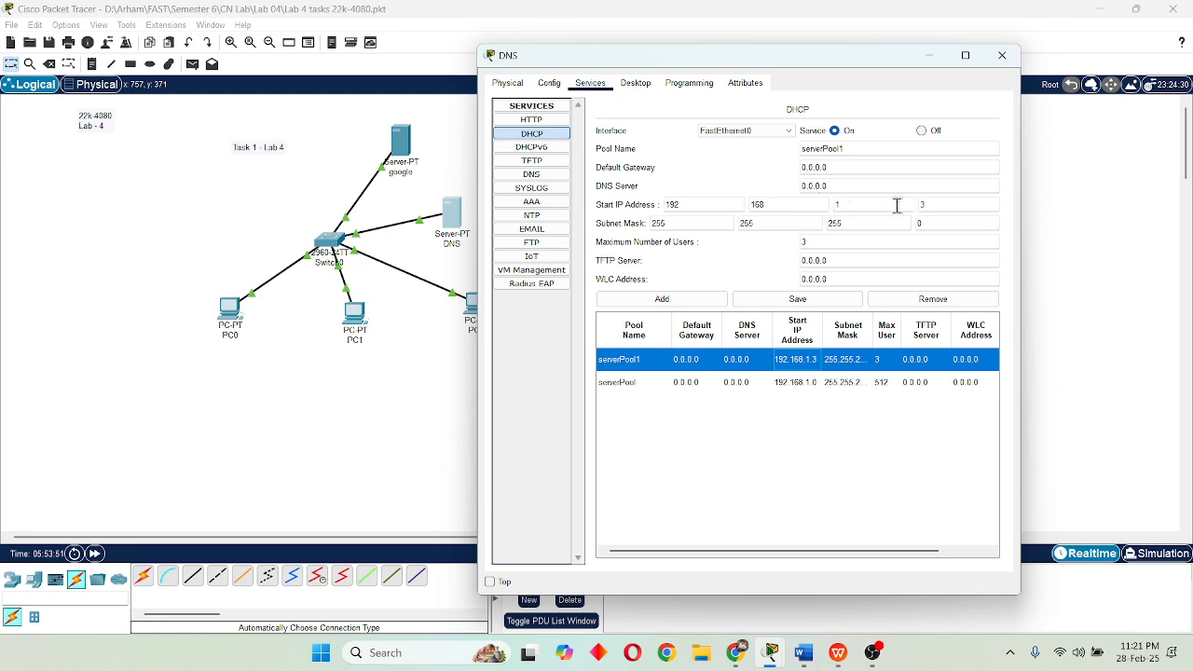
double_click(929, 206)
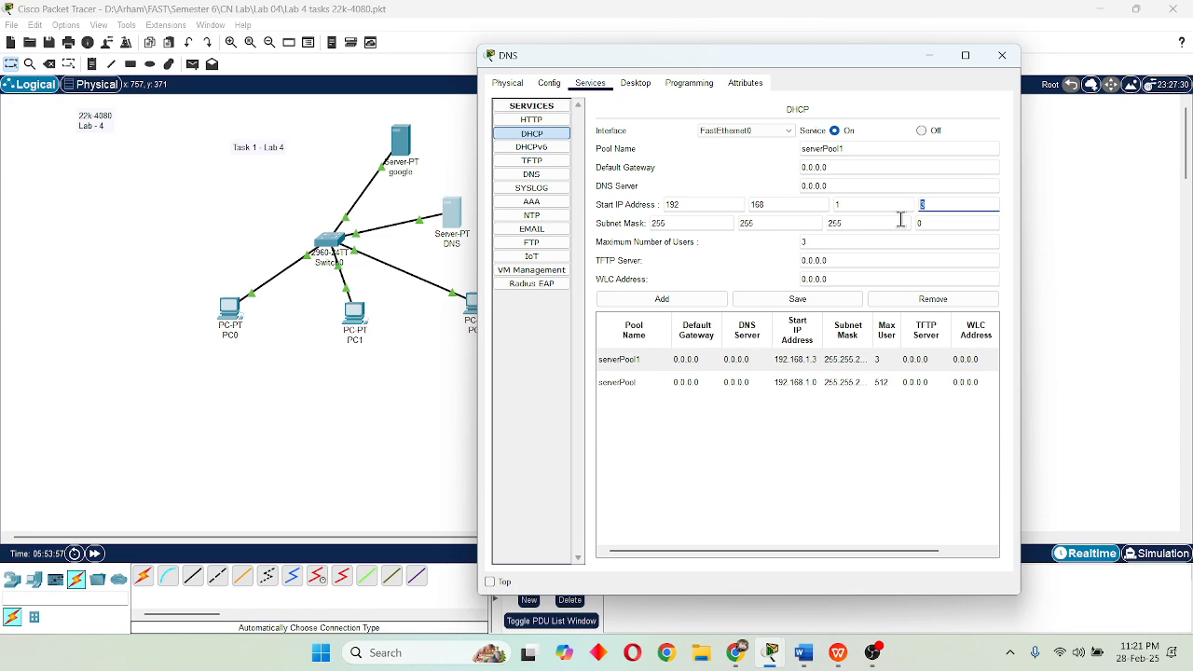
click(803, 243)
key(BackSpace)
drag(727, 58, 818, 61)
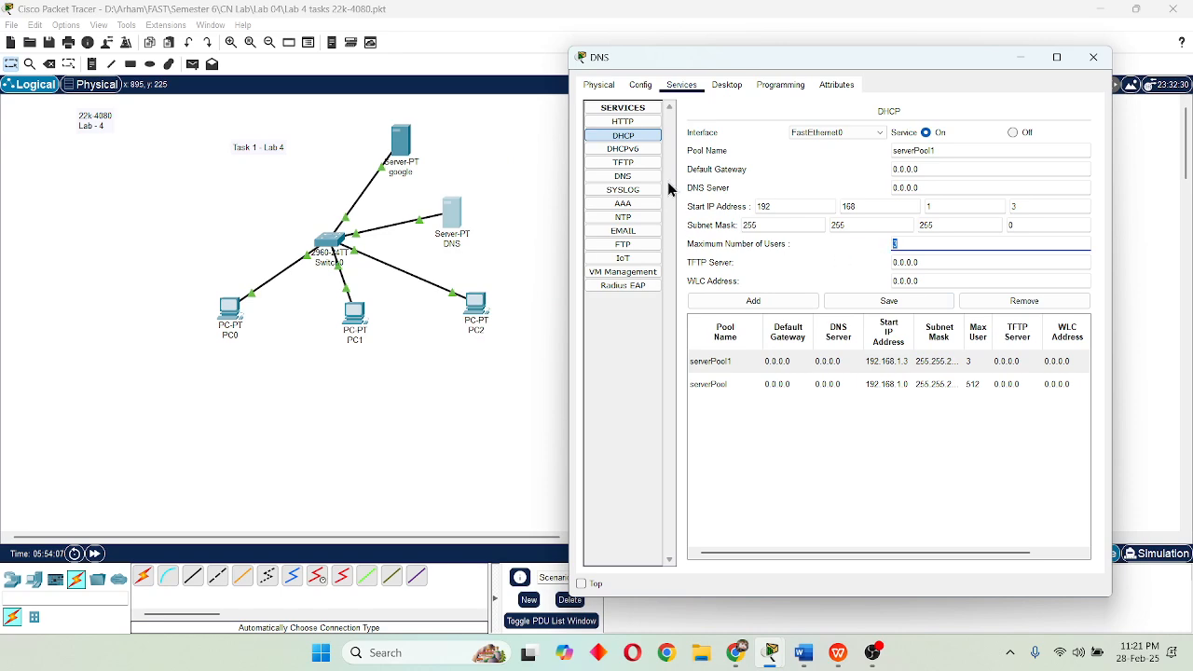
Check the IPv4 DNS server address in the DNS server's global settings and close its window.
click(649, 87)
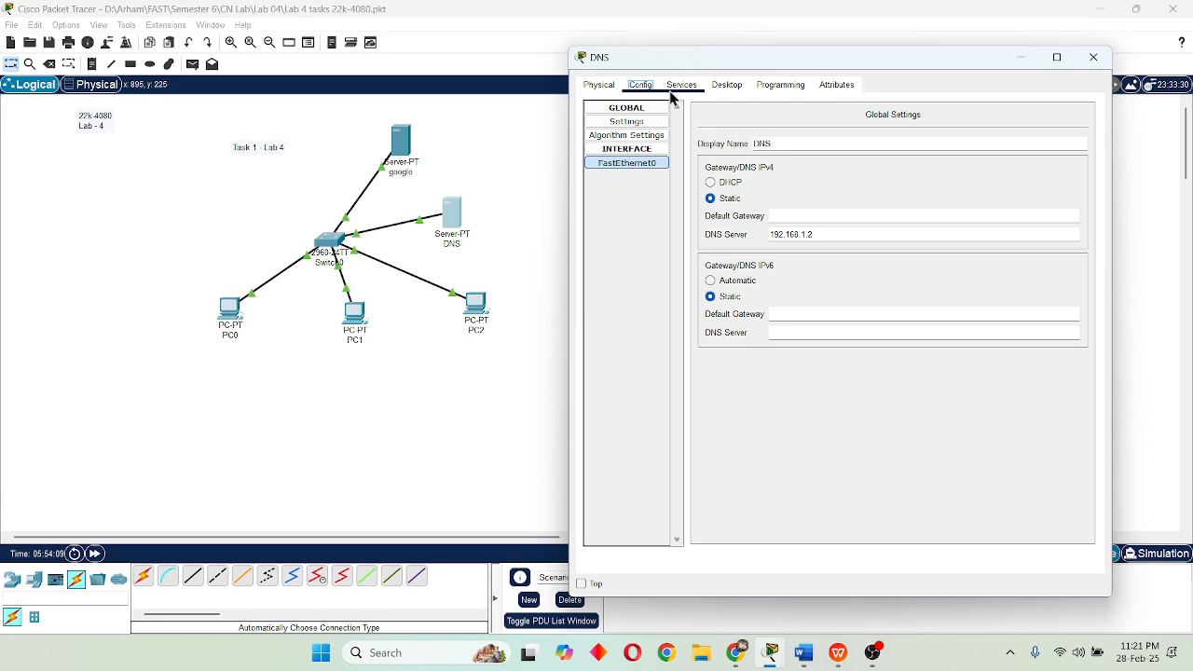
drag(826, 233, 756, 233)
click(788, 236)
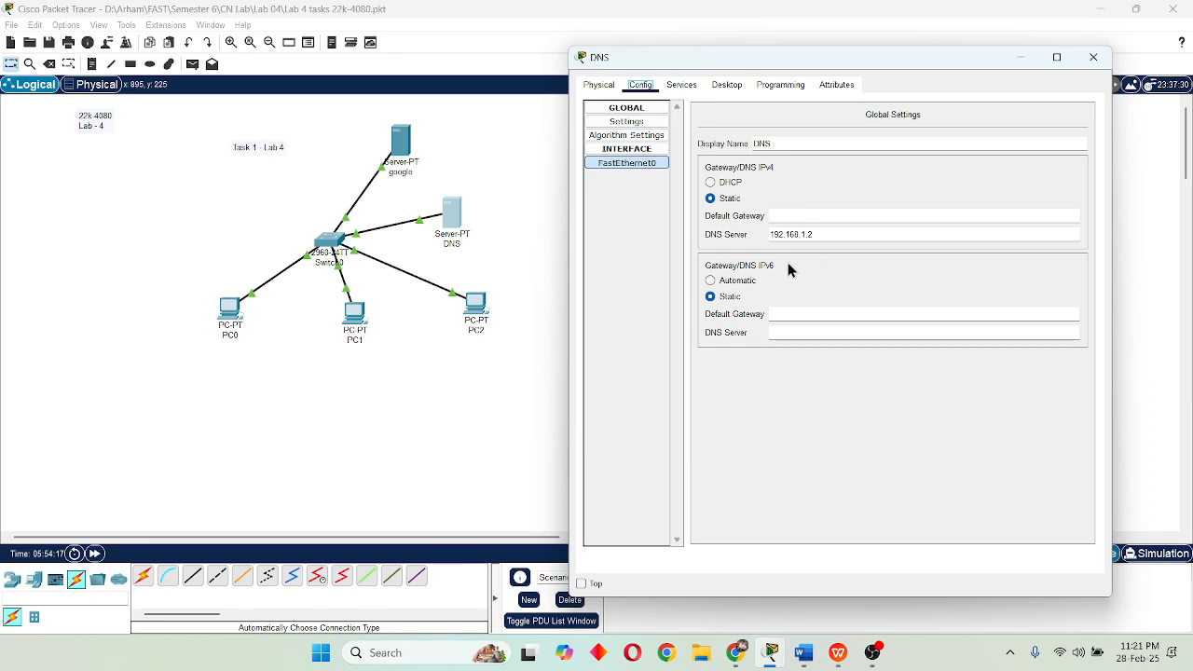
drag(771, 230, 828, 230)
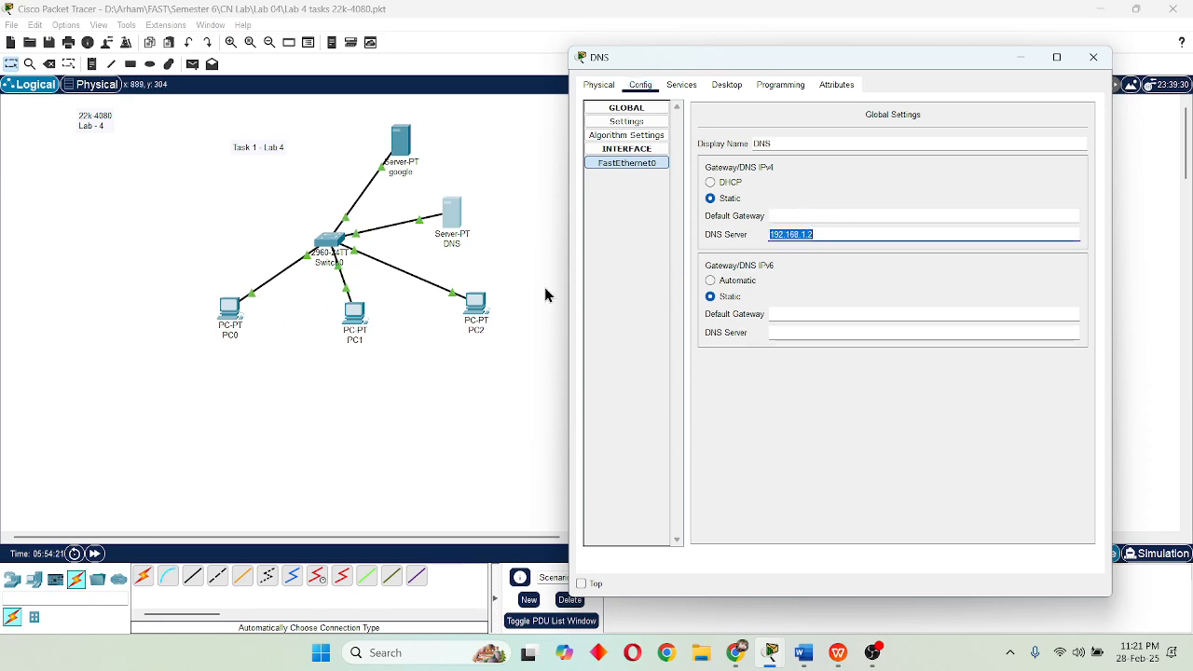
click(682, 86)
click(634, 177)
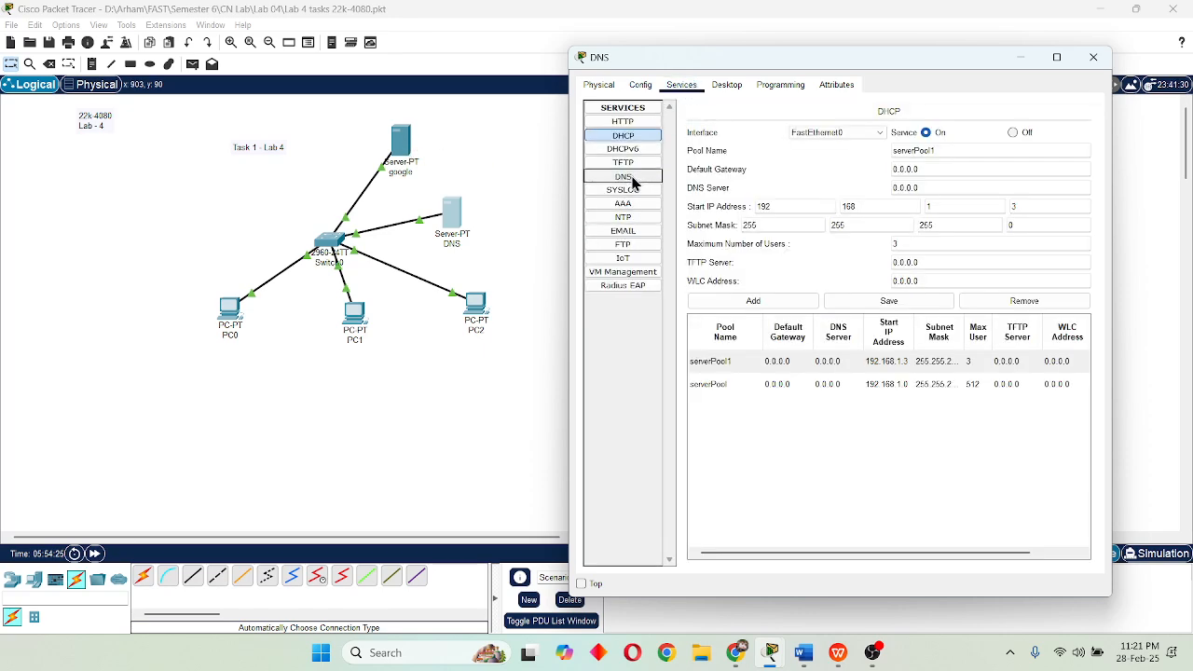
click(640, 85)
double_click(798, 233)
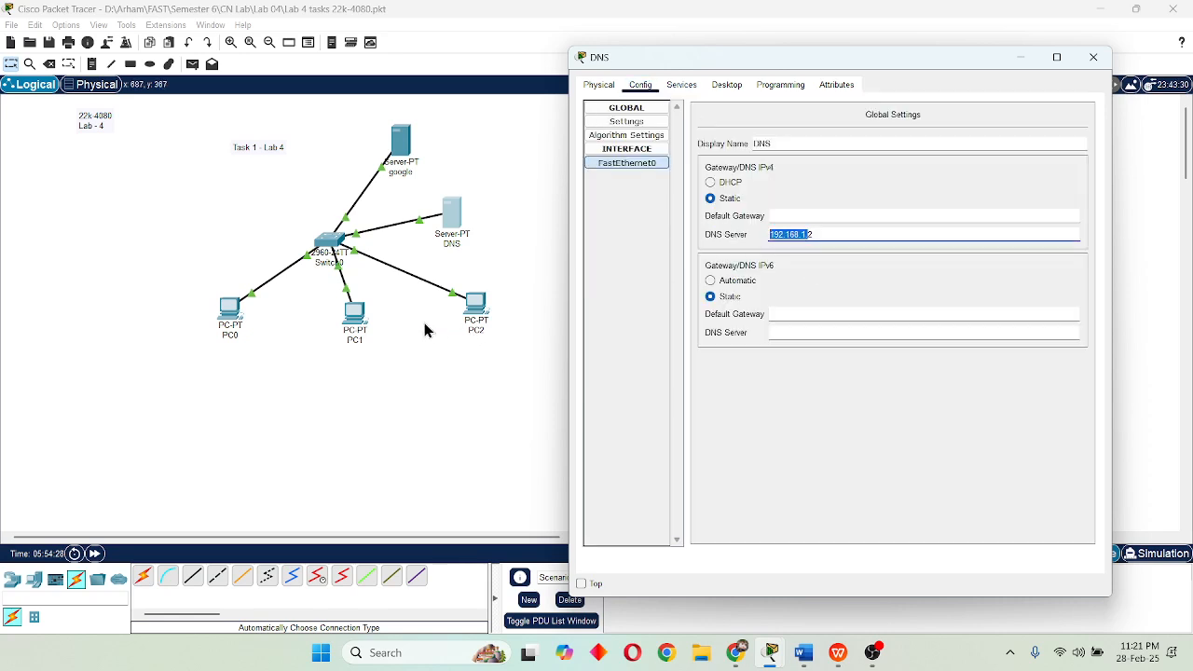
click(1093, 58)
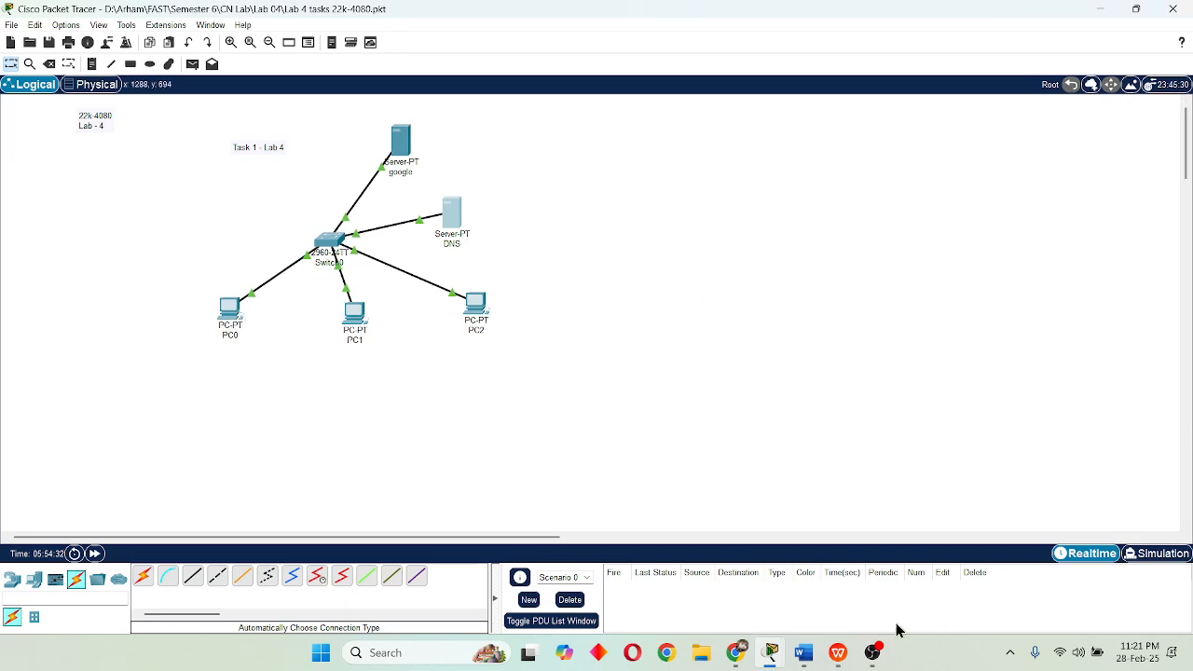
Bring up PC0's open window and close both its web browser and the window.
mouse_move(771, 653)
click(851, 565)
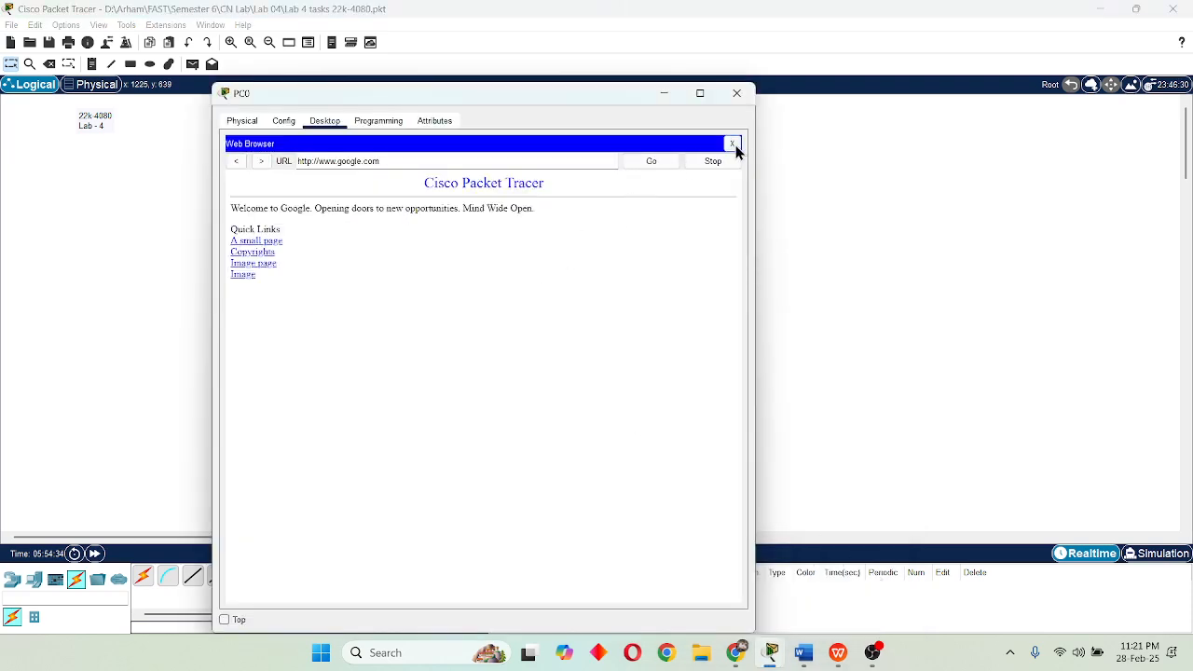
click(731, 144)
click(736, 93)
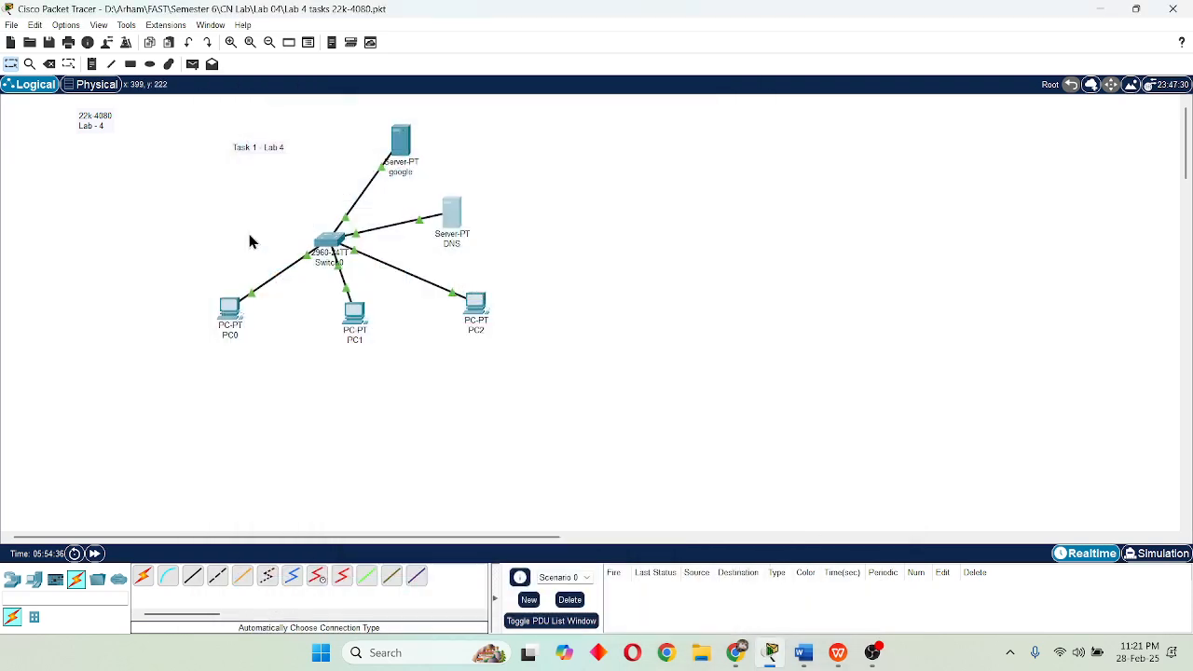
click(345, 322)
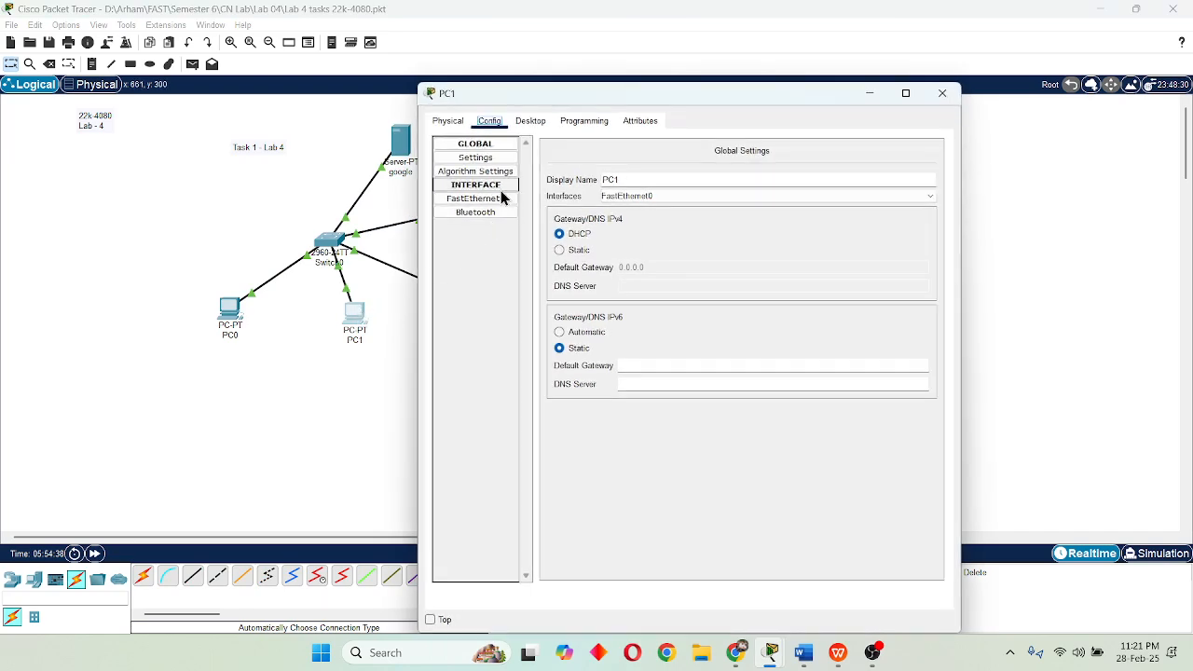
drag(646, 96, 476, 64)
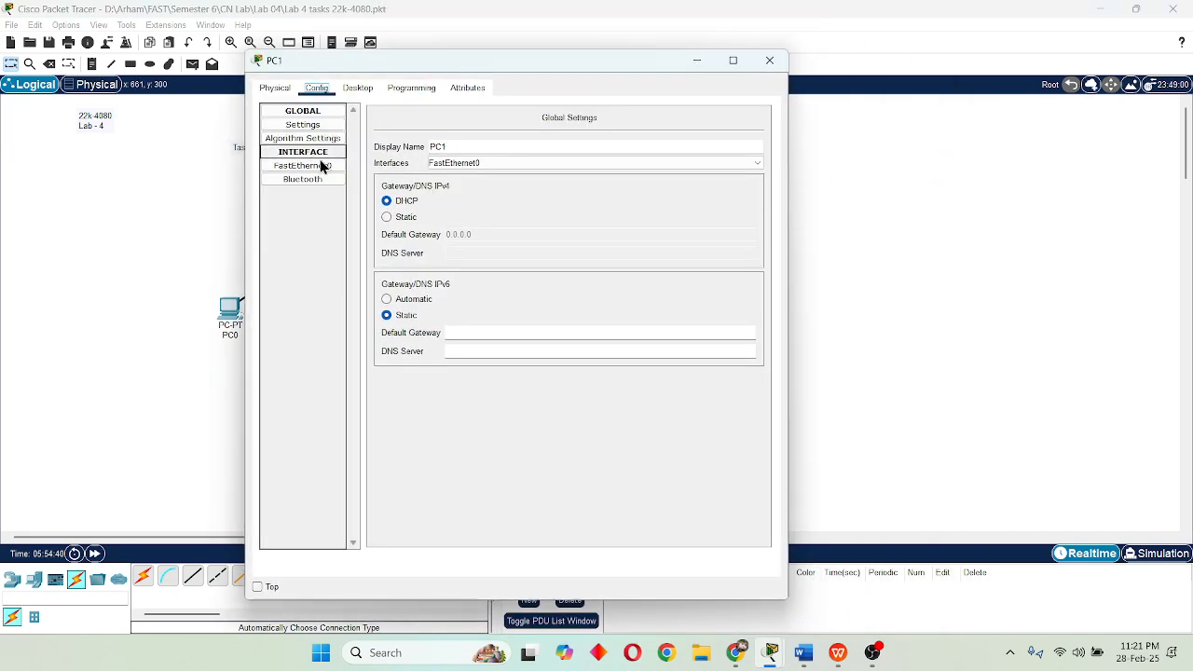
click(363, 90)
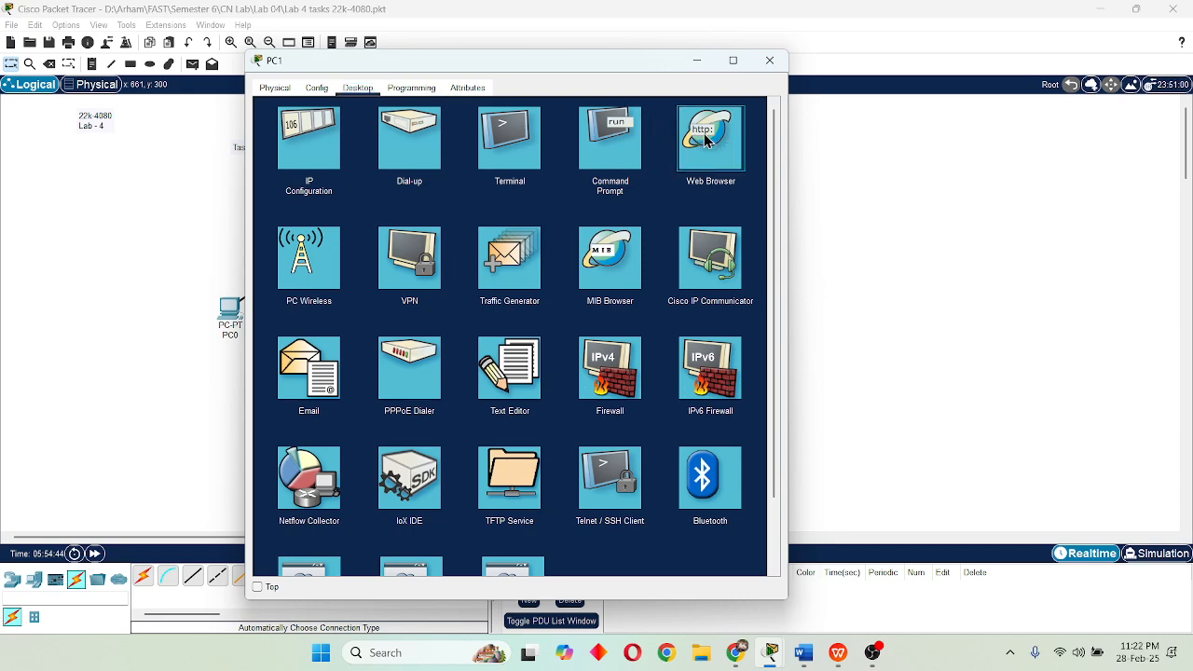
click(757, 166)
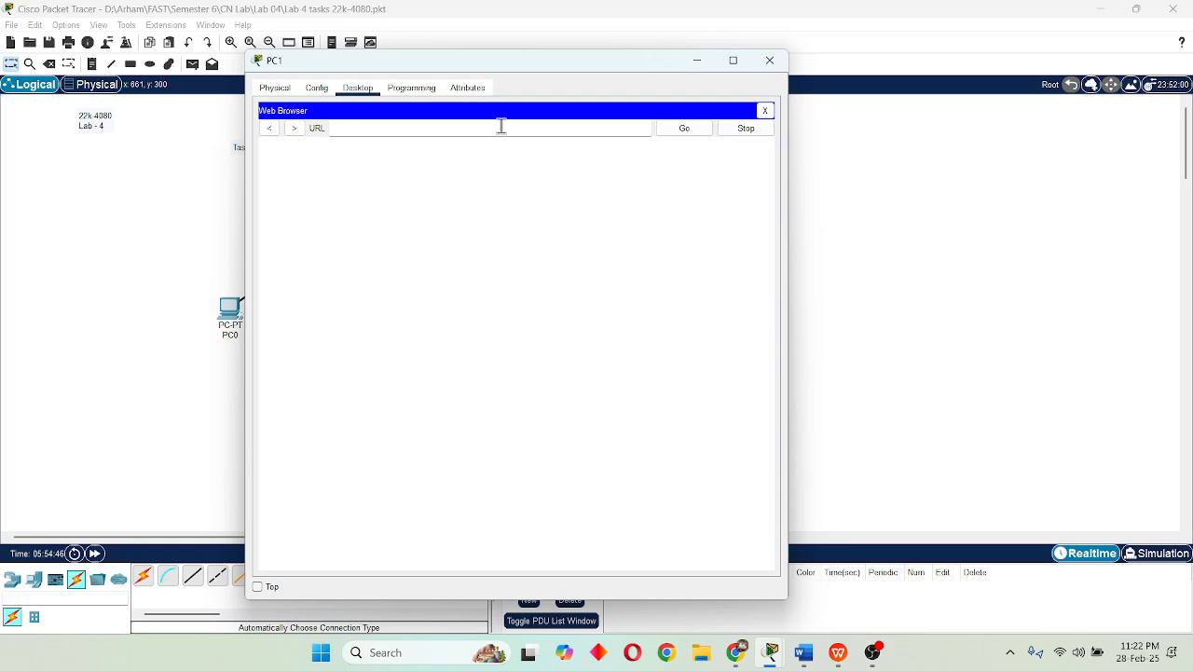
click(453, 128)
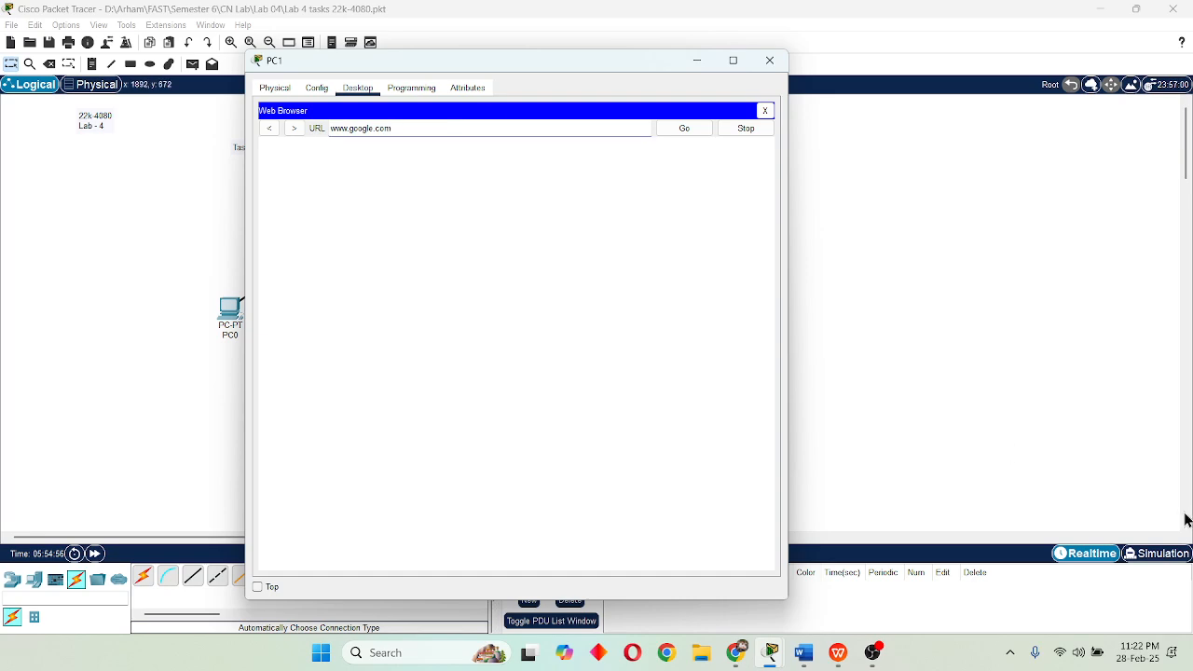
click(1155, 554)
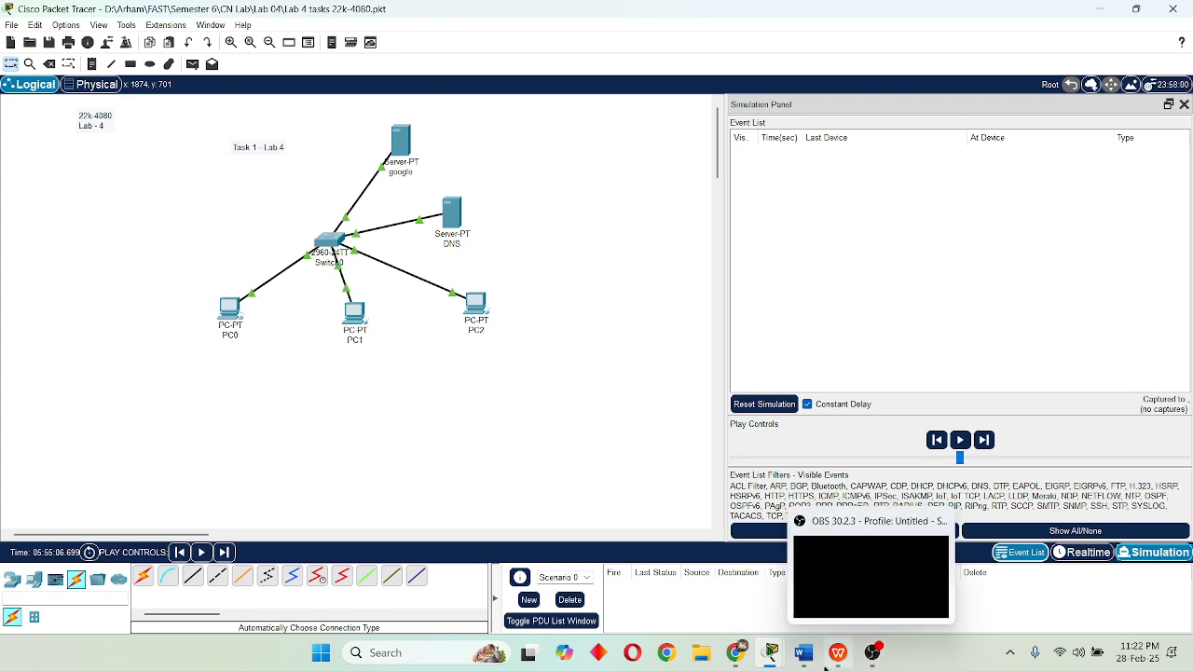
mouse_move(771, 652)
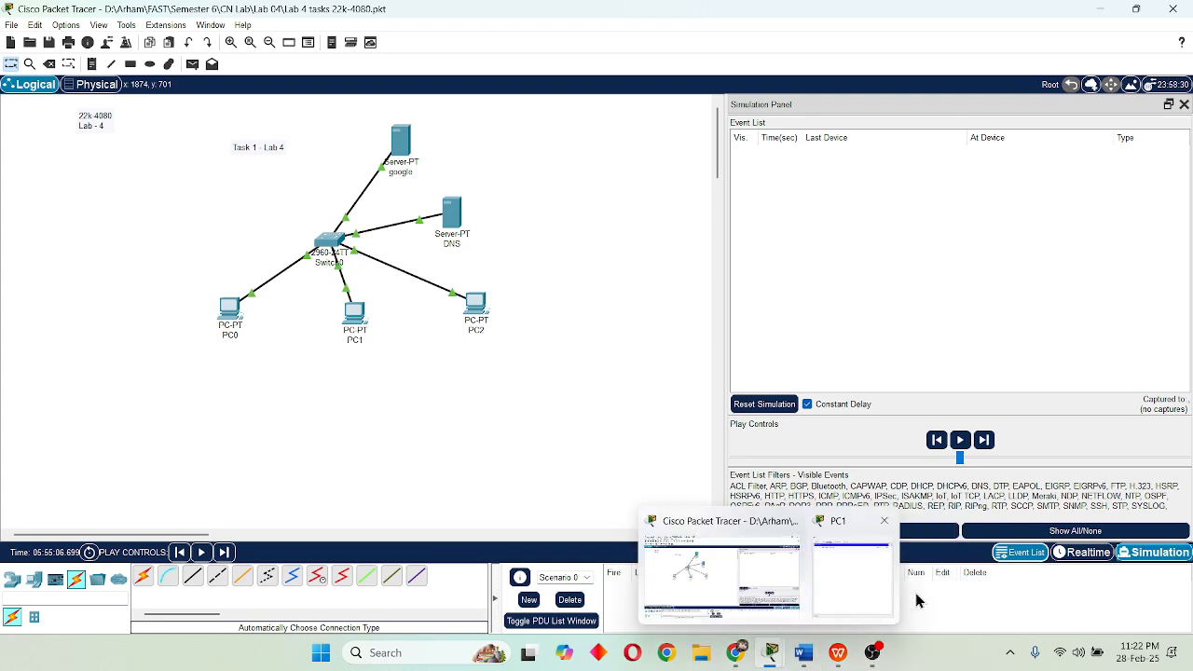
click(1086, 553)
click(843, 580)
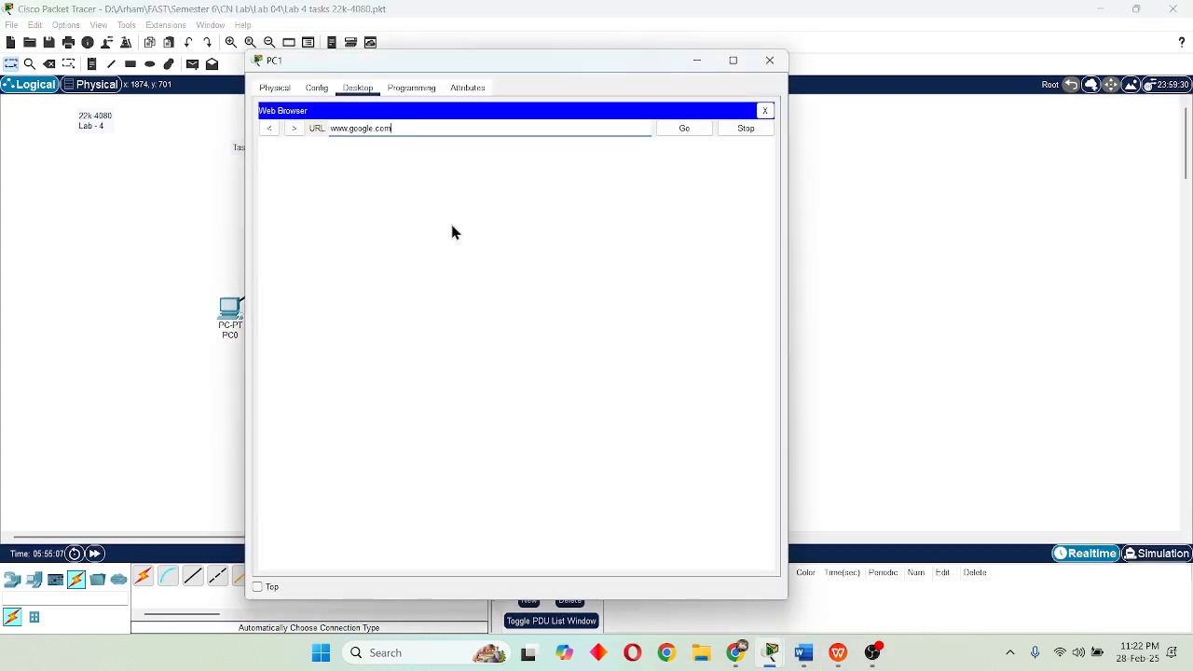
click(700, 130)
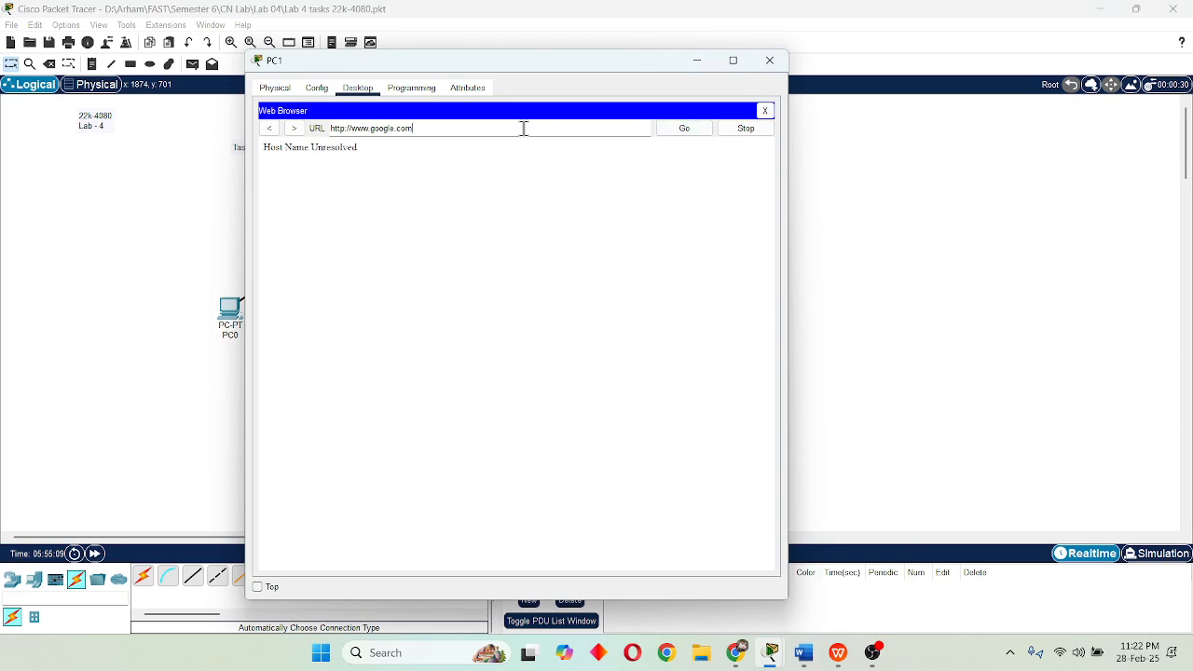
click(660, 131)
Toggle PC1's FastEthernet0 IP configuration to Static and back to DHCP, and check the DNS server in its global settings.
click(335, 93)
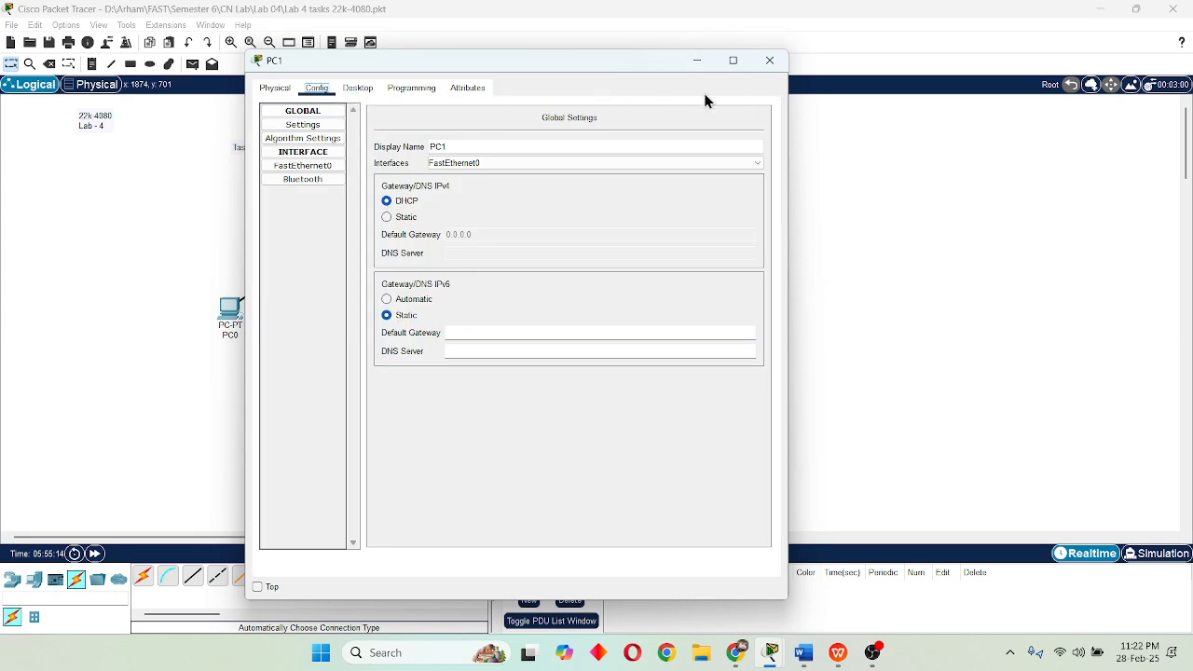
click(337, 167)
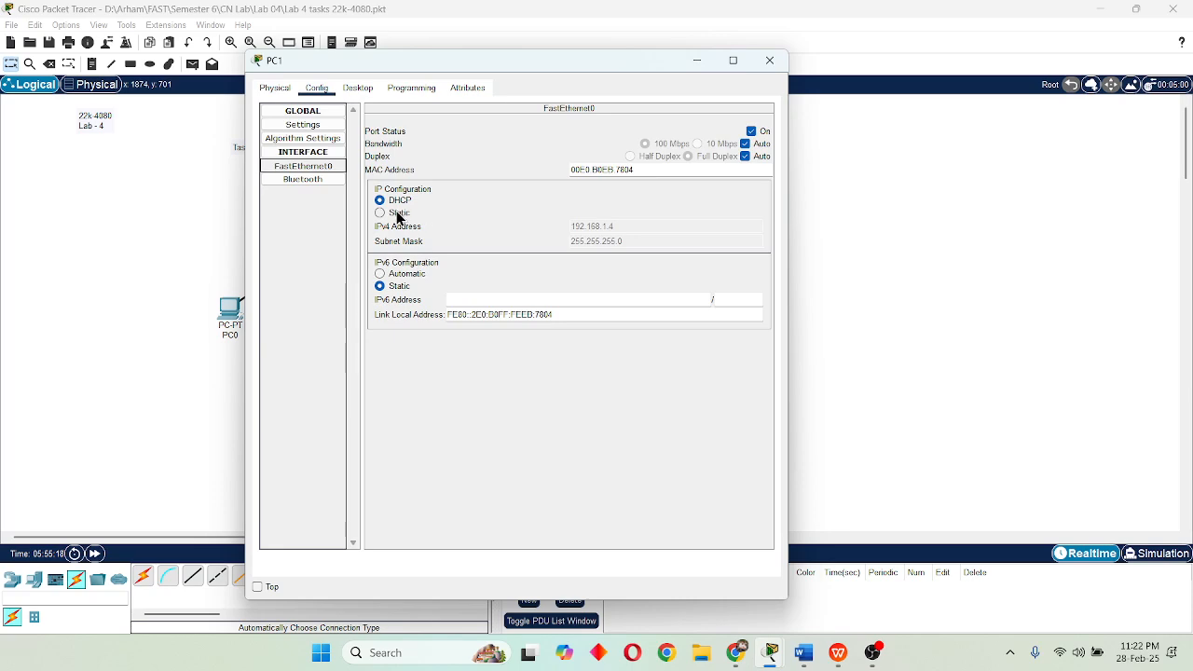
click(398, 214)
click(402, 201)
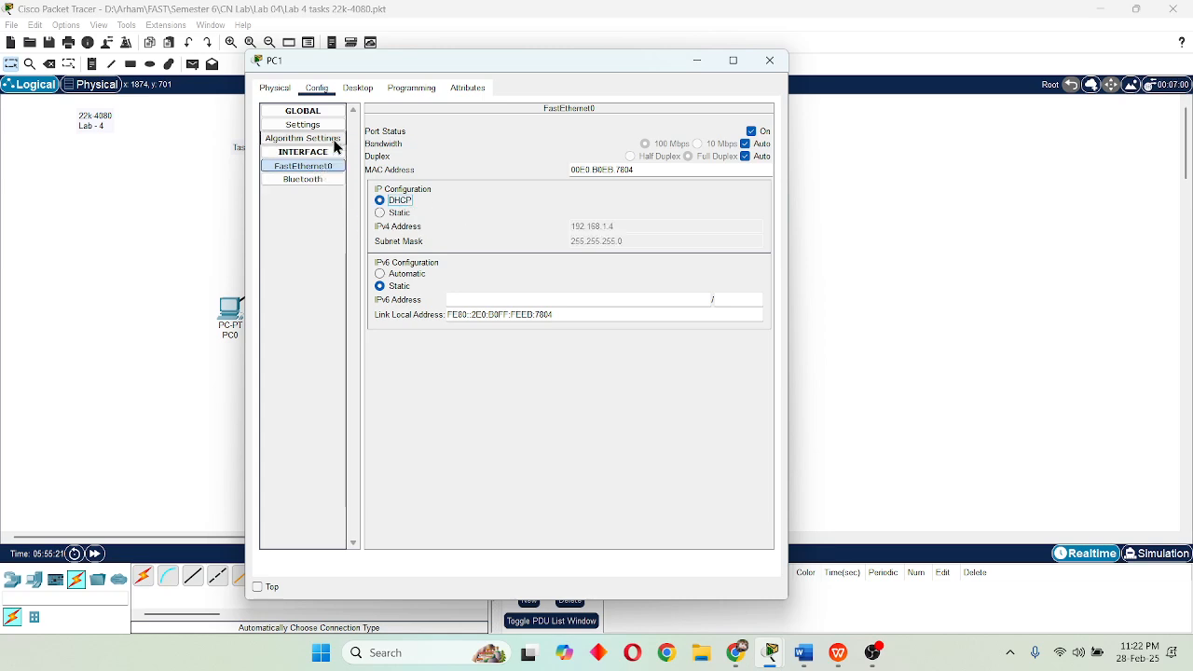
click(333, 128)
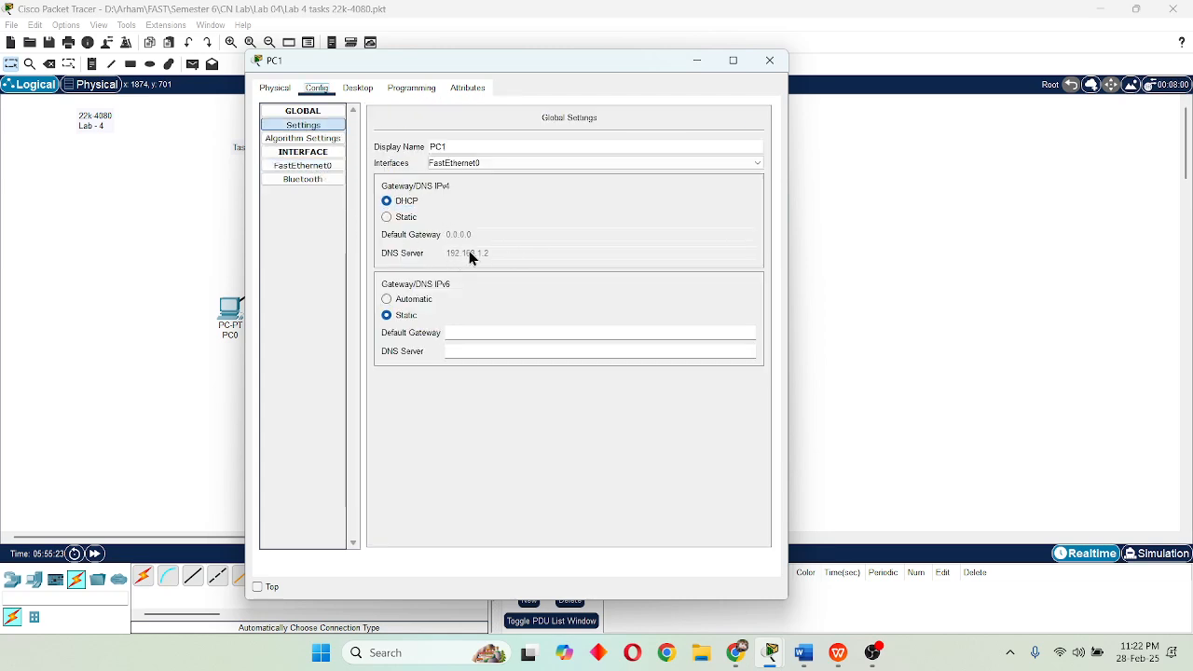
click(408, 88)
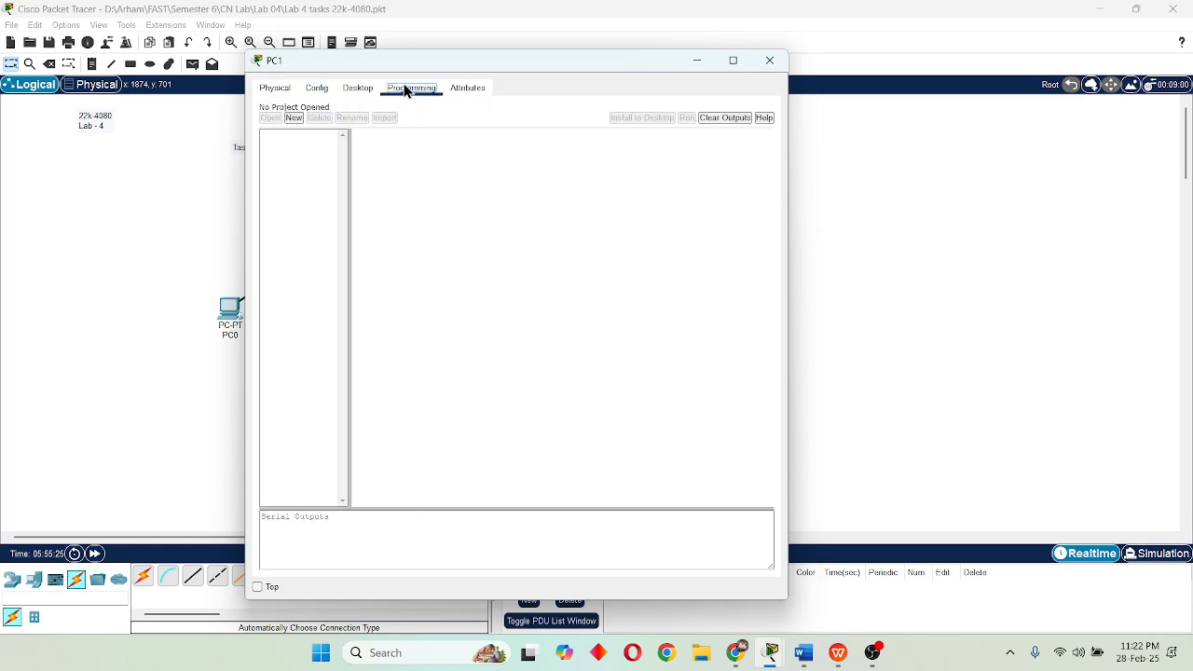
click(355, 87)
click(428, 132)
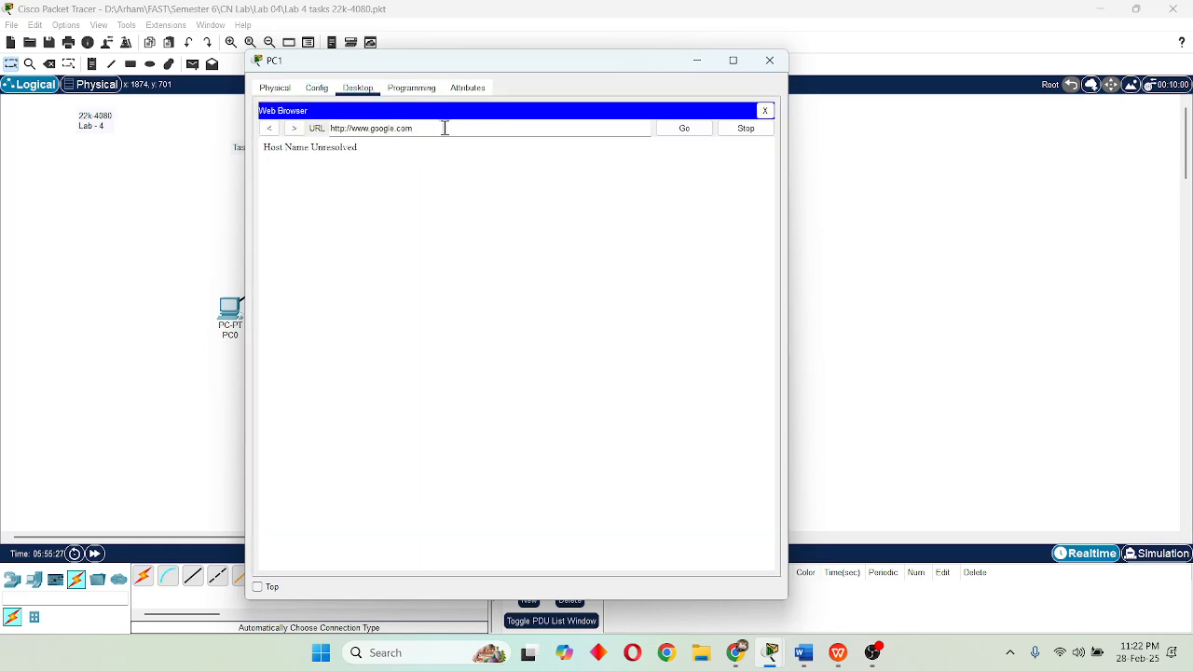
click(689, 129)
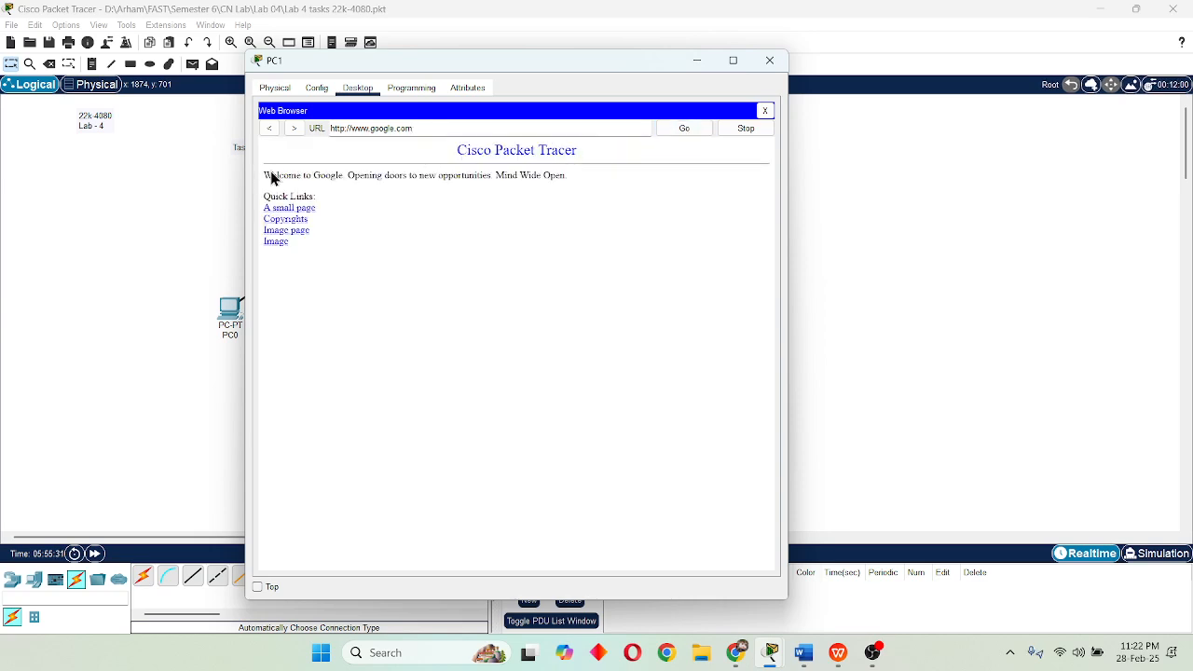
drag(266, 175, 539, 186)
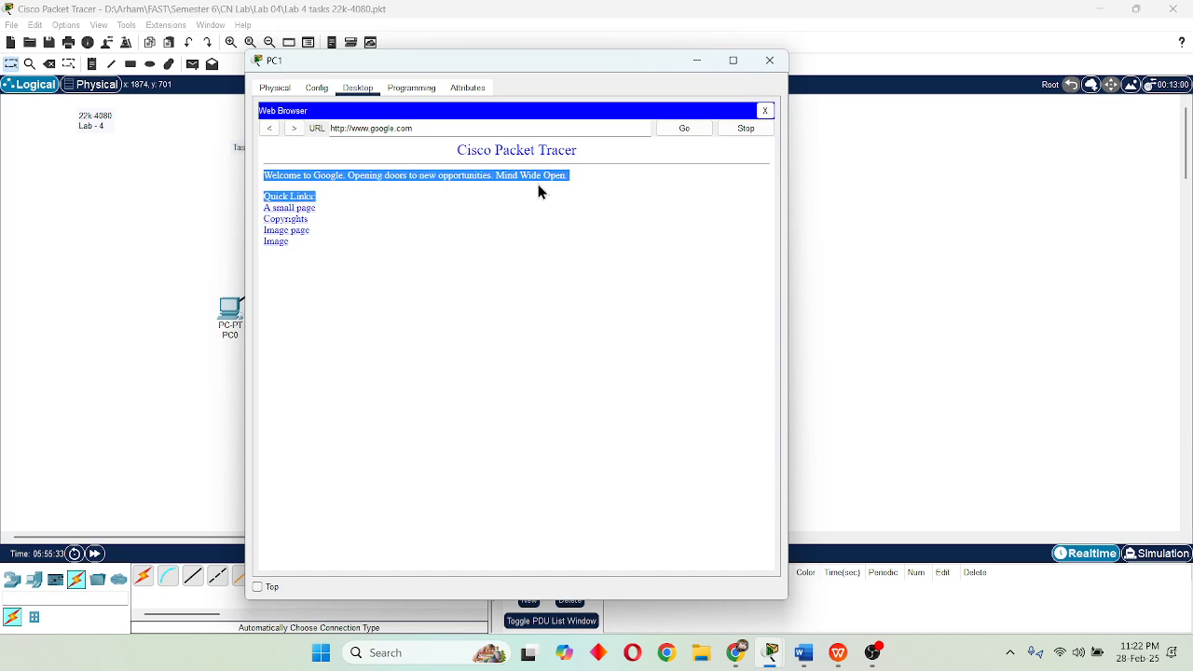
click(459, 251)
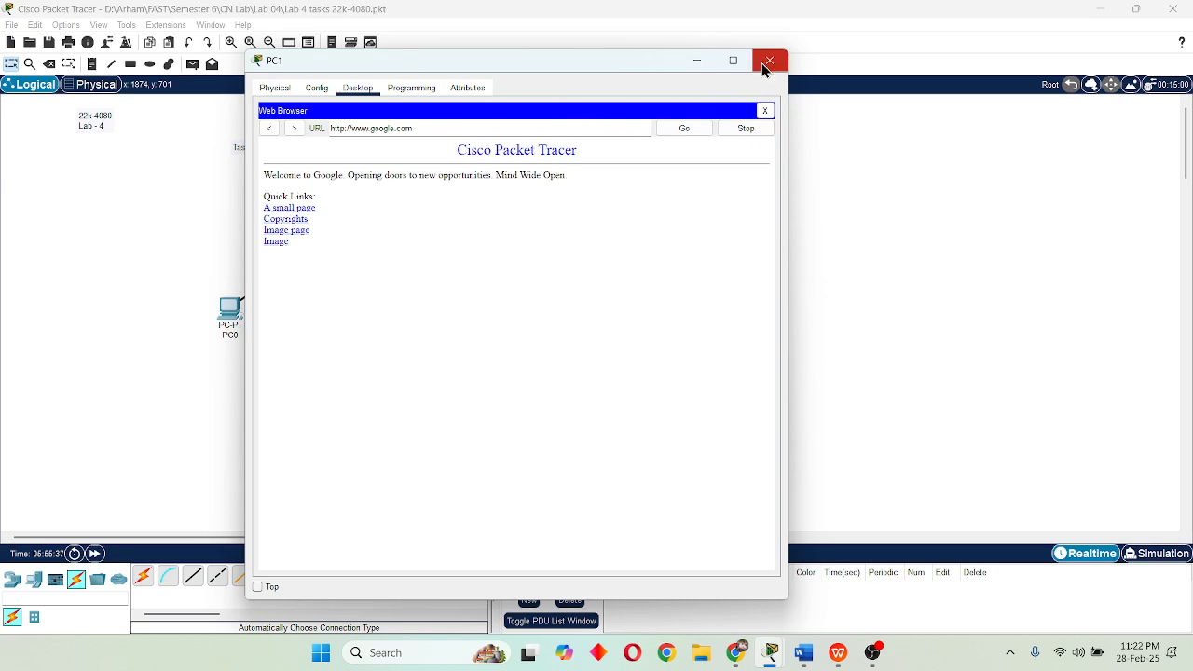
click(1155, 554)
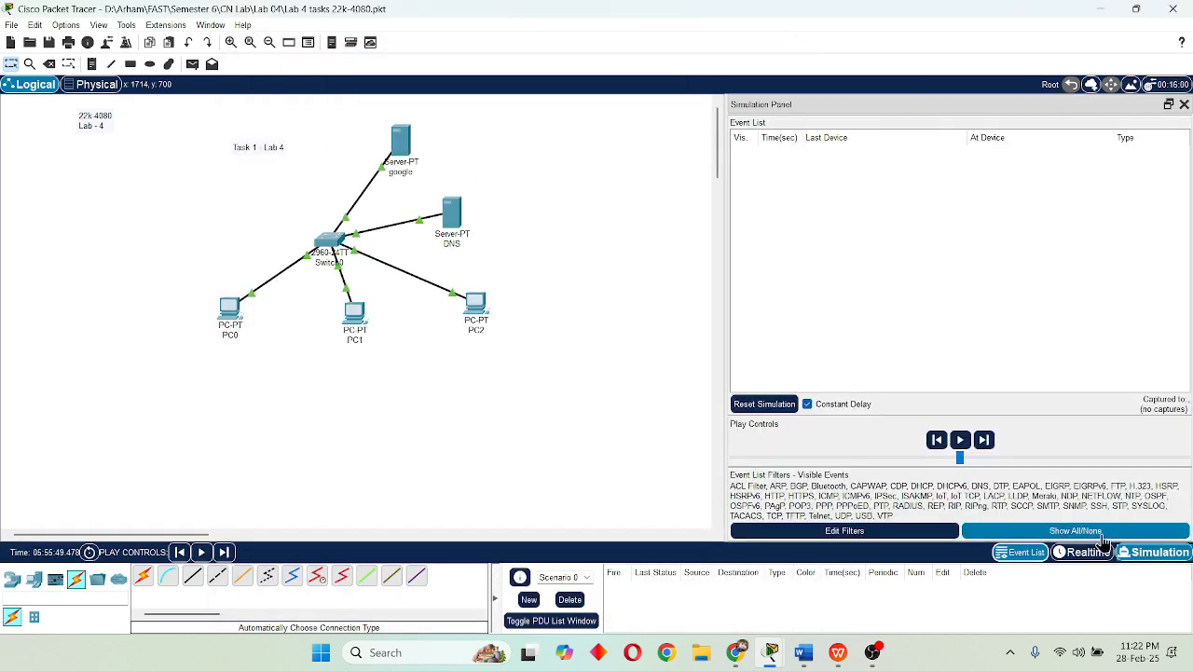
mouse_move(774, 652)
click(843, 597)
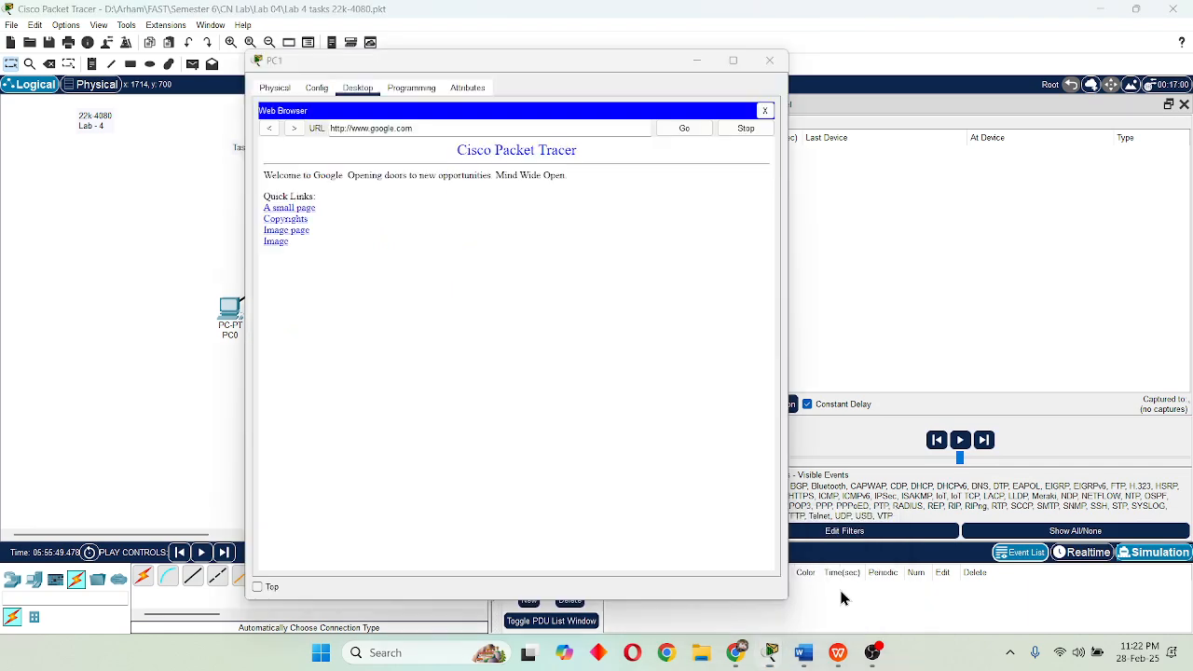
click(679, 131)
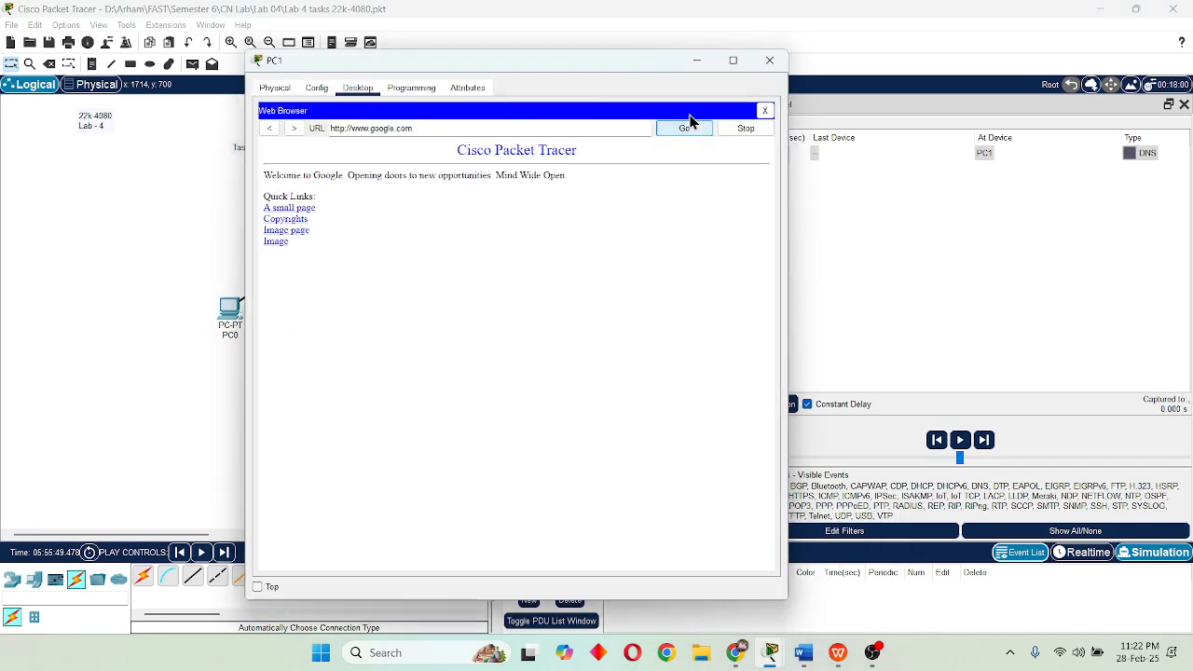
click(696, 59)
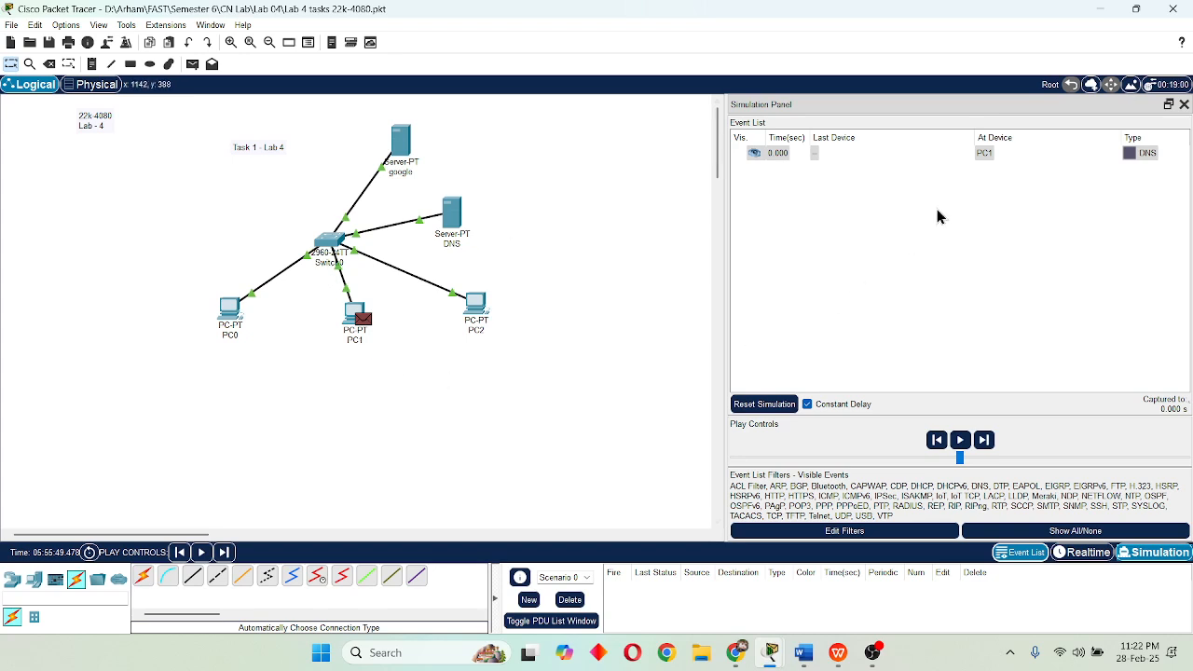
Advance the simulation event by event to carry the DNS query from PC1 to the DNS server and its reply back.
click(985, 445)
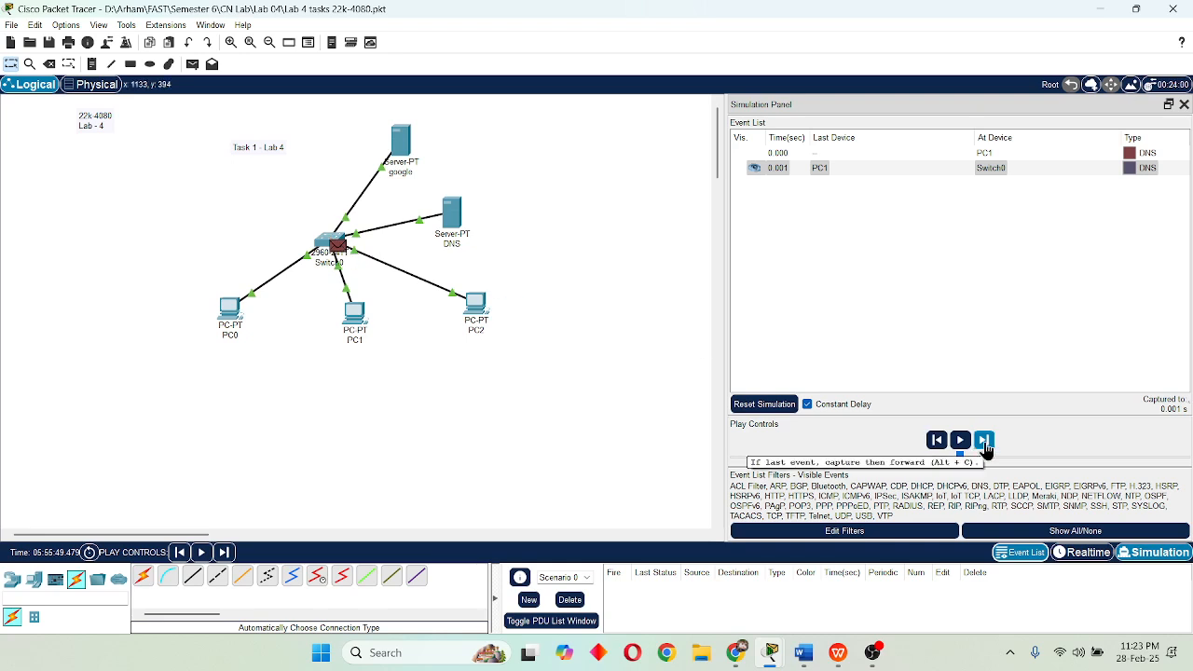
click(985, 440)
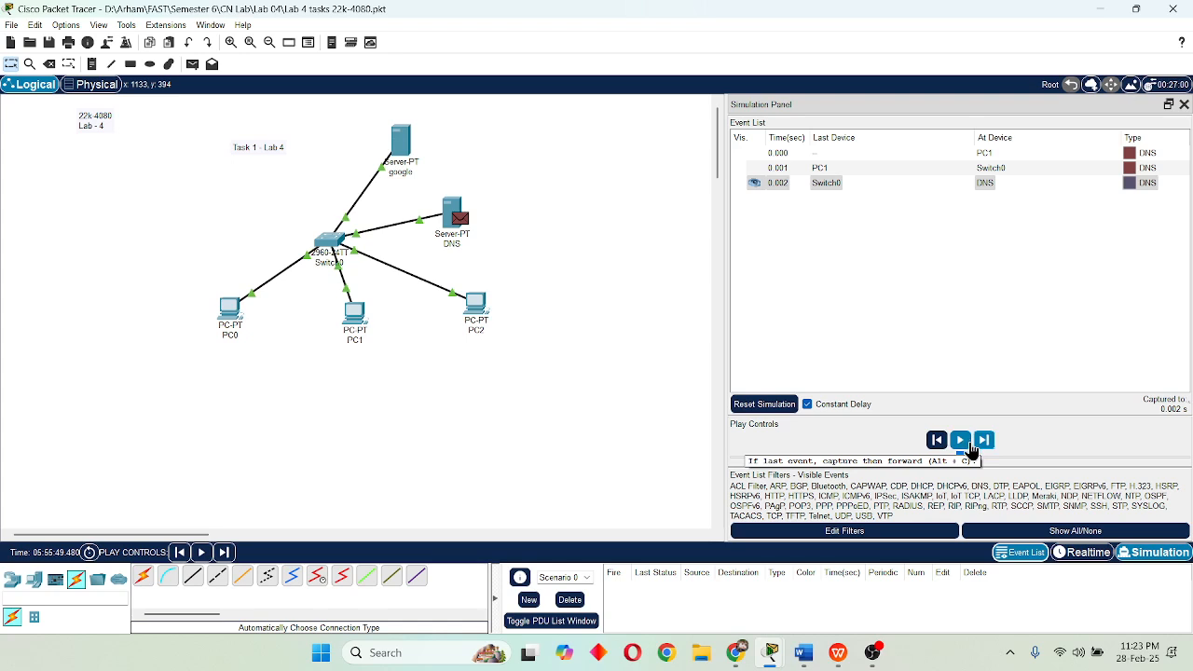
click(983, 442)
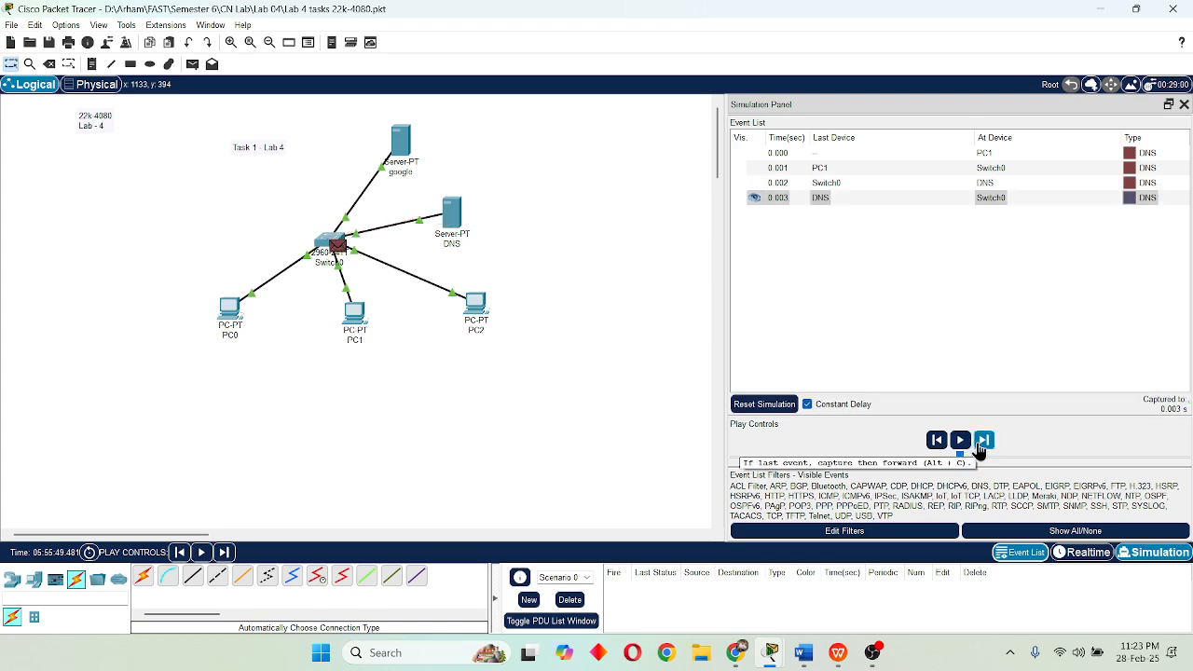
click(981, 448)
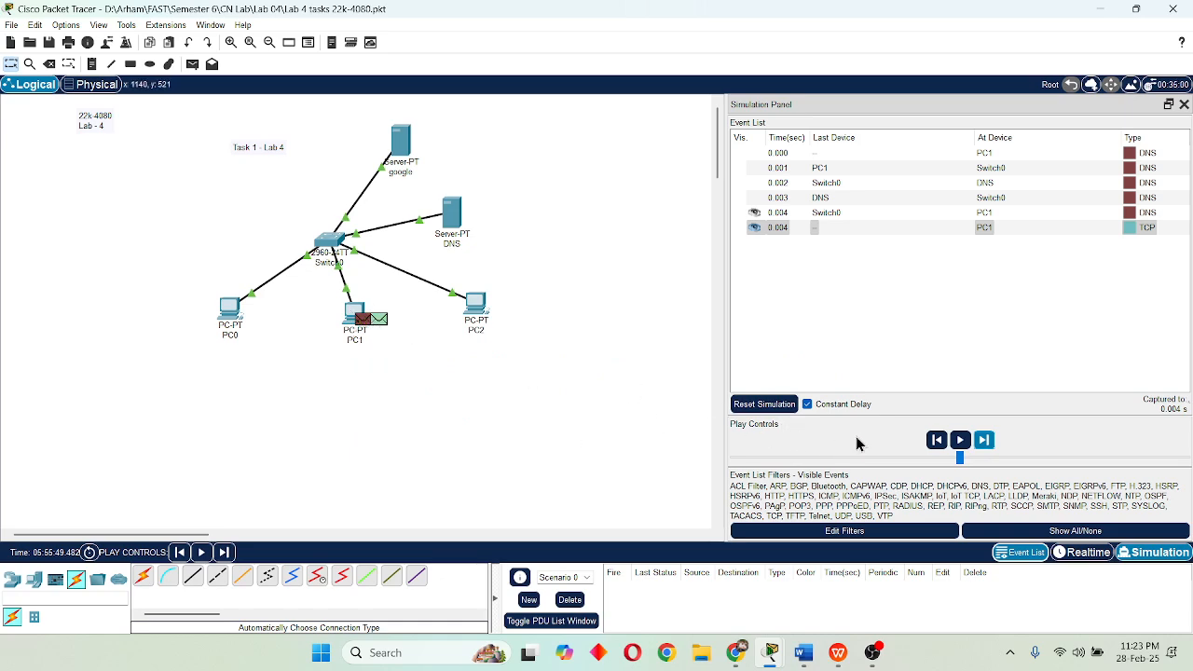
Advance the simulation through the TCP exchange between PC1 and the google server until PC1 has an HTTP event.
click(958, 440)
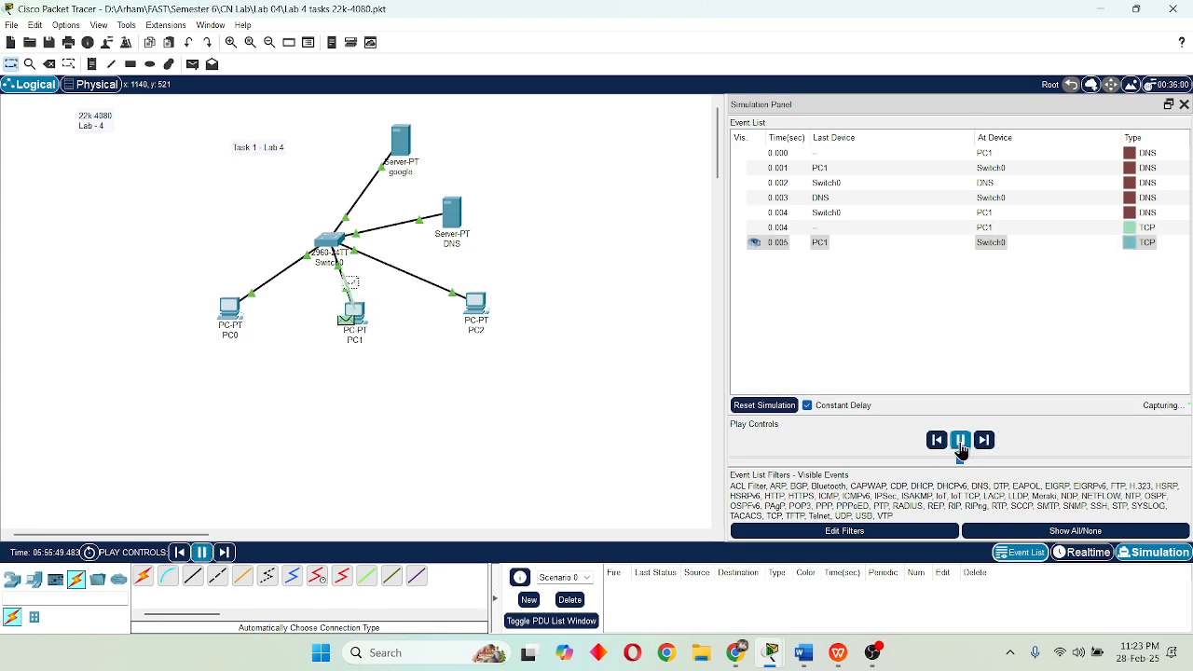
click(985, 441)
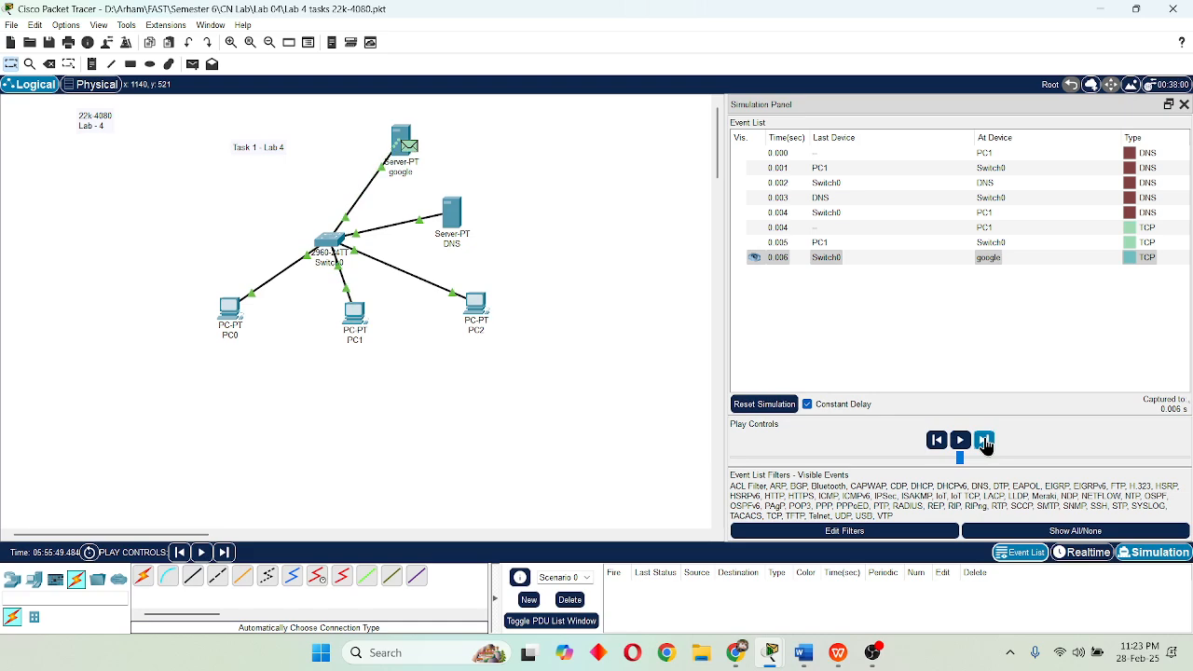
mouse_move(417, 158)
click(984, 441)
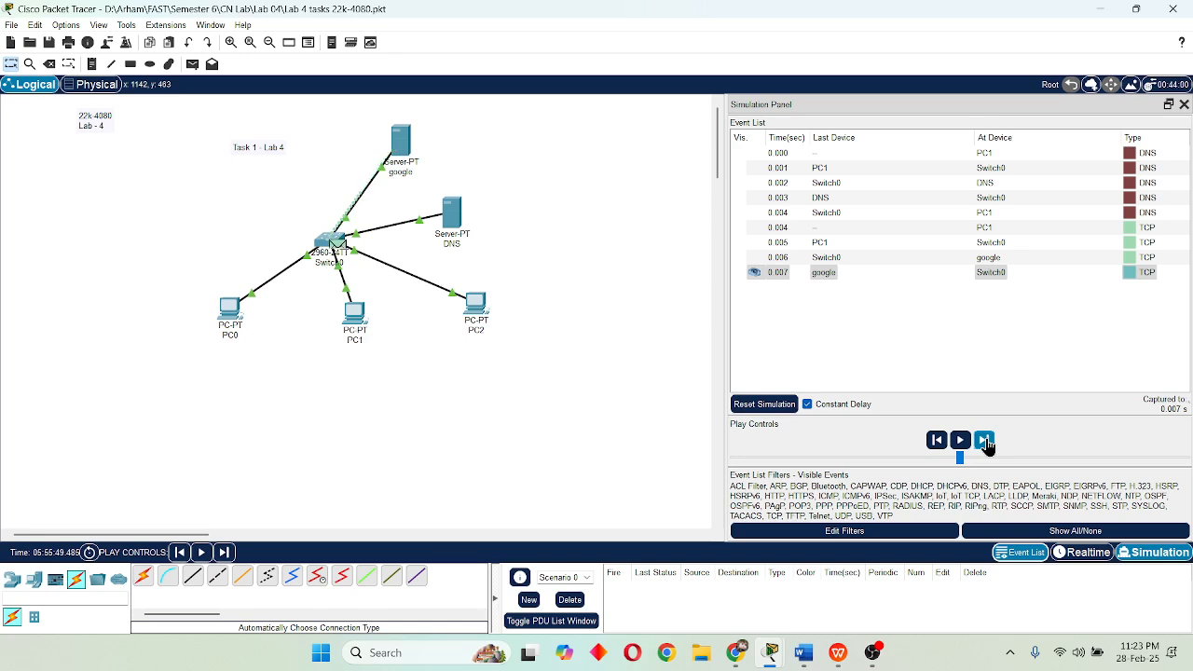
click(985, 440)
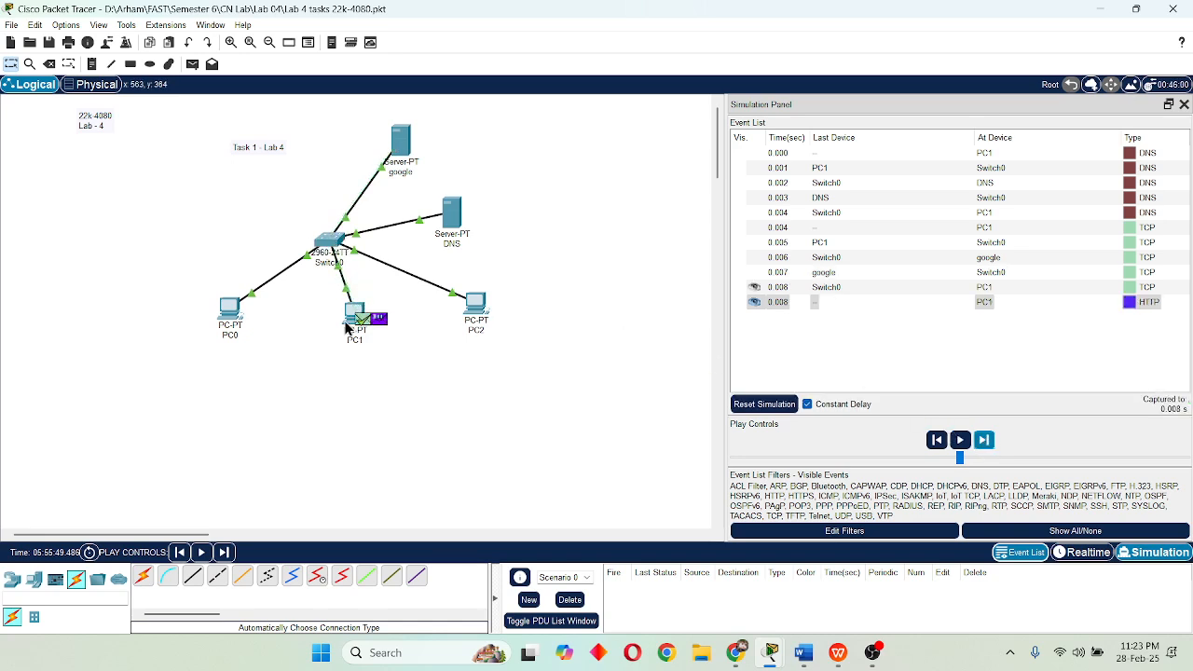
Open the PDU information of PC1's HTTP event and examine its outbound Layer 7 in the OSI model.
click(1144, 307)
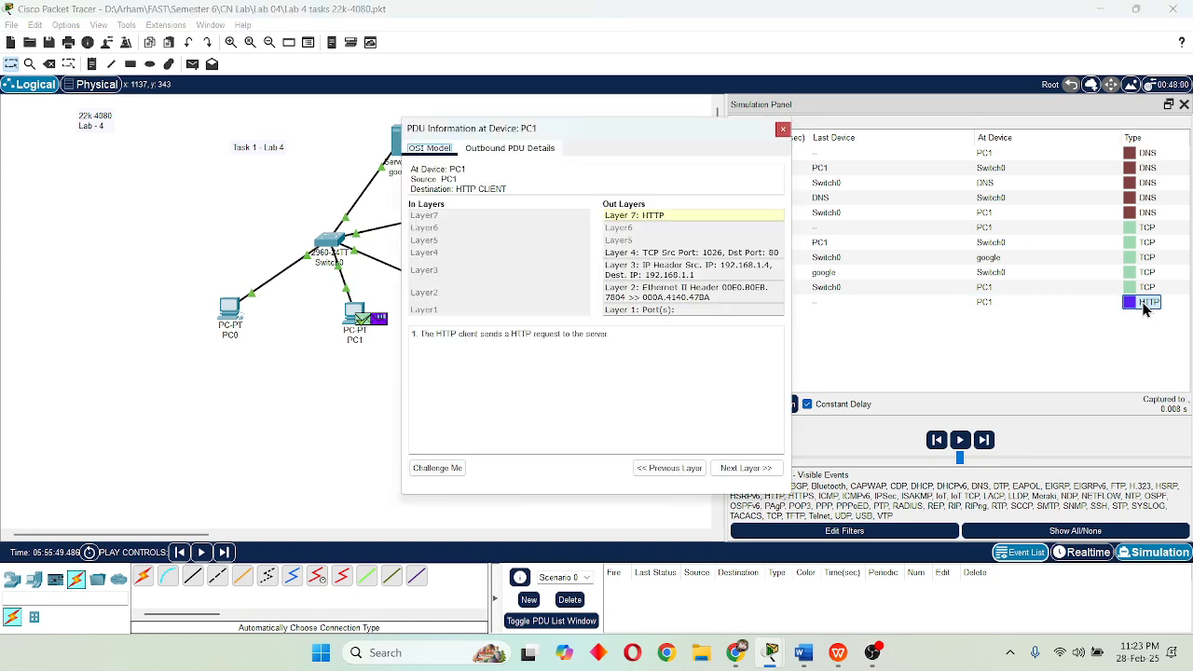
click(624, 215)
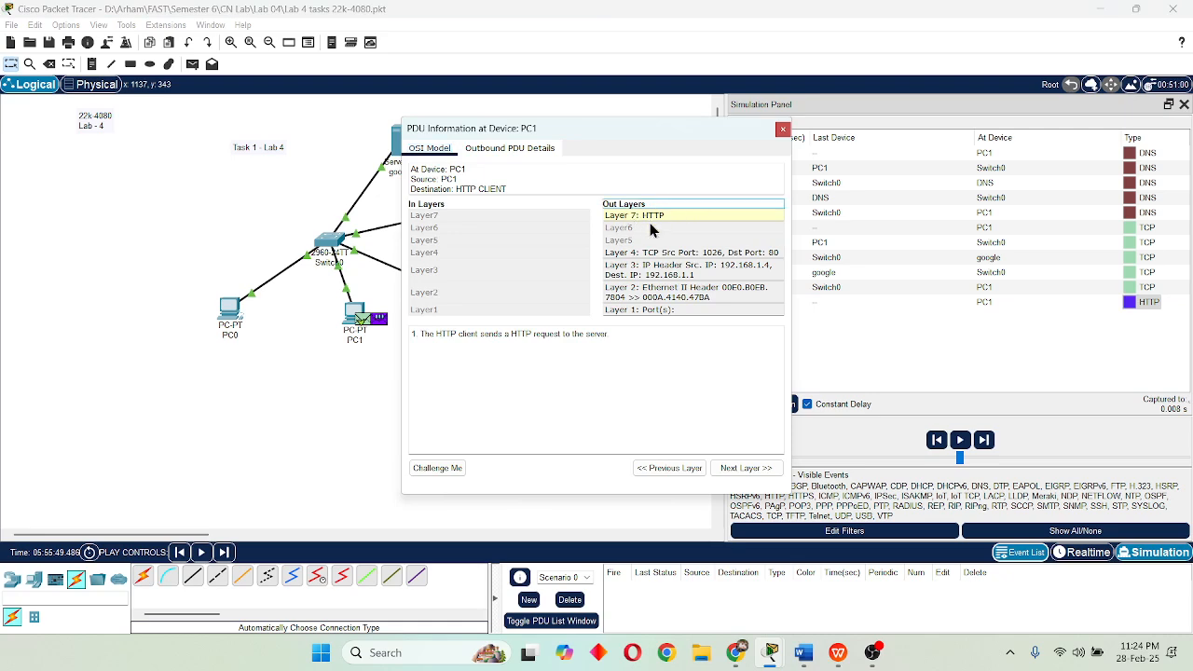
click(641, 216)
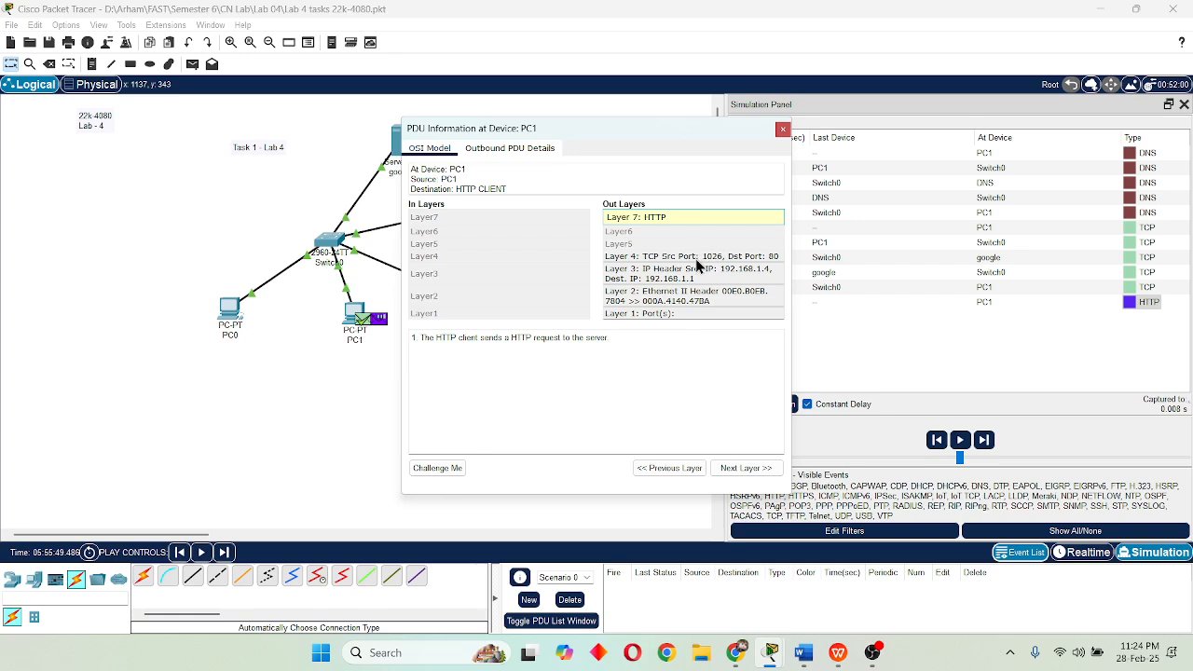
Examine the source and destination IP addresses in the HTTP event's outbound PDU details.
click(503, 149)
scroll(622, 300, down, 3)
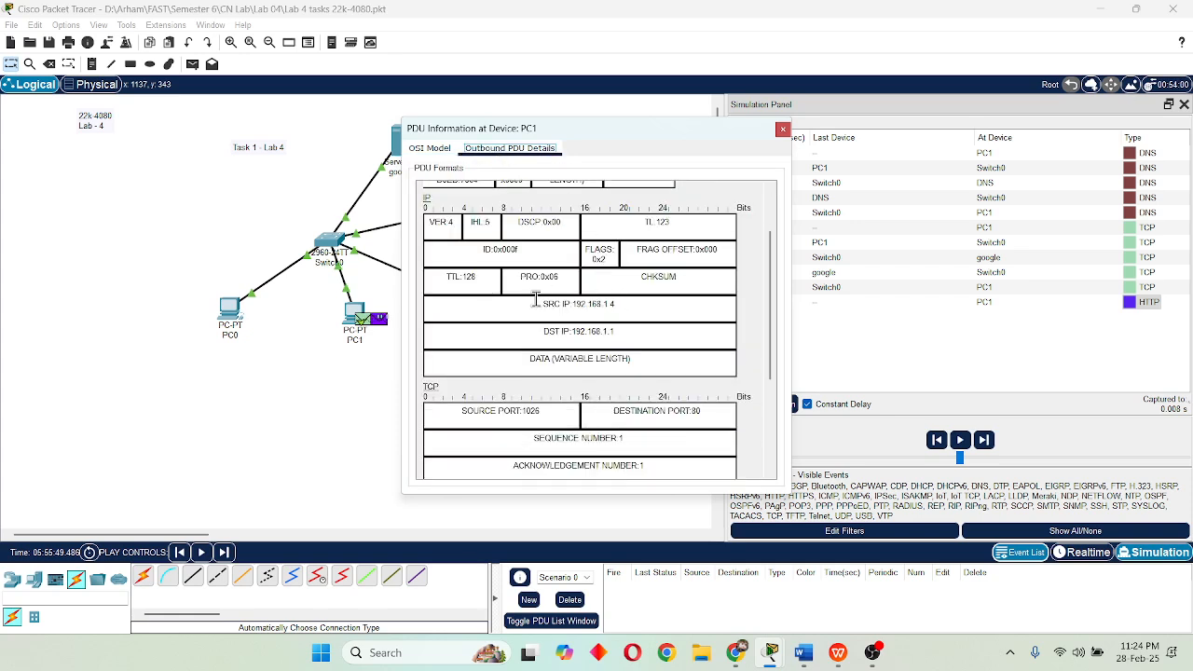
drag(536, 300, 619, 304)
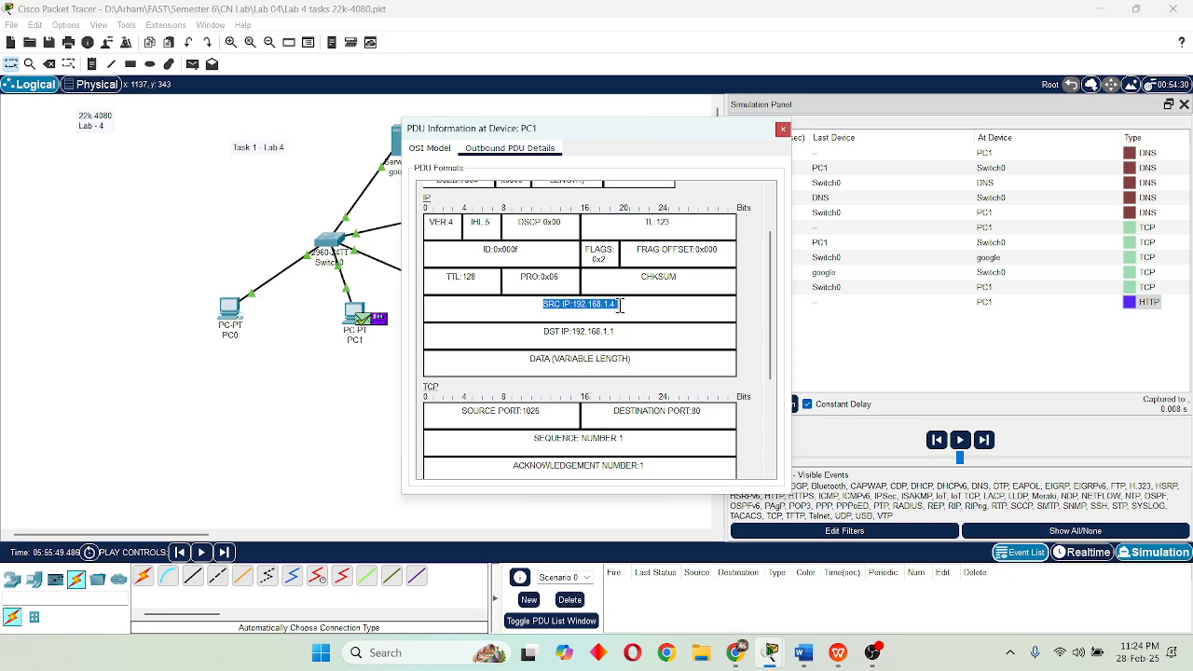
click(543, 330)
Examine the TCP header in the outbound PDU details, checking the destination port.
scroll(626, 342, down, 1)
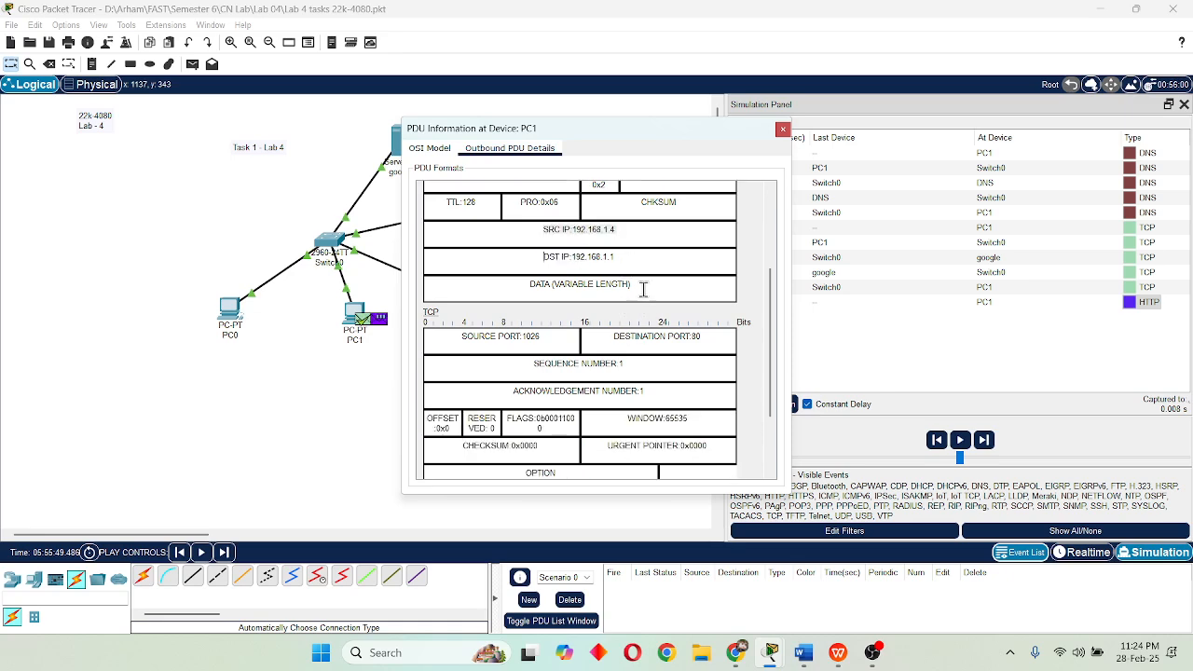
scroll(643, 290, up, 2)
scroll(698, 358, down, 3)
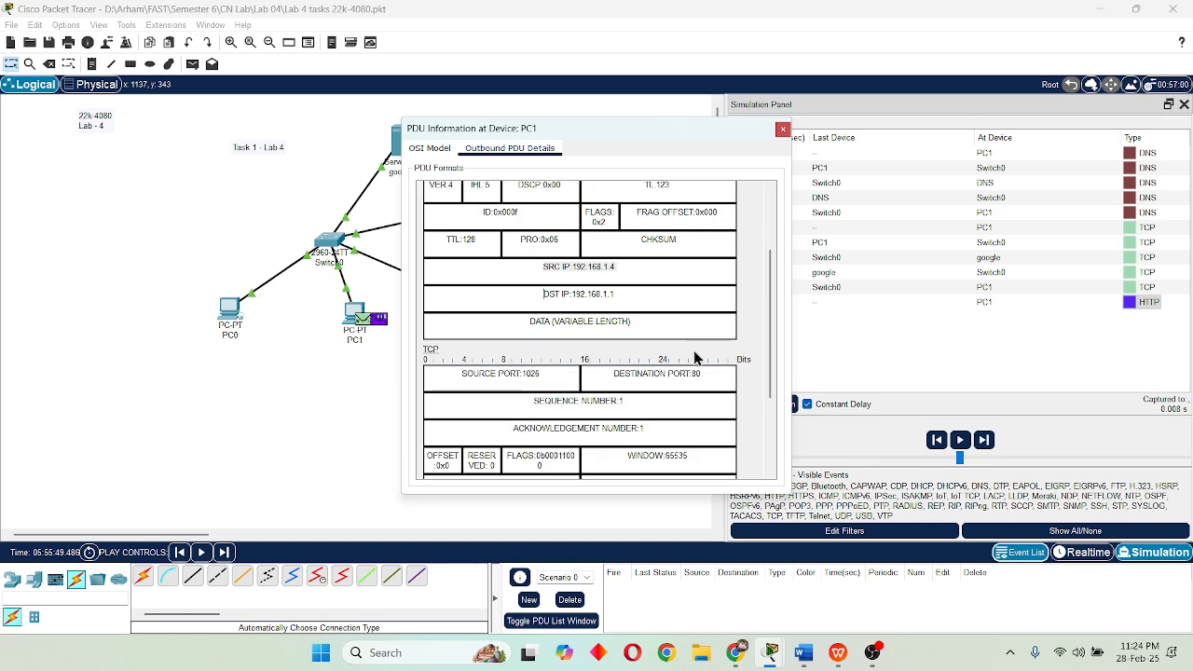
scroll(728, 341, up, 1)
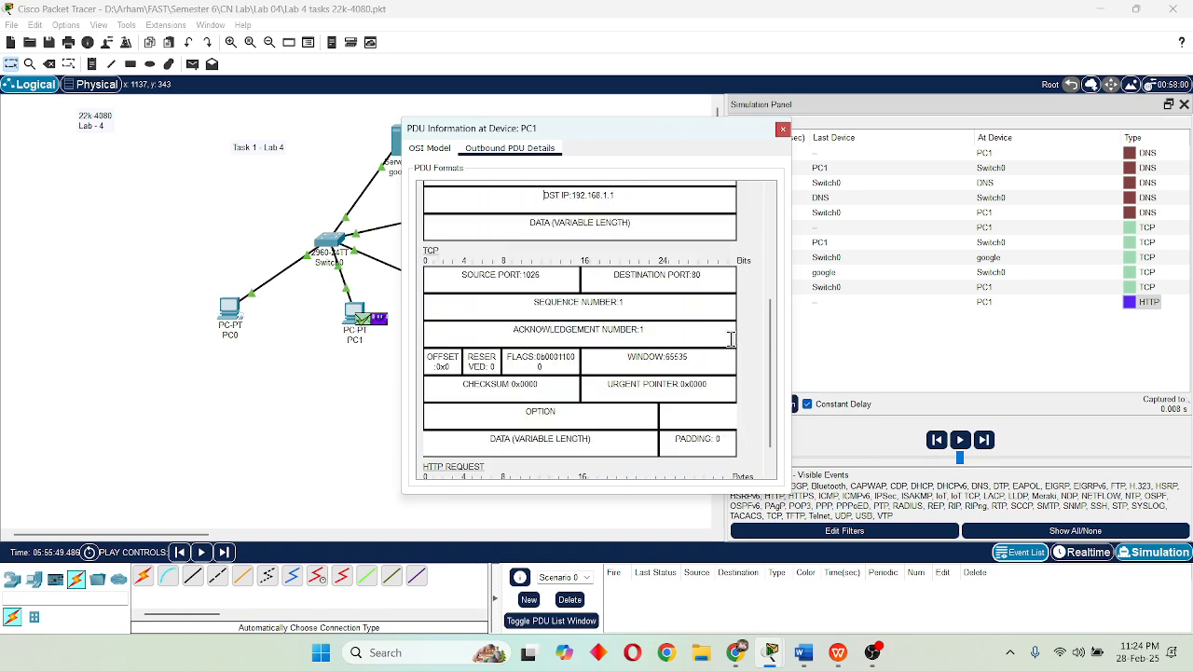
scroll(690, 313, down, 1)
drag(618, 276, 714, 276)
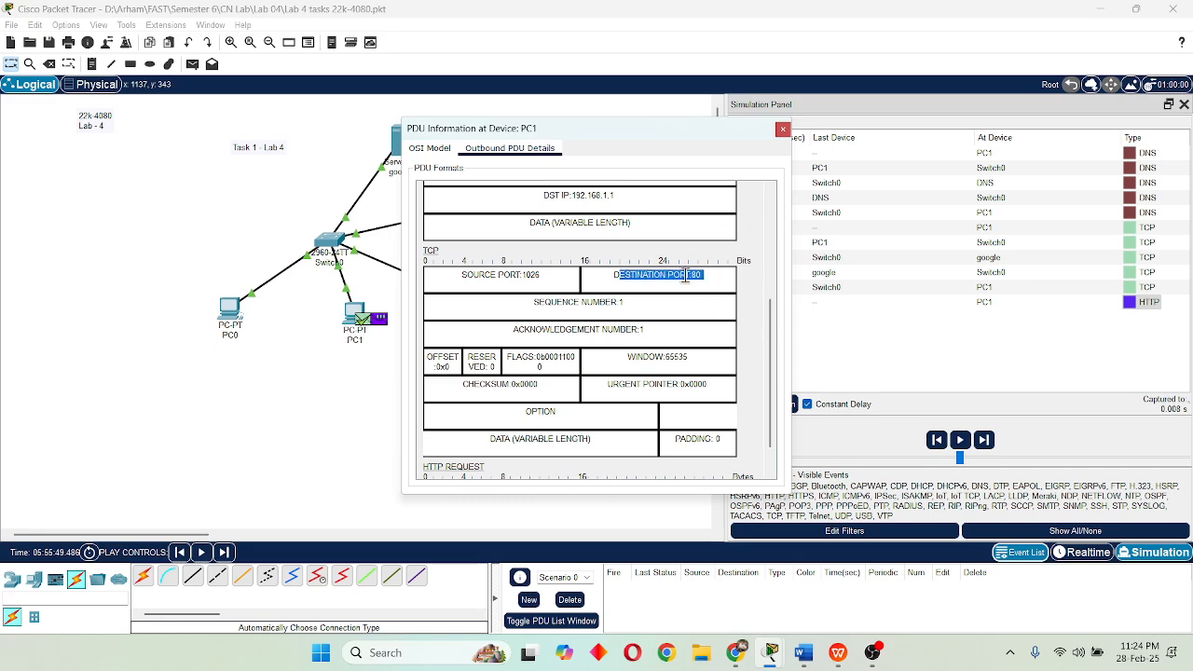
click(697, 276)
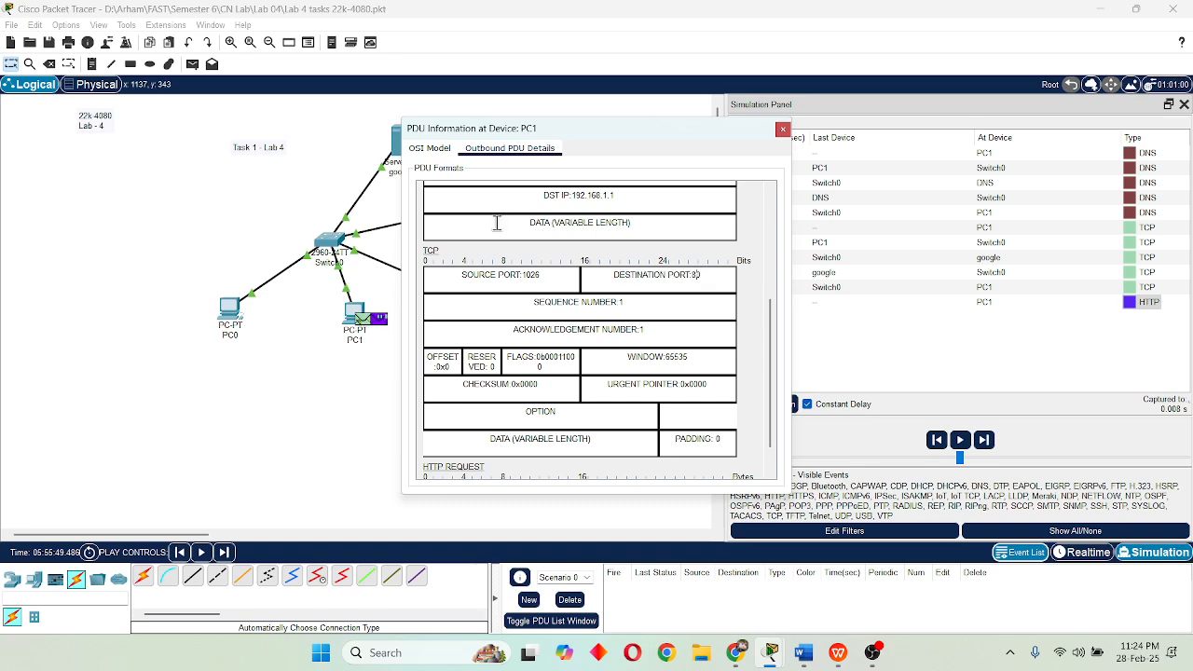
Return to the OSI model of PC1's HTTP event and close its PDU information.
click(429, 148)
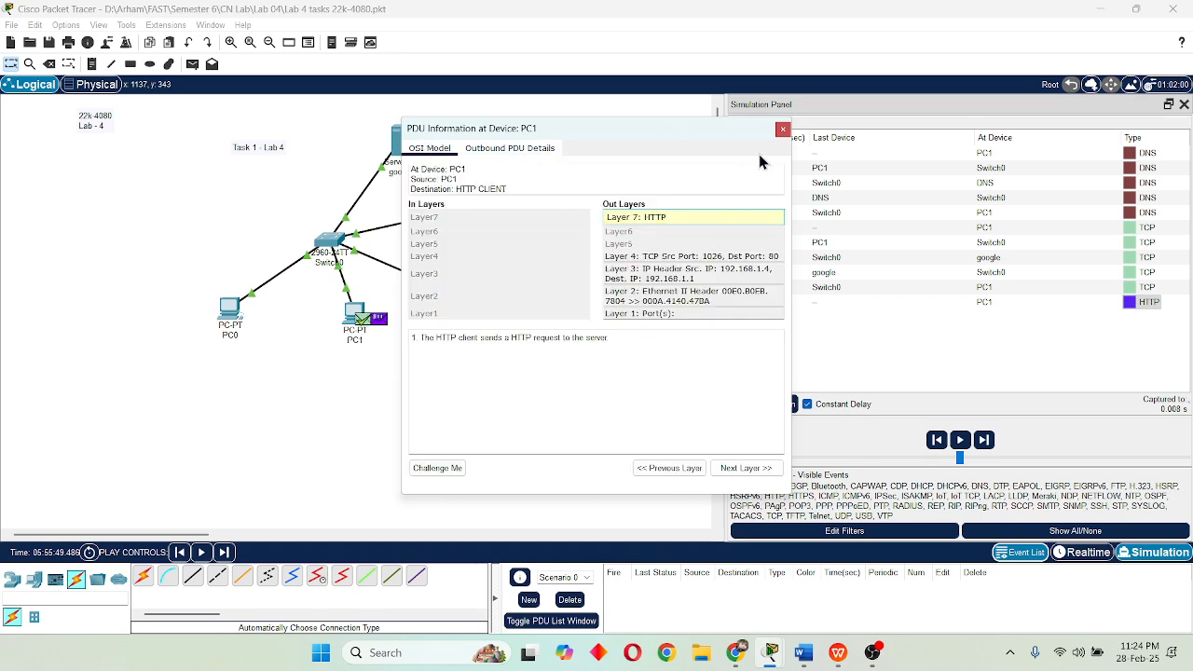
click(783, 130)
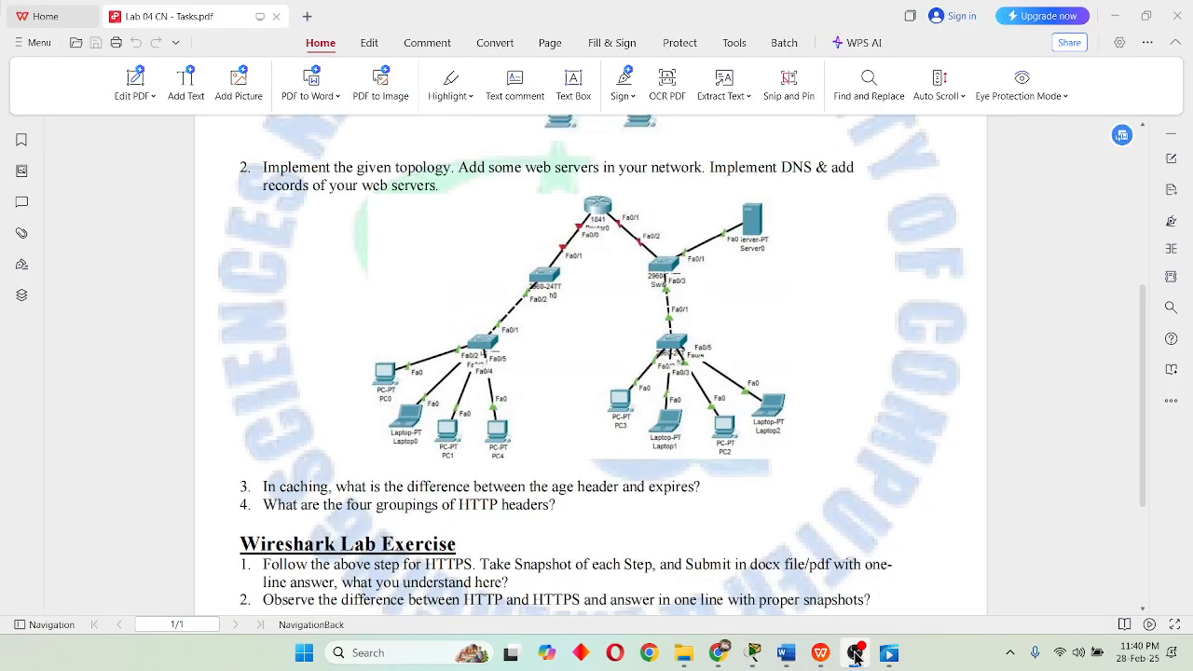
Read task 2 in the lab PDF on the topology, web servers and DNS records, and switch back to Cisco Packet Tracer.
scroll(829, 410, up, 1)
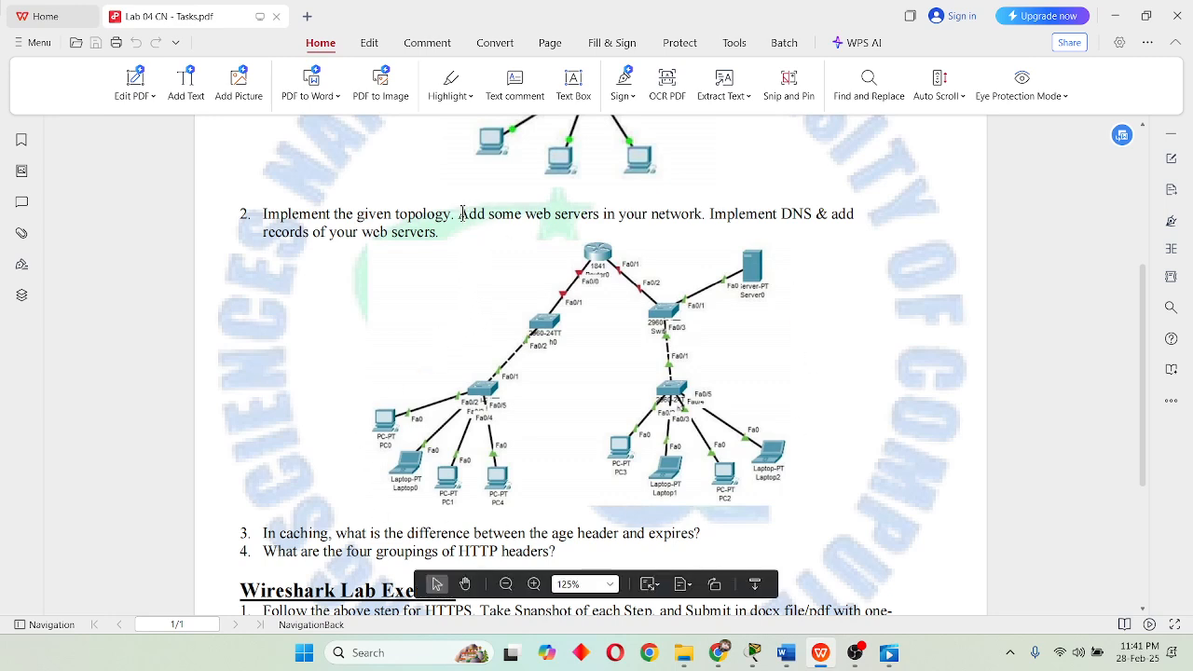
drag(461, 213, 447, 234)
click(811, 338)
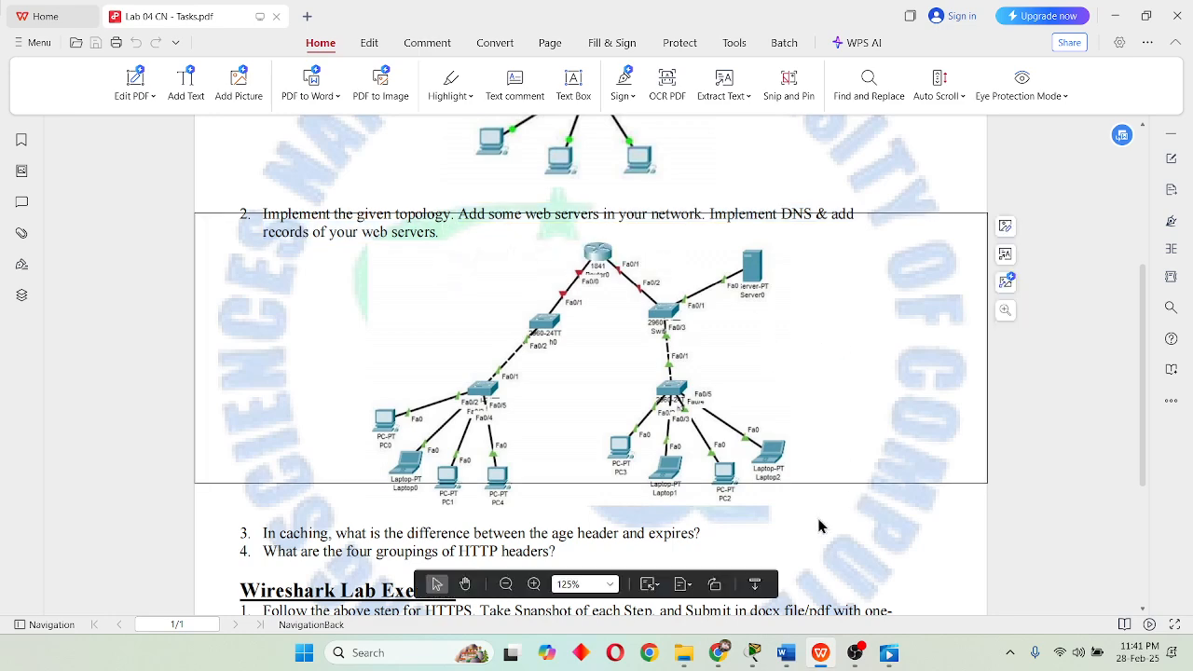
click(755, 655)
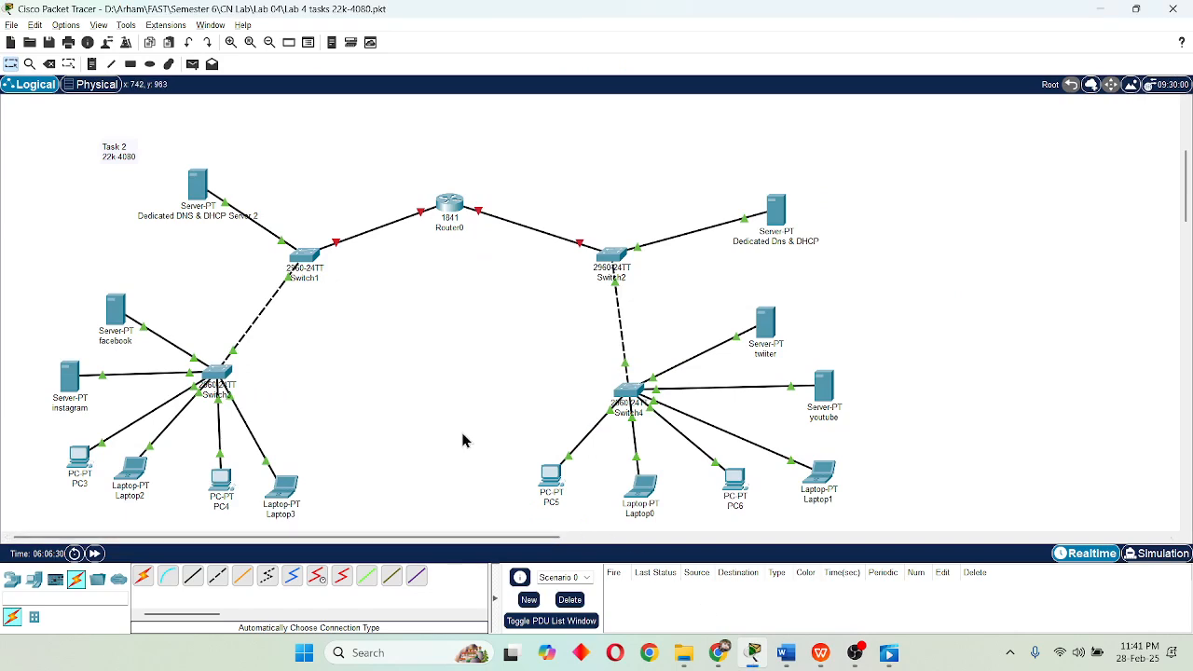
Examine the Task 2 topology on both sides of Router0, checking the address information of the Dedicated Dns & DHCP server.
scroll(469, 429, down, 1)
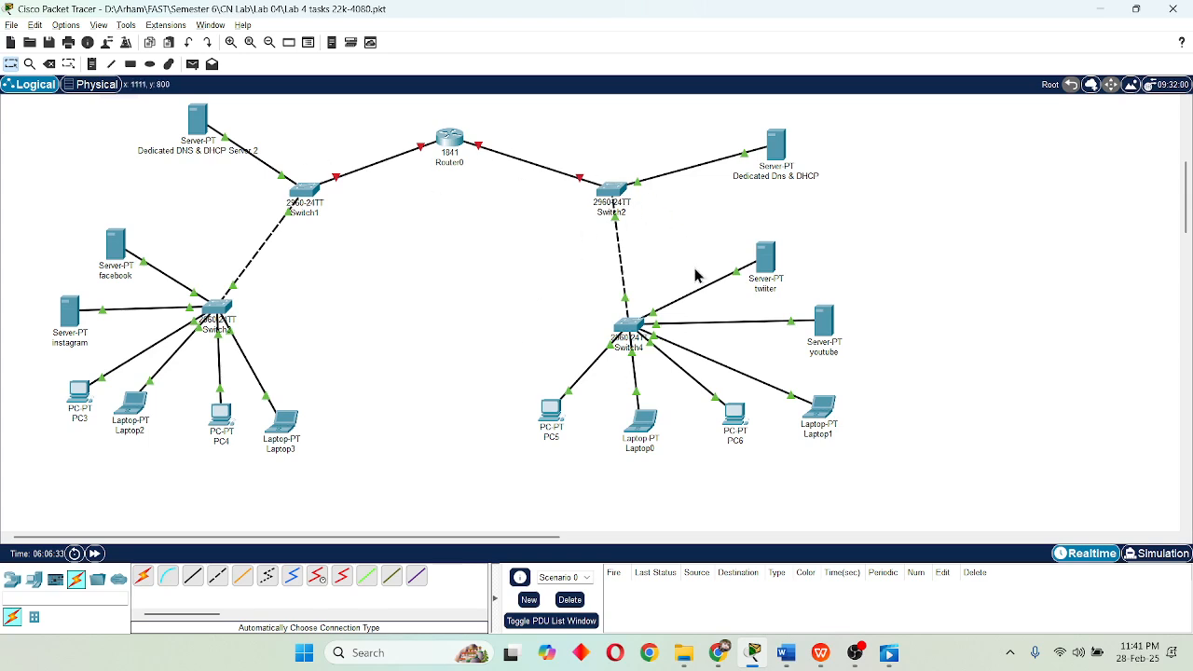
drag(699, 228, 994, 201)
drag(543, 134, 916, 474)
click(791, 194)
mouse_move(780, 154)
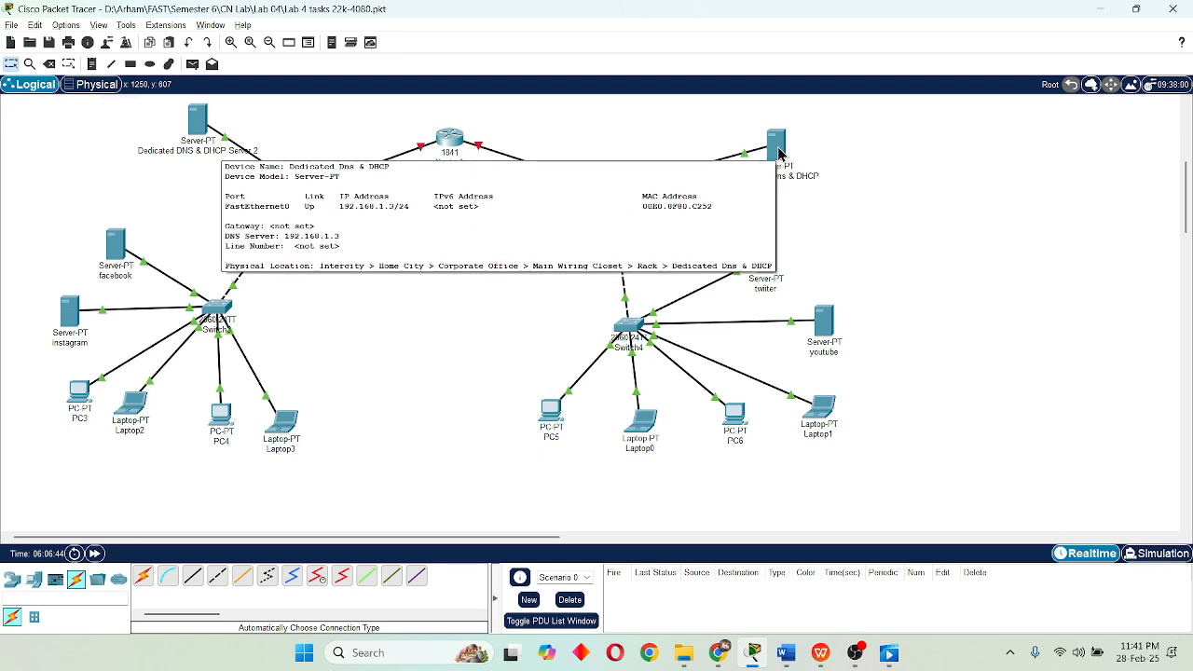
drag(479, 321, 949, 468)
click(791, 201)
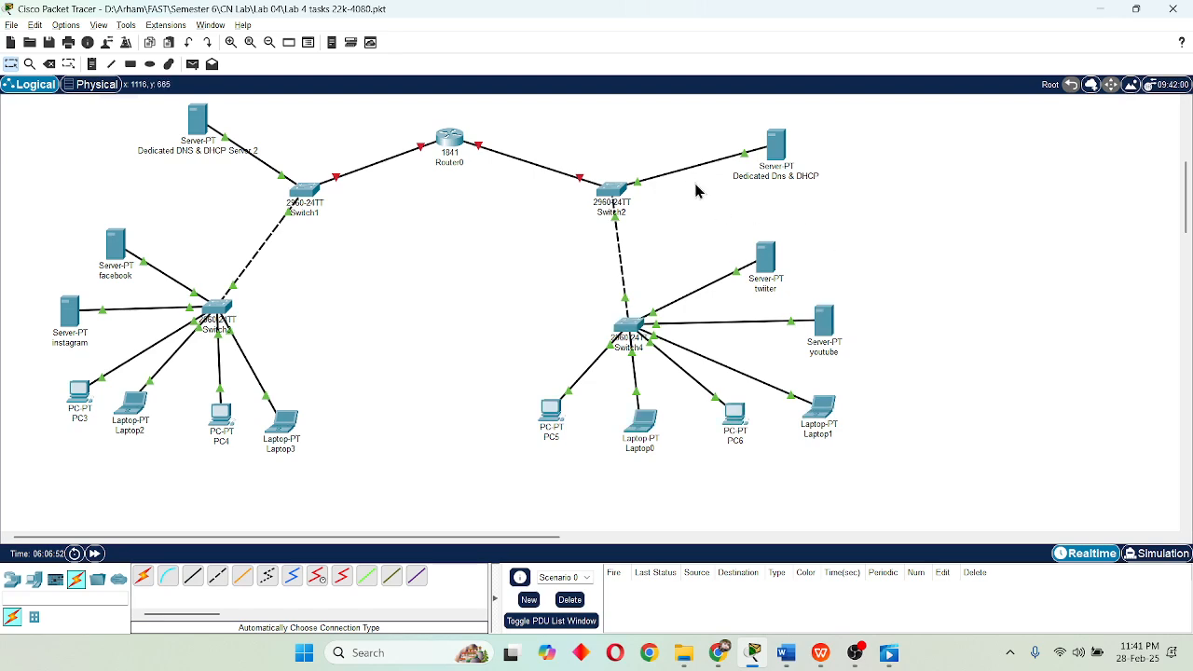
drag(728, 225, 949, 369)
drag(715, 221, 852, 129)
click(401, 305)
scroll(368, 275, up, 1)
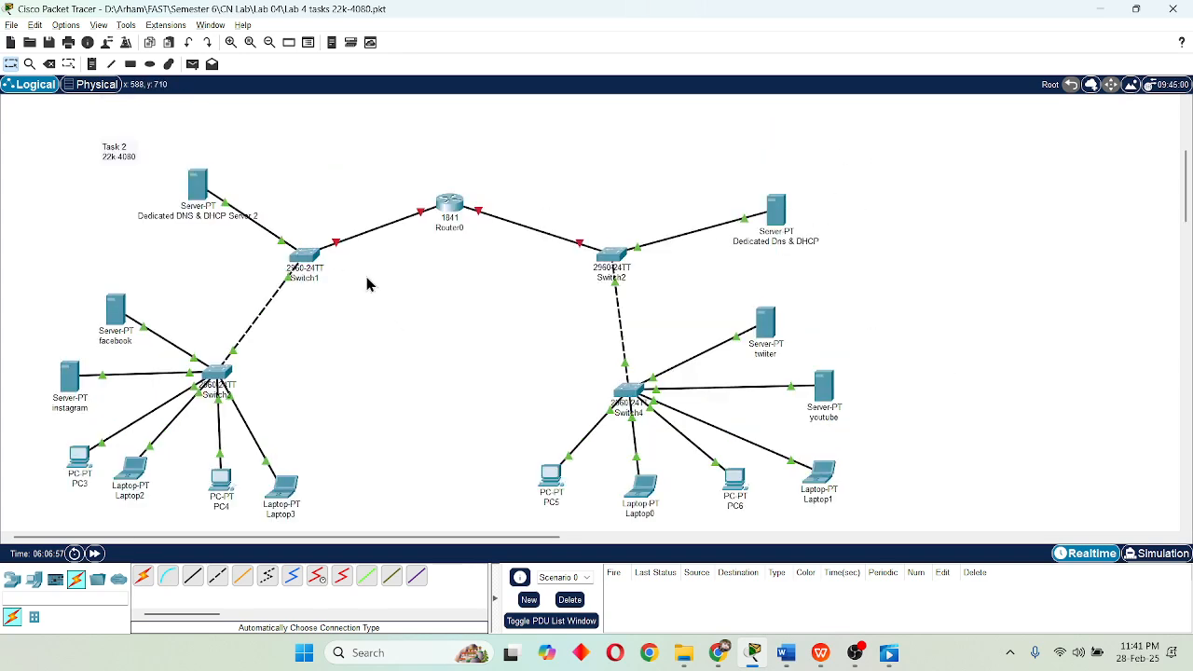
scroll(578, 284, down, 1)
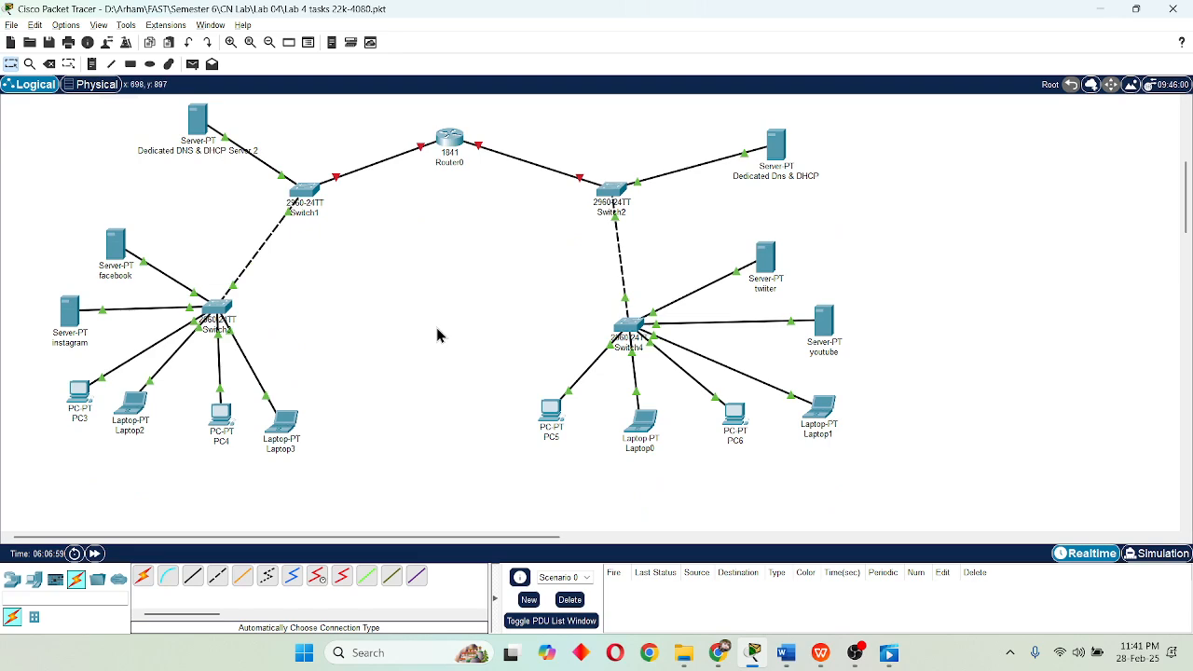
Set PC5's FastEthernet0 IPv4 configuration to DHCP and close its window.
click(550, 410)
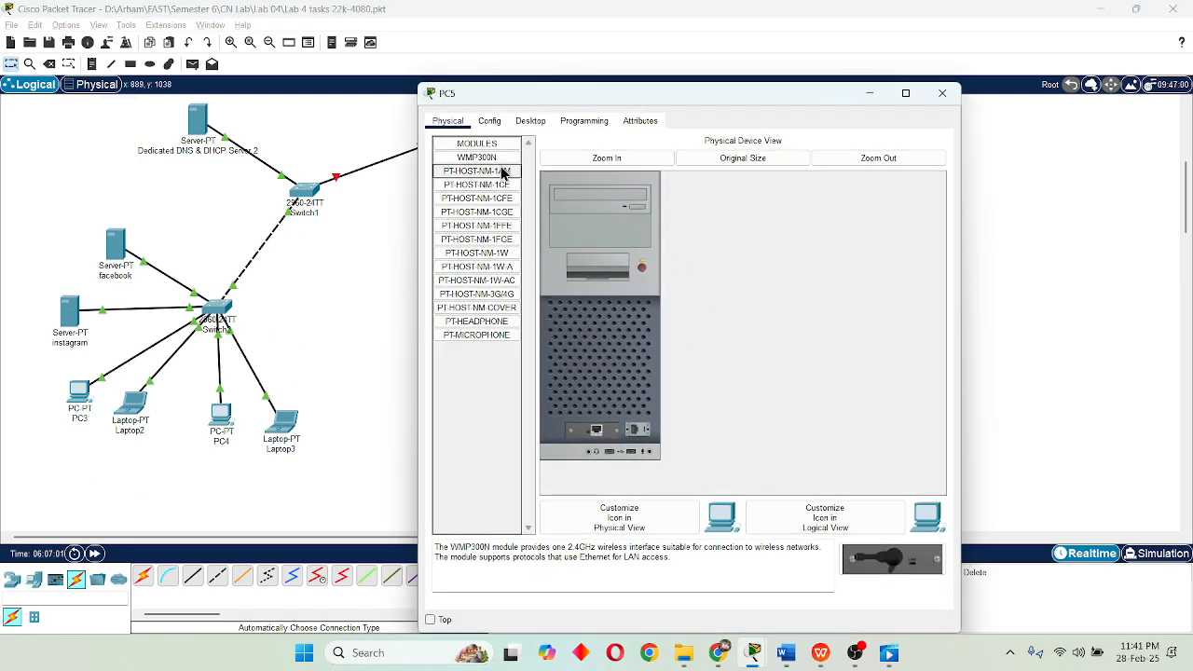
click(490, 121)
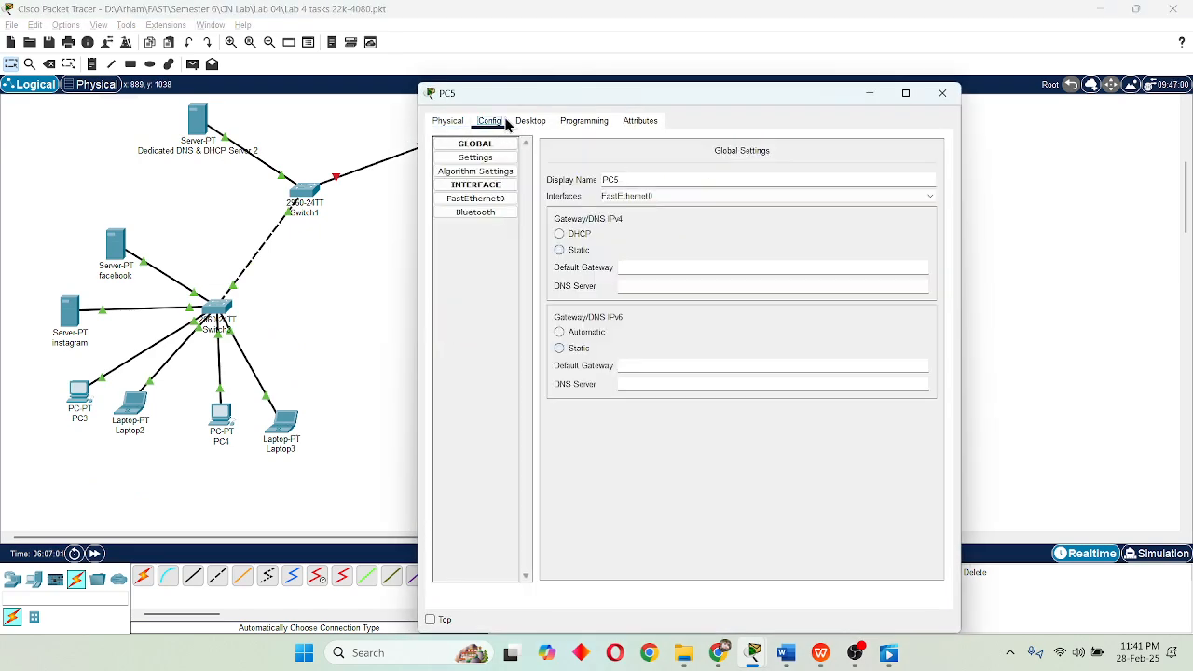
click(475, 199)
click(553, 233)
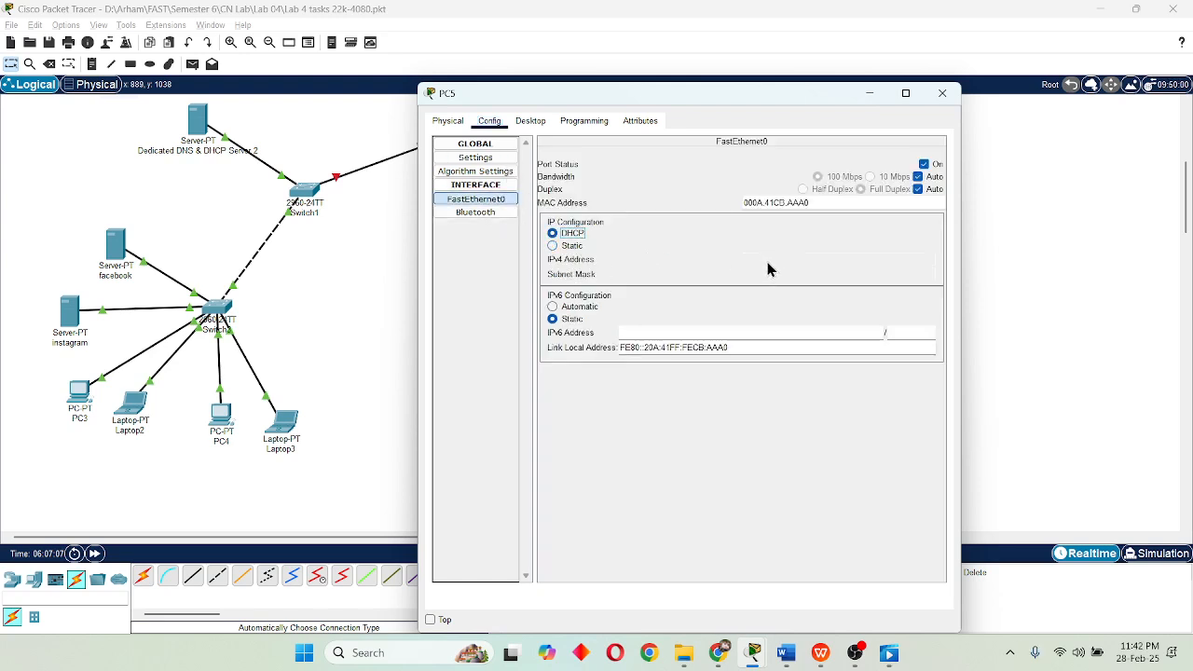
click(942, 93)
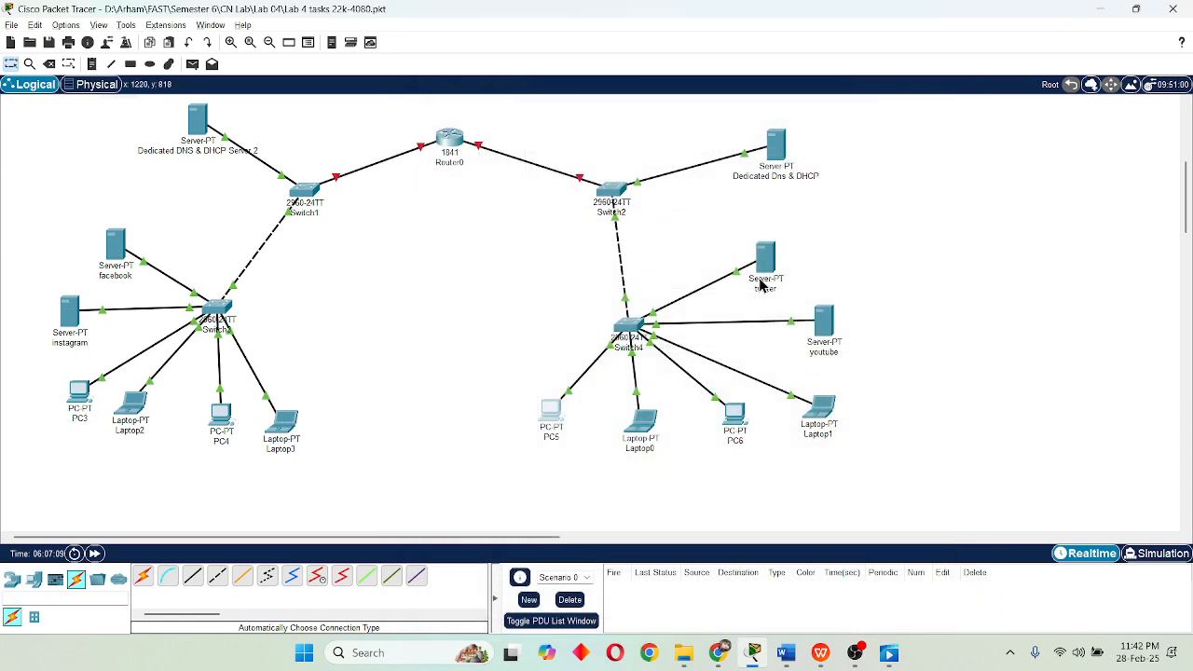
Switch Laptop0's FastEthernet0 IPv4 configuration to DHCP and close its window.
click(639, 422)
click(489, 121)
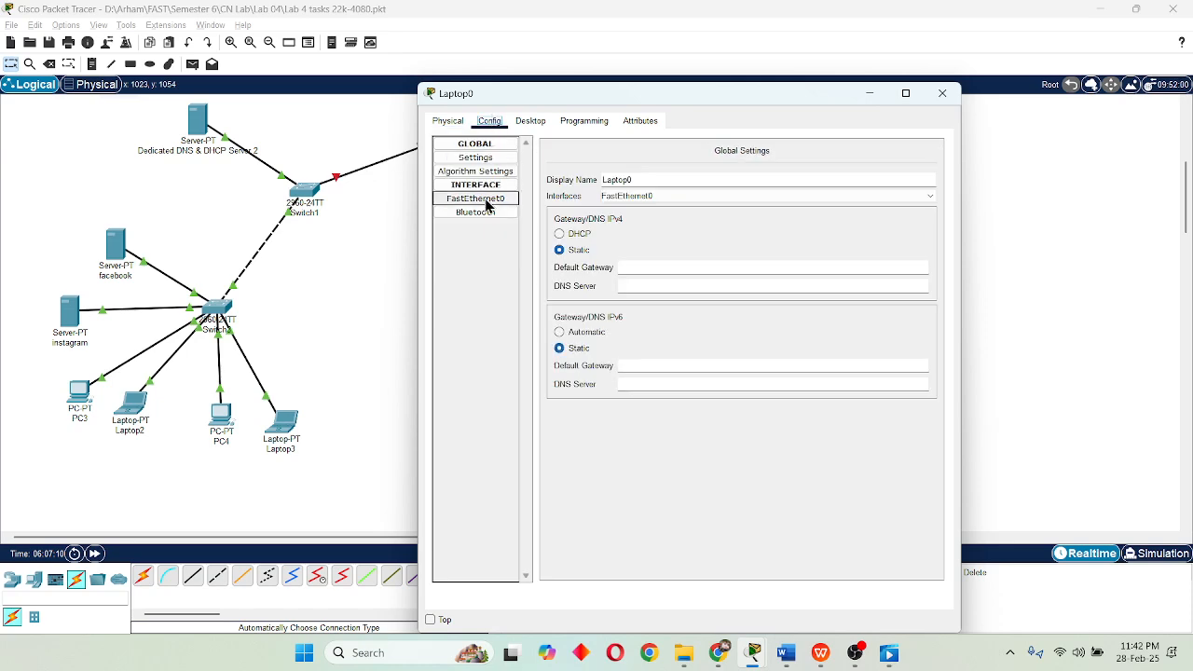
click(475, 198)
click(553, 233)
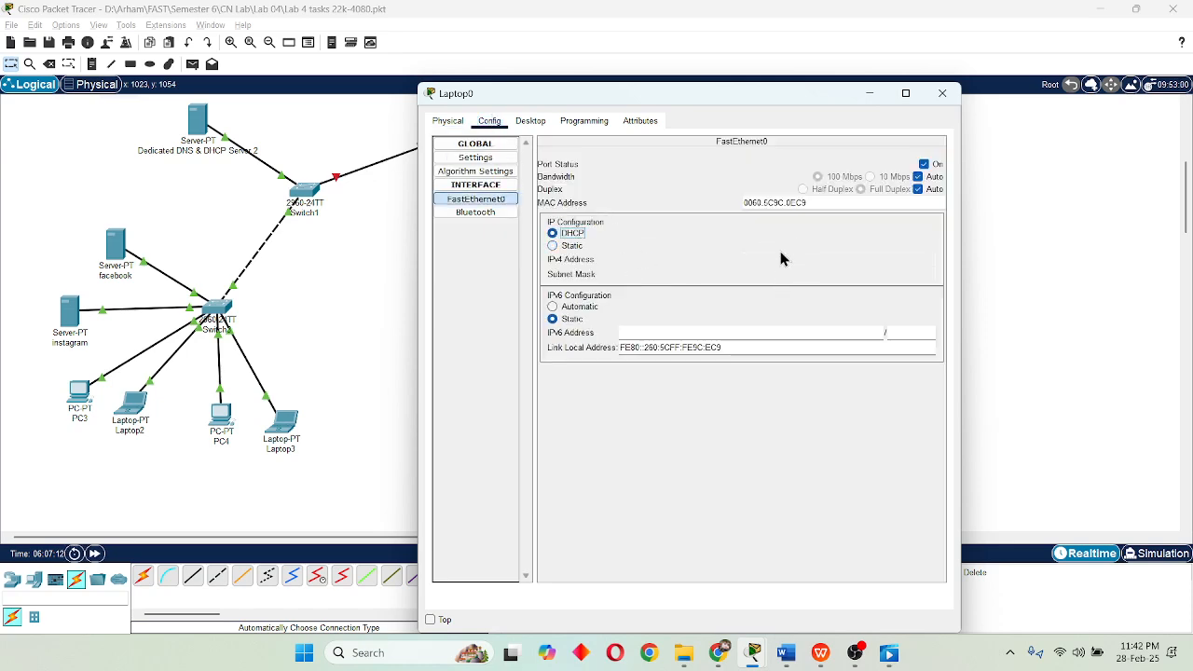
click(941, 93)
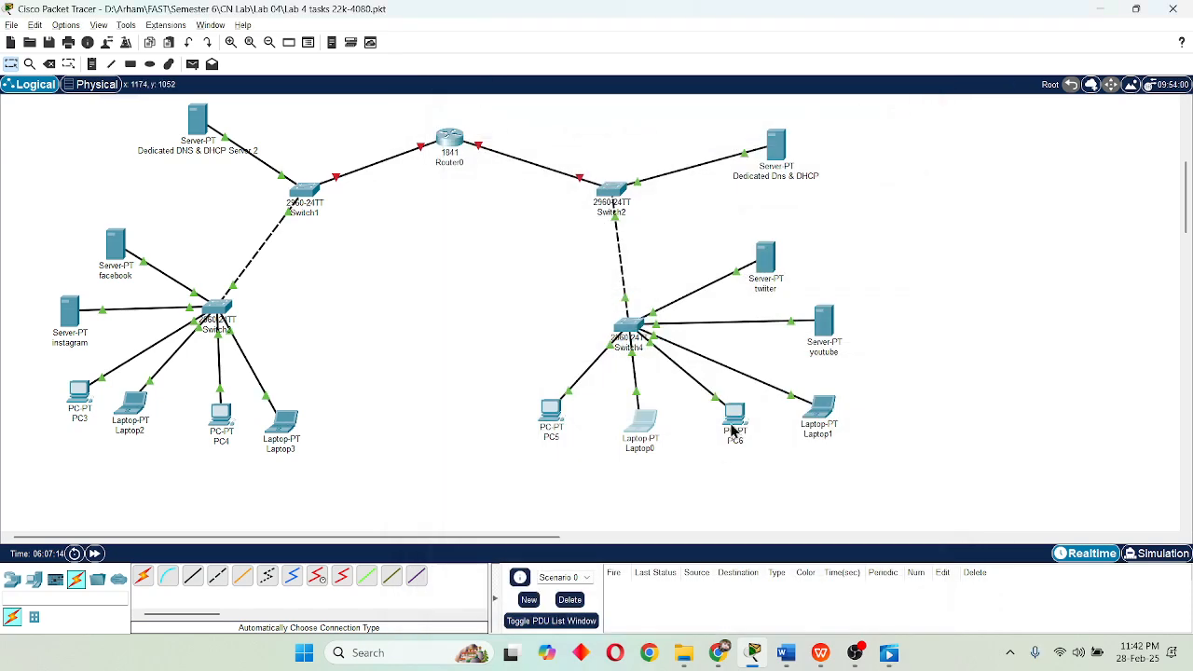
Make PC6 obtain its FastEthernet0 IPv4 configuration through DHCP and close its window.
click(735, 424)
click(490, 123)
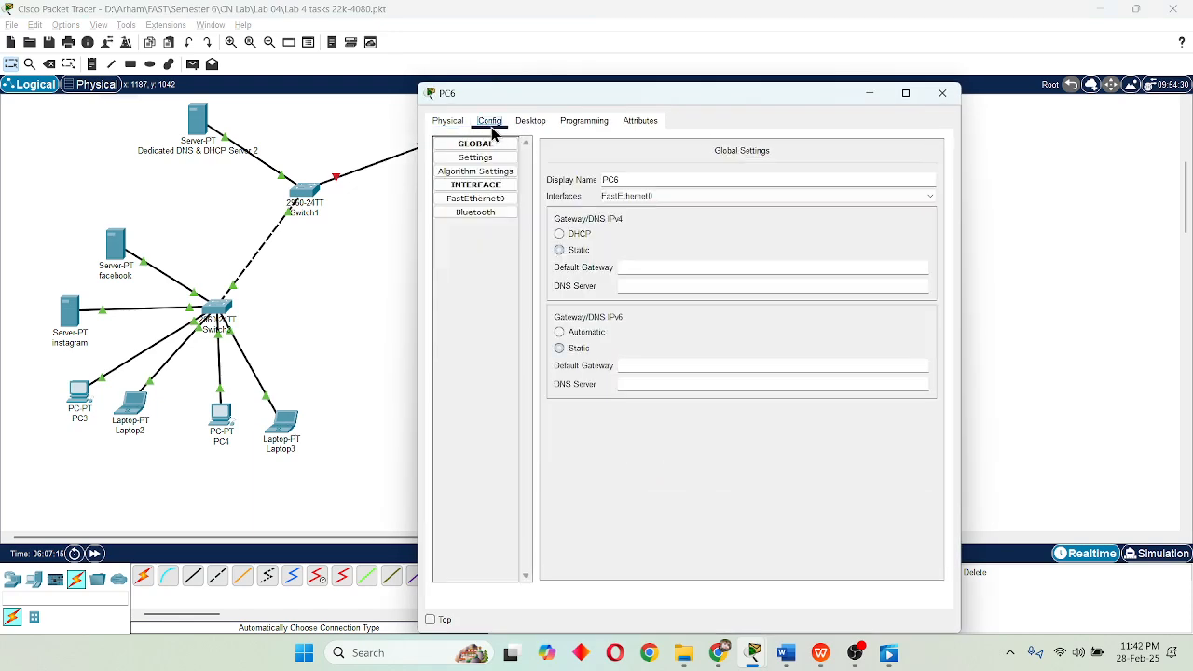
click(475, 198)
click(552, 233)
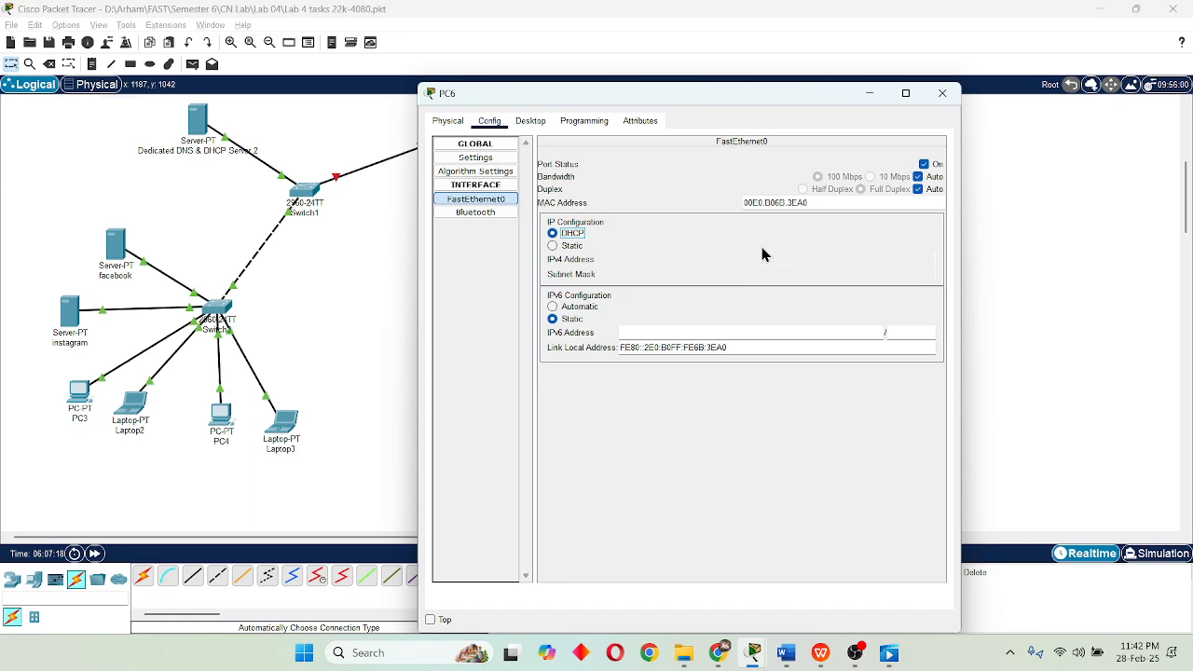
click(941, 93)
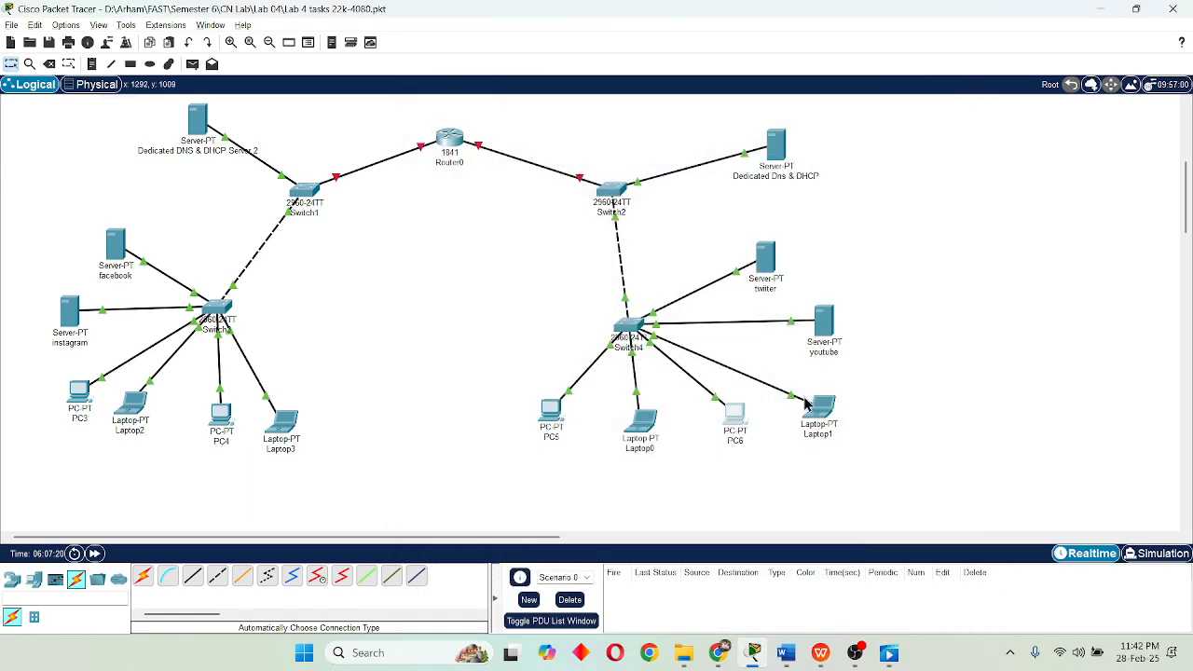
Set the FastEthernet0 IPv4 configuration of Laptop1 to DHCP and close its window.
click(816, 405)
click(489, 162)
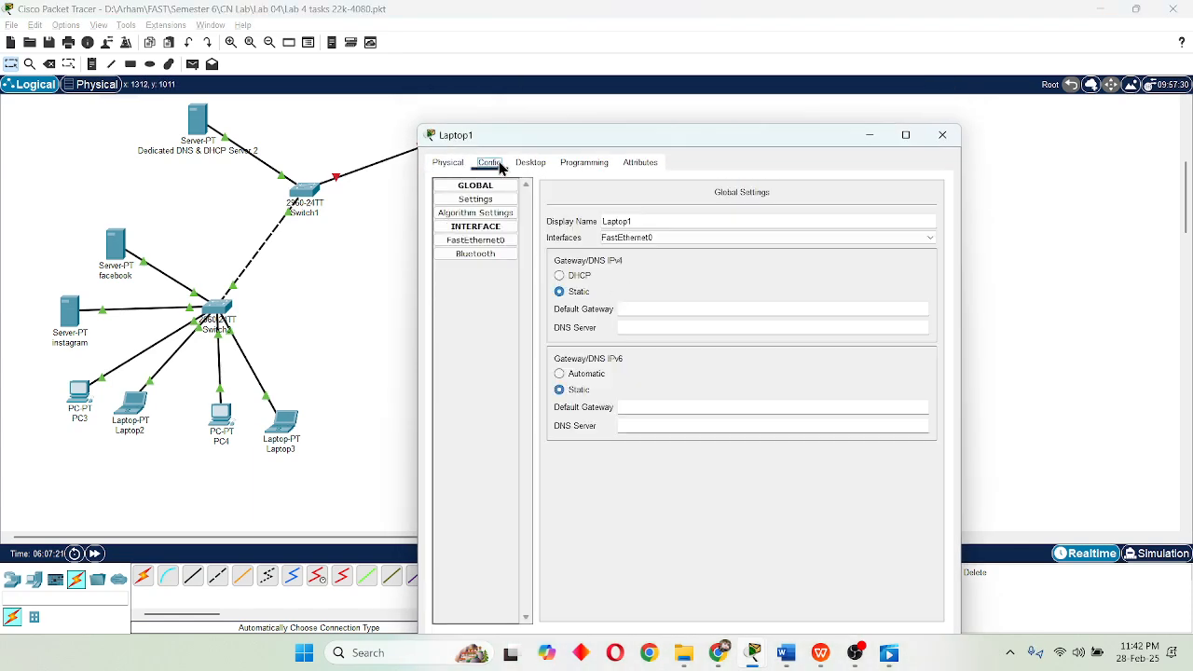
click(499, 241)
click(579, 276)
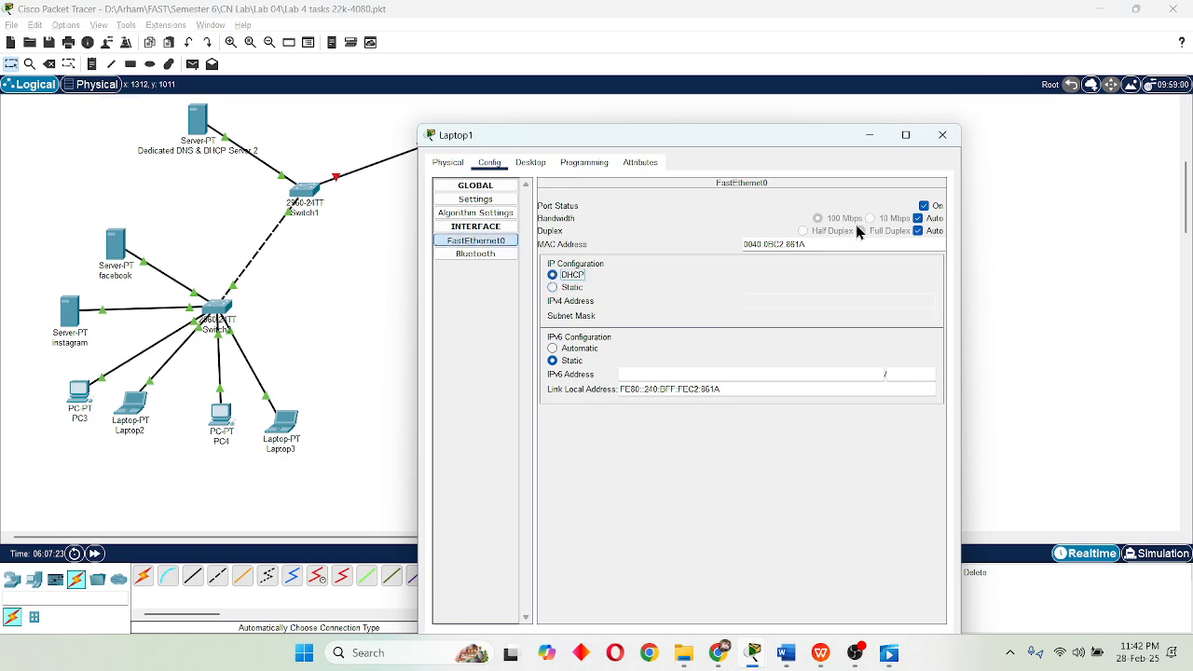
click(941, 136)
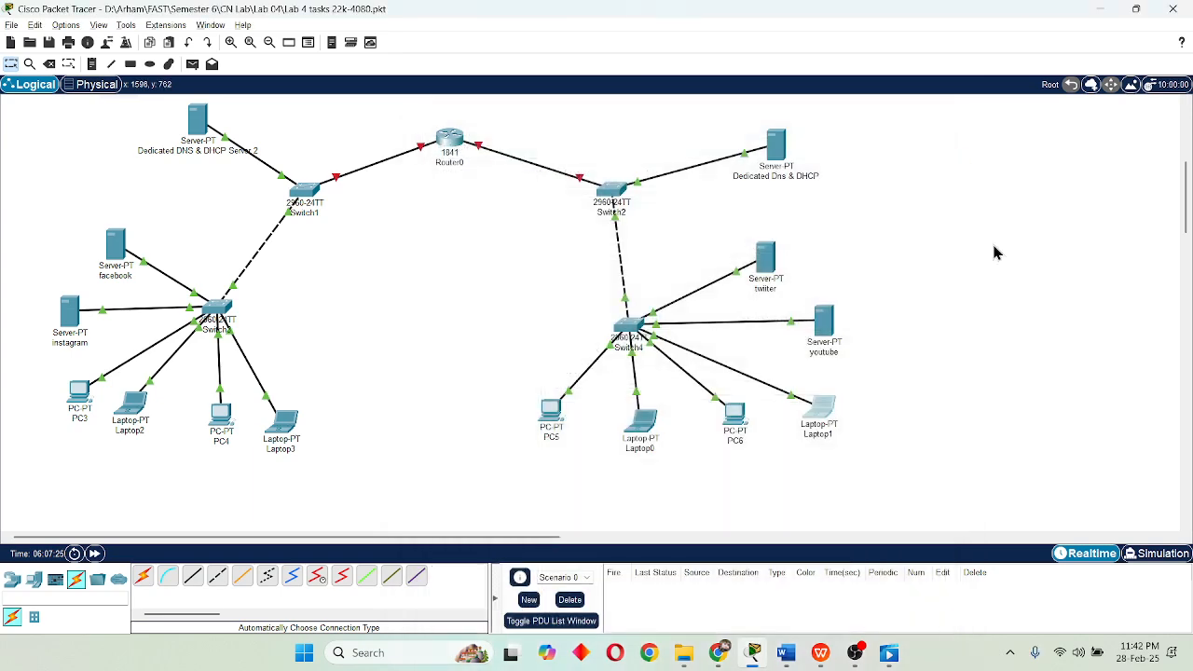
Review the PCs, laptops, web servers and dedicated DNS & DHCP servers in the Switch2 and Switch1 networks.
drag(444, 268, 885, 471)
drag(716, 233, 937, 382)
drag(738, 129, 839, 191)
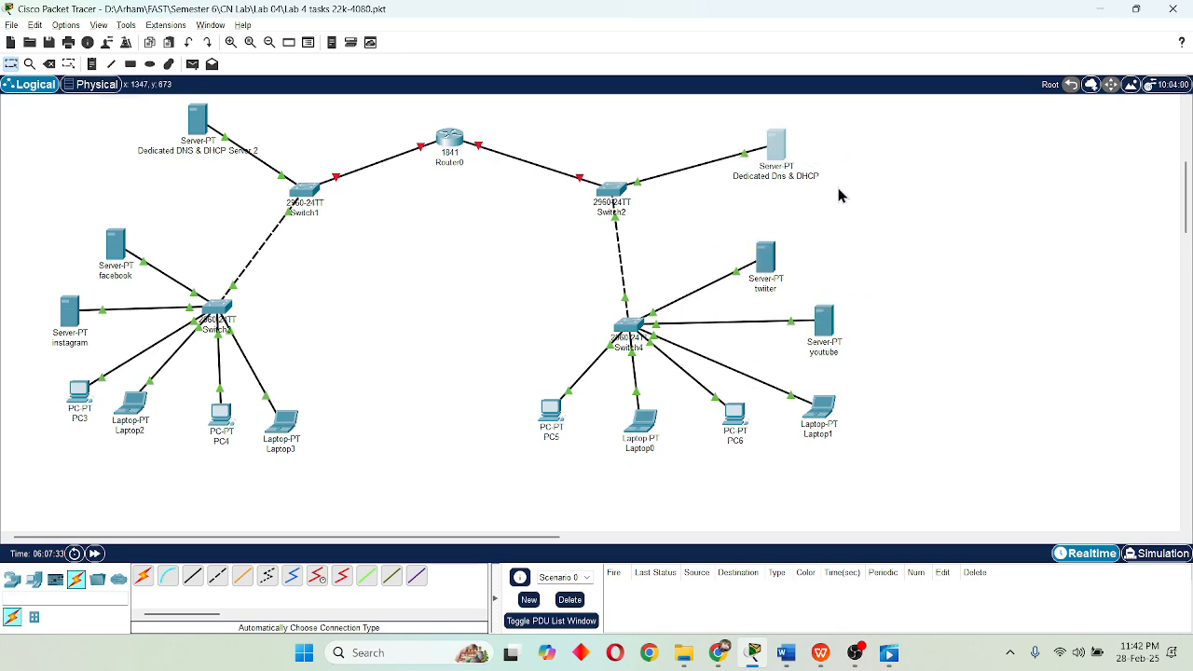
scroll(415, 268, up, 1)
click(414, 269)
scroll(463, 298, down, 1)
scroll(370, 312, up, 1)
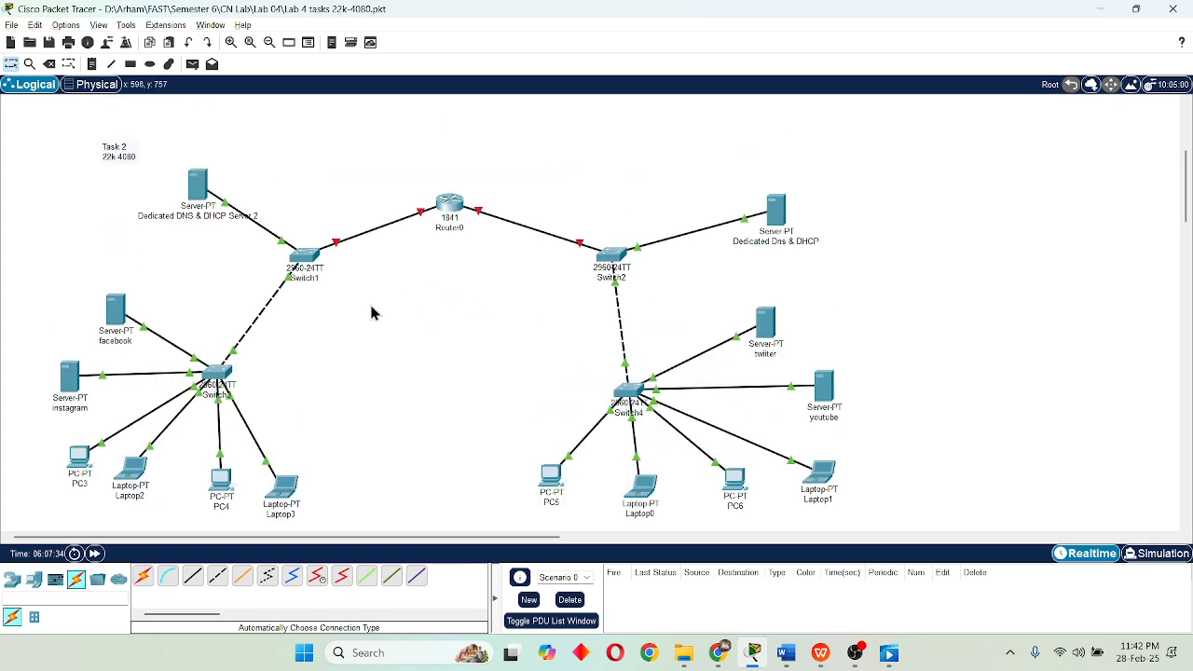
drag(103, 187, 371, 519)
scroll(211, 198, down, 1)
scroll(206, 218, up, 1)
scroll(201, 290, down, 1)
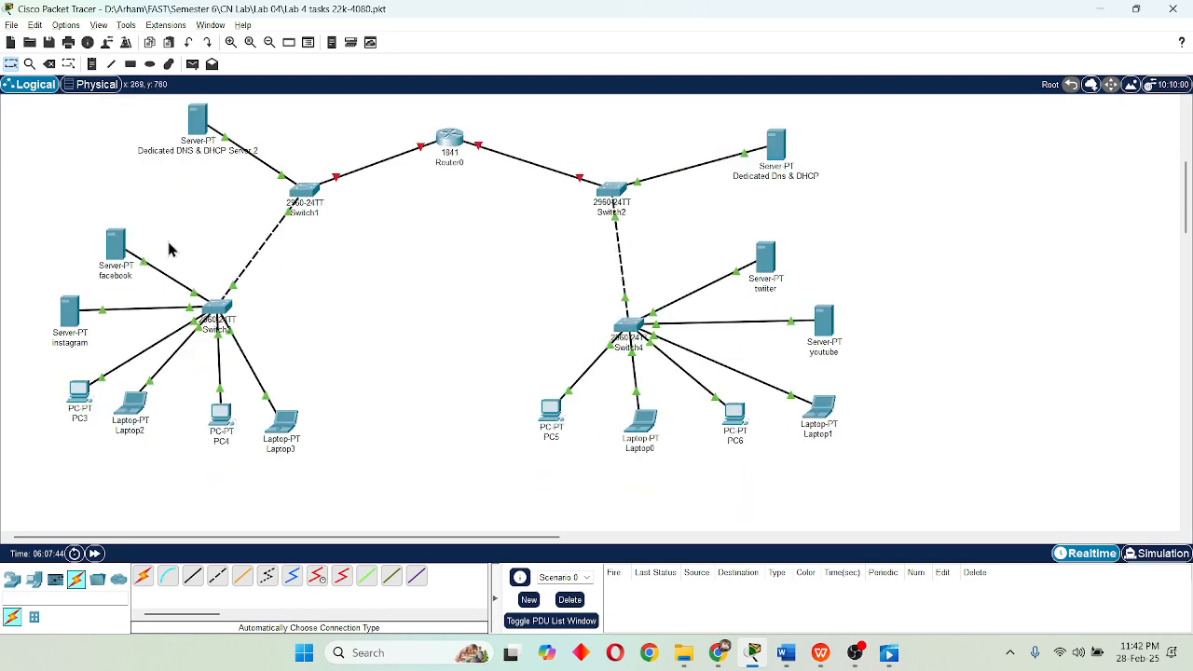
Check the global gateway and DNS settings of Dedicated DNS & DHCP Server 2 and close its window.
scroll(209, 249, up, 1)
click(199, 186)
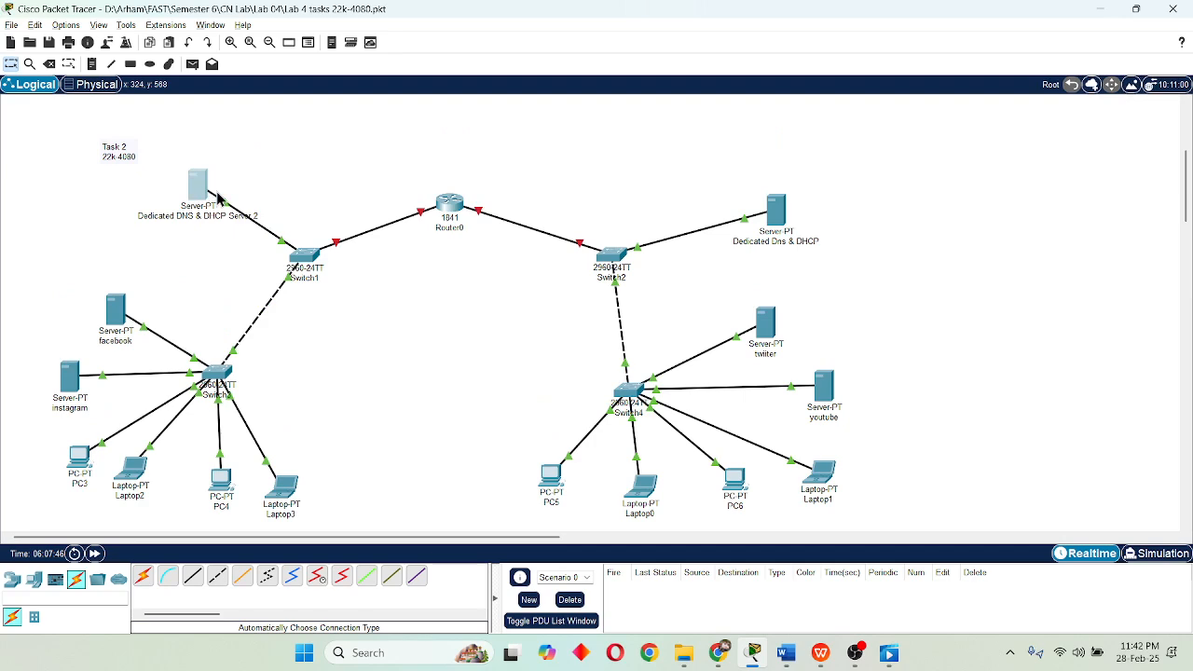
click(490, 121)
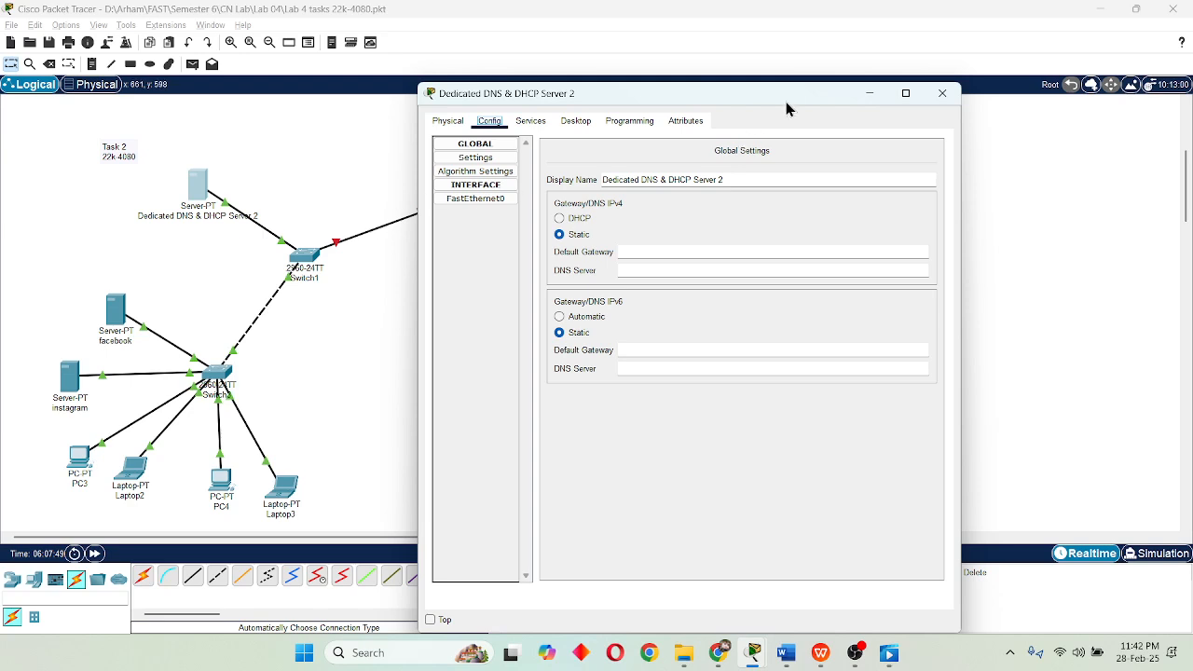
click(942, 93)
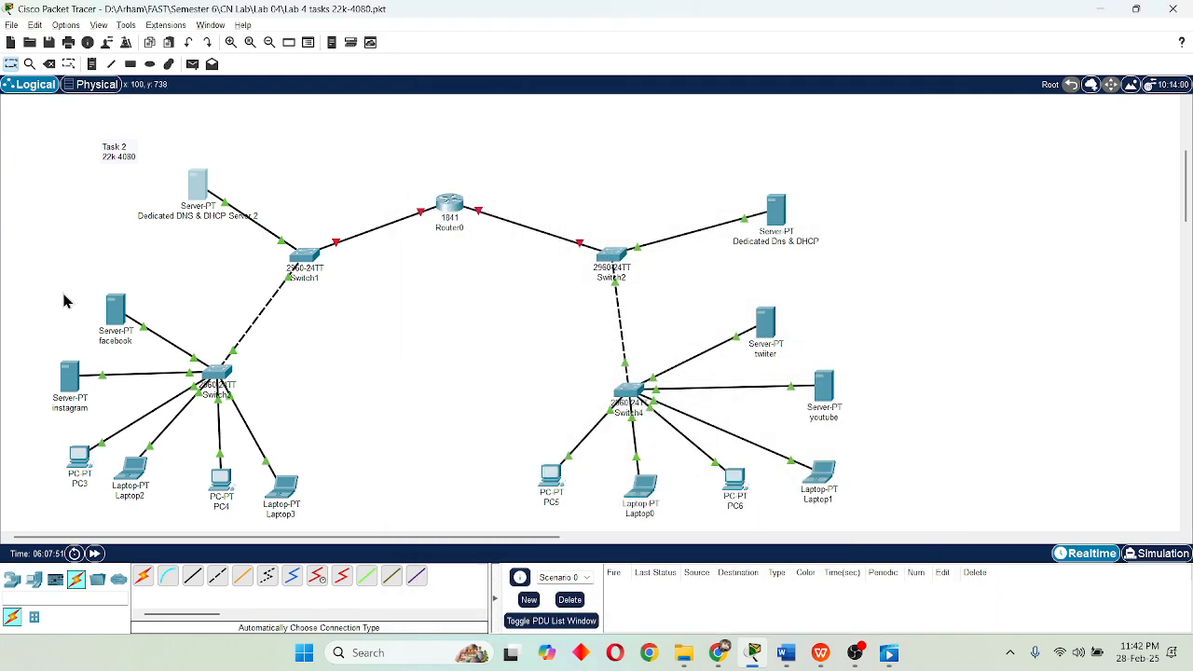
Inspect the facebook server's gateway and DNS settings and its FastEthernet0 IPv4 address, and close its window.
drag(1, 308, 128, 396)
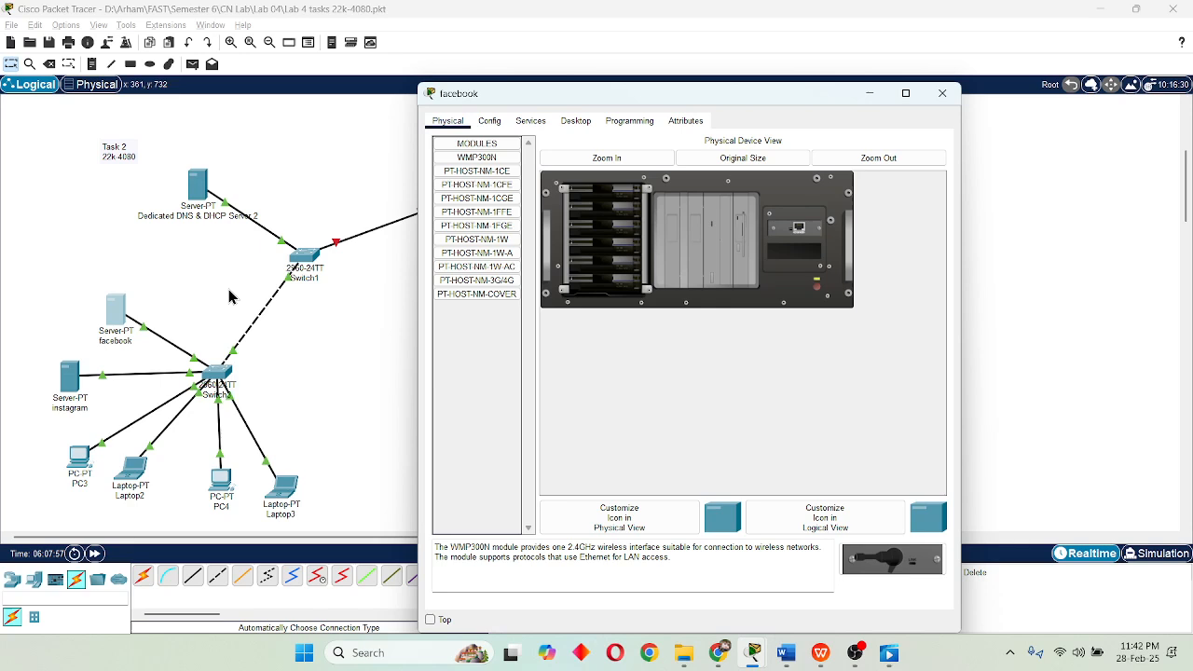
click(491, 121)
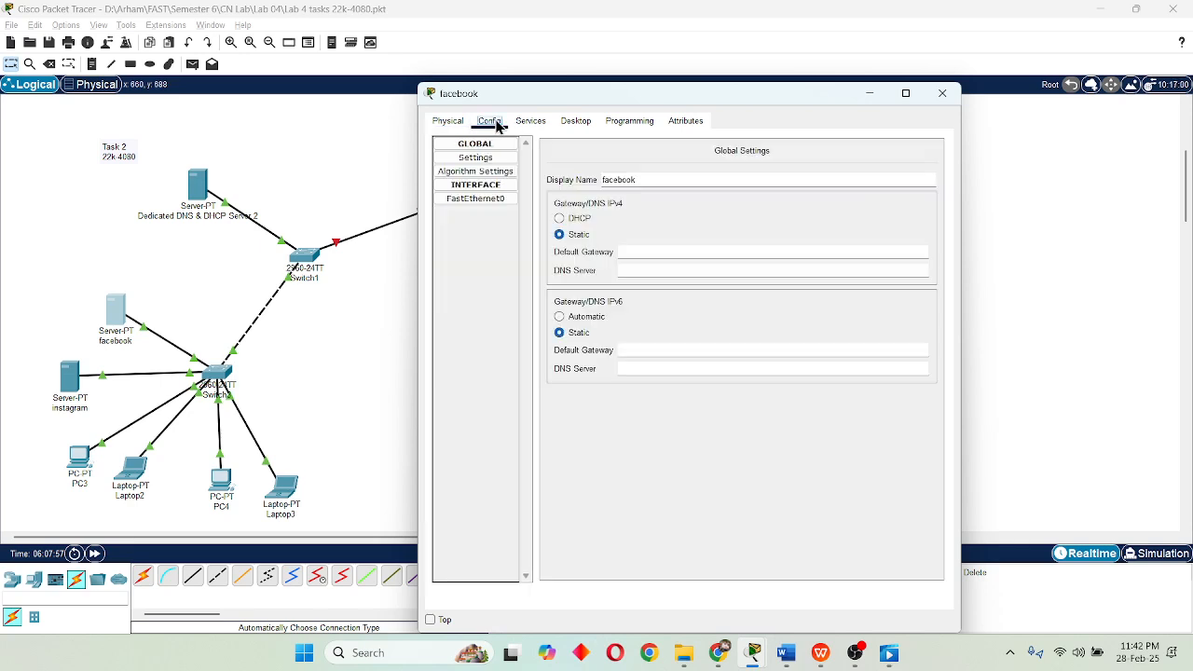
click(651, 269)
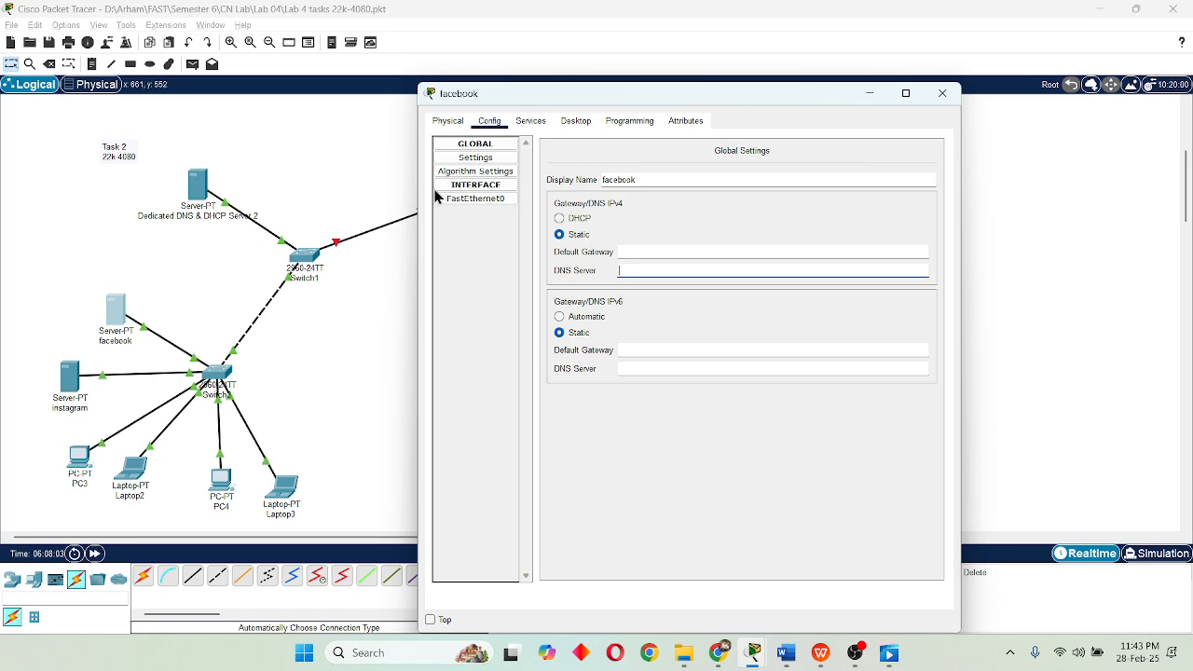
click(457, 199)
click(810, 263)
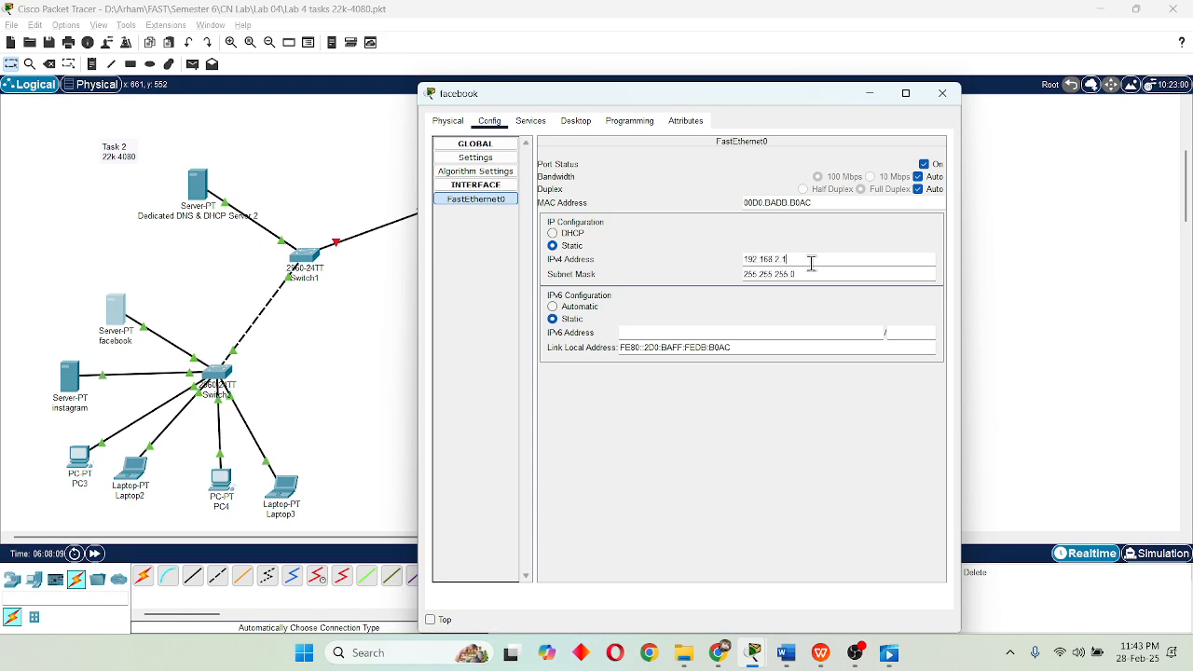
click(942, 93)
Give the instagram server's FastEthernet0 the static IPv4 address 192.168.2.2 with mask 255.255.255.0, and close its window.
click(67, 378)
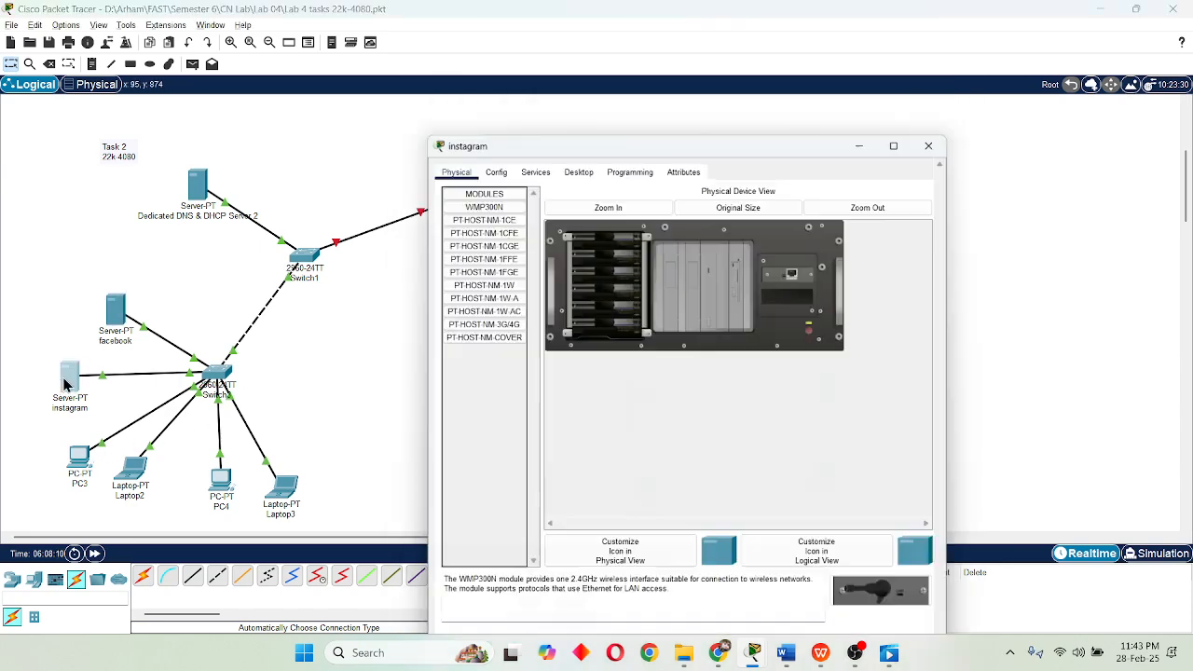
click(489, 162)
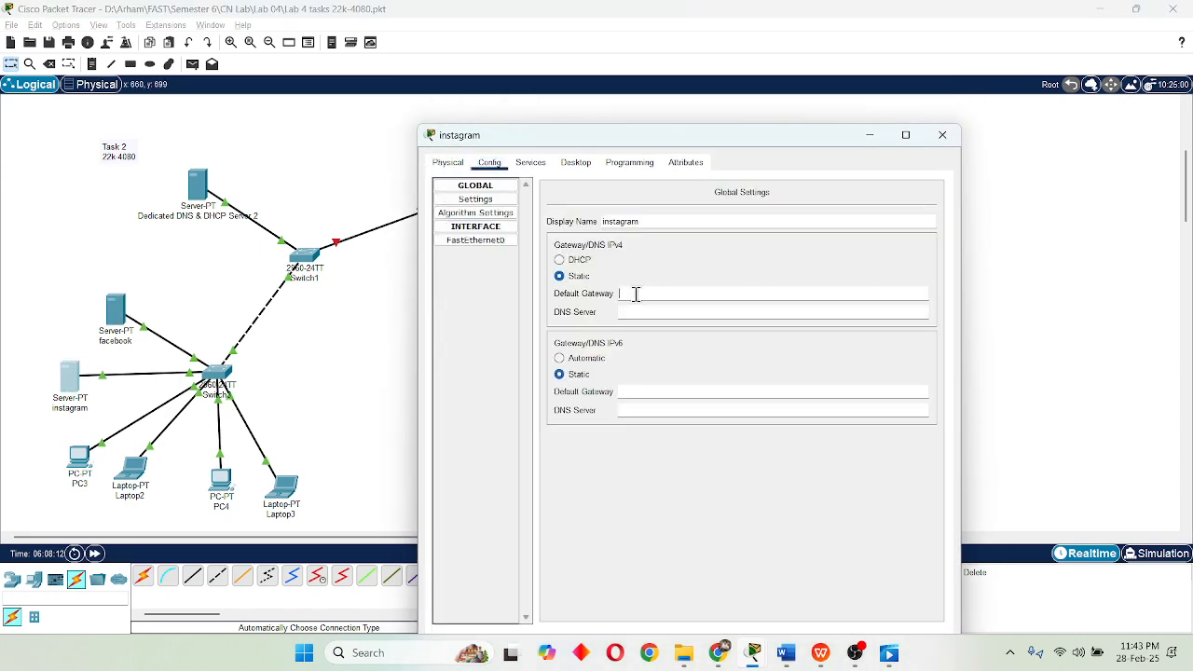
click(475, 240)
click(763, 302)
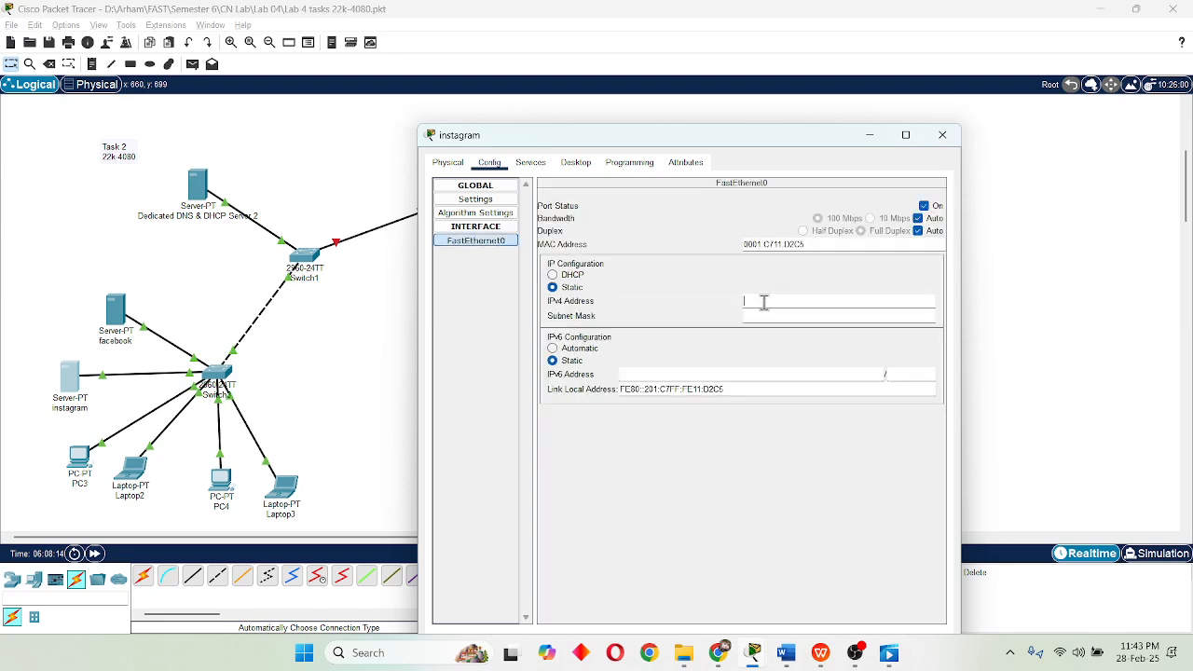
text(192.168.2.2)
key(Tab)
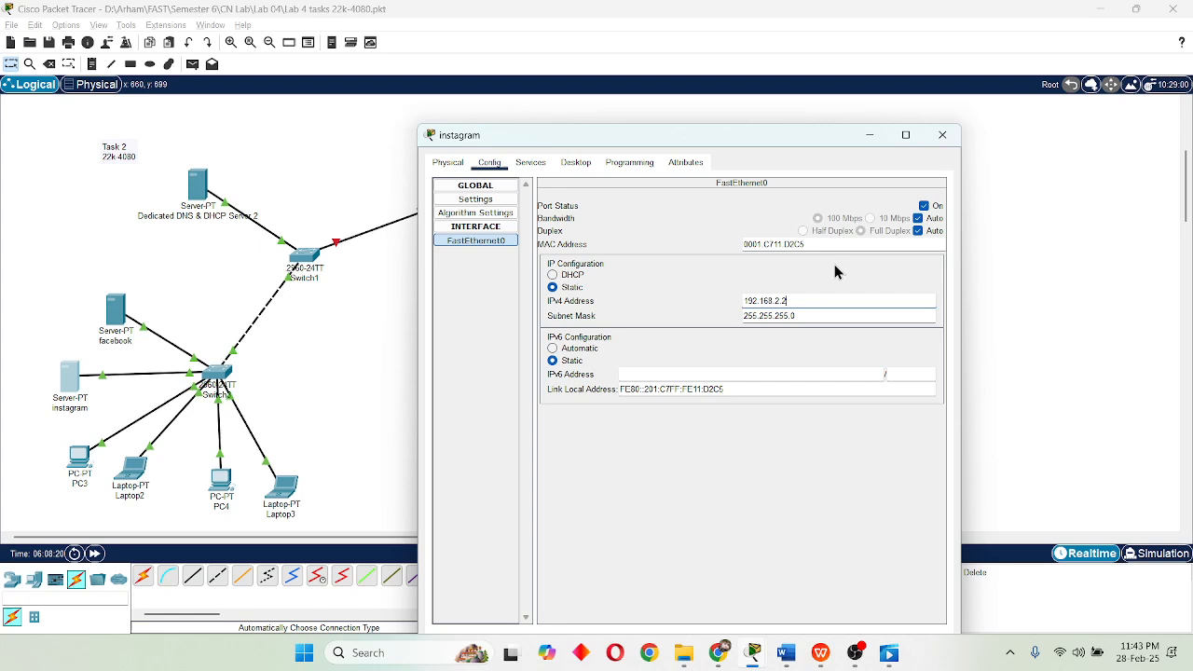
click(943, 137)
Give Dedicated DNS & DHCP Server 2's FastEthernet0 the static IPv4 address 192.168.2.3 with mask 255.255.255.0, and close its window.
click(198, 182)
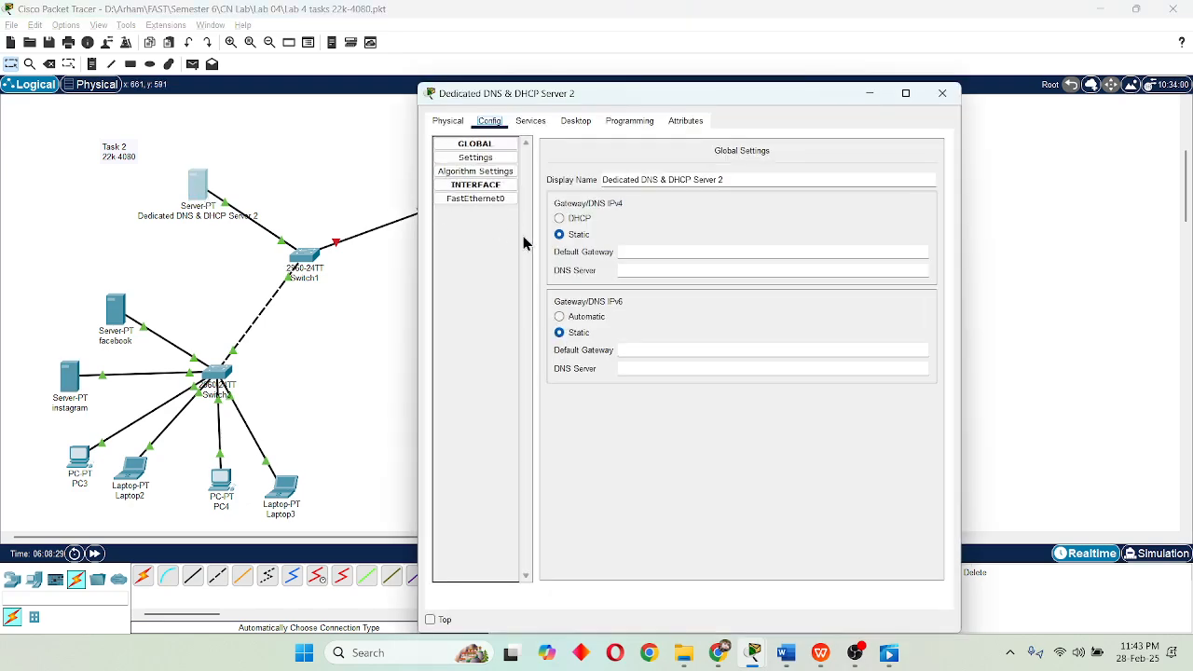
click(529, 123)
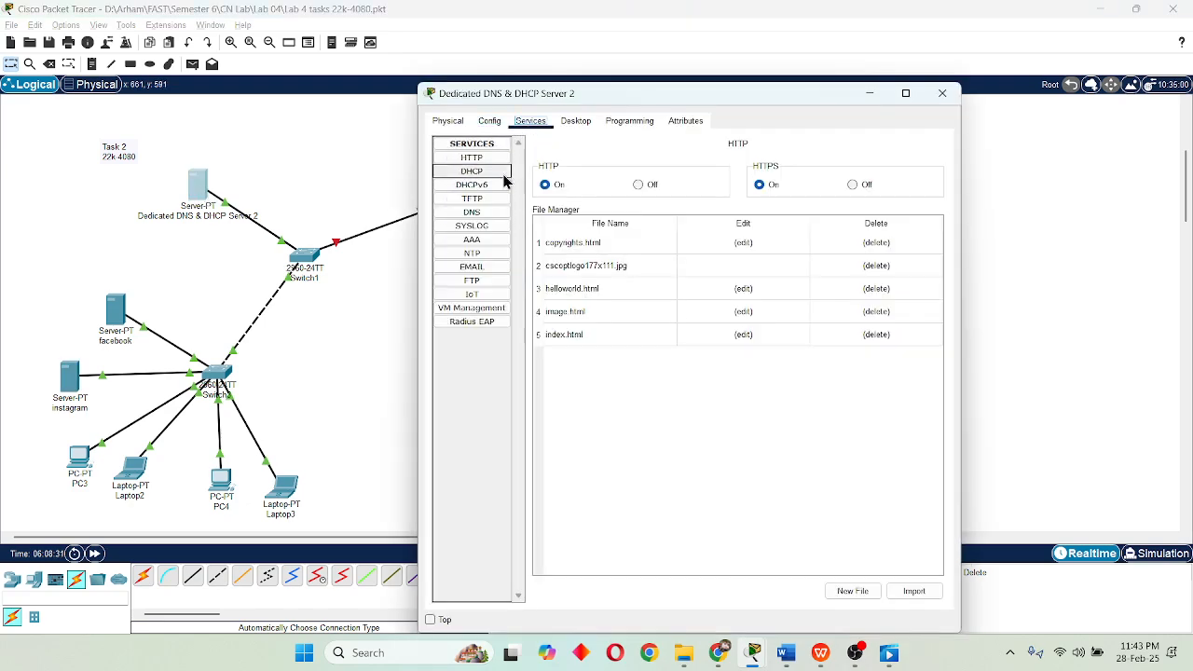
click(491, 124)
click(480, 199)
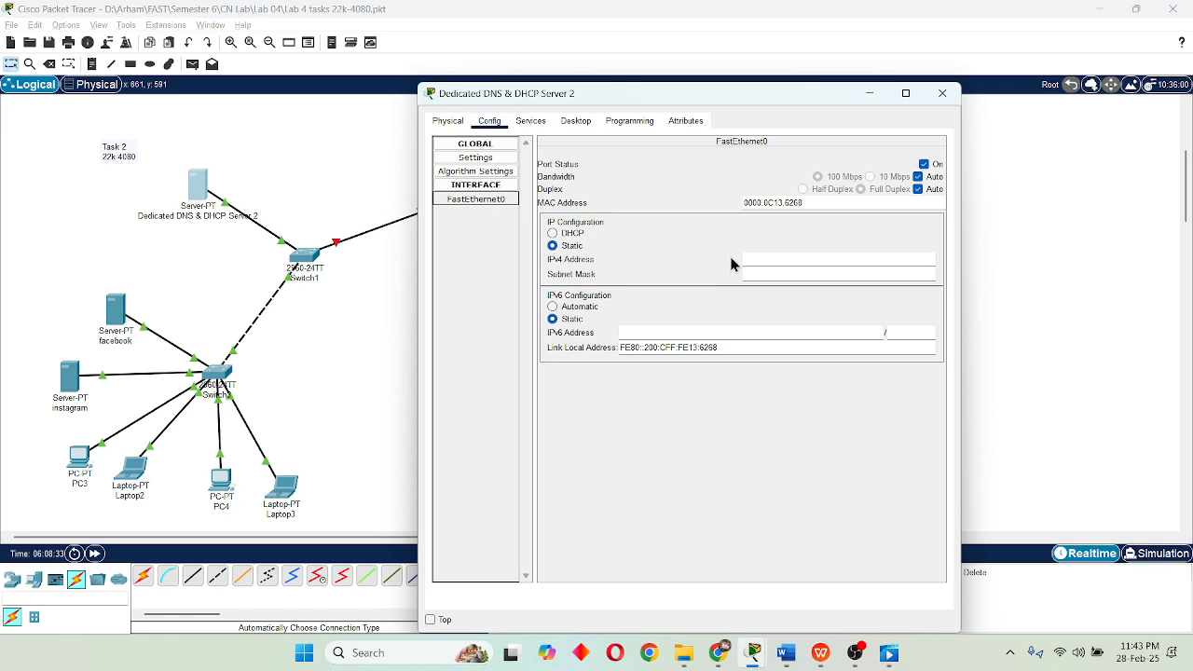
click(776, 264)
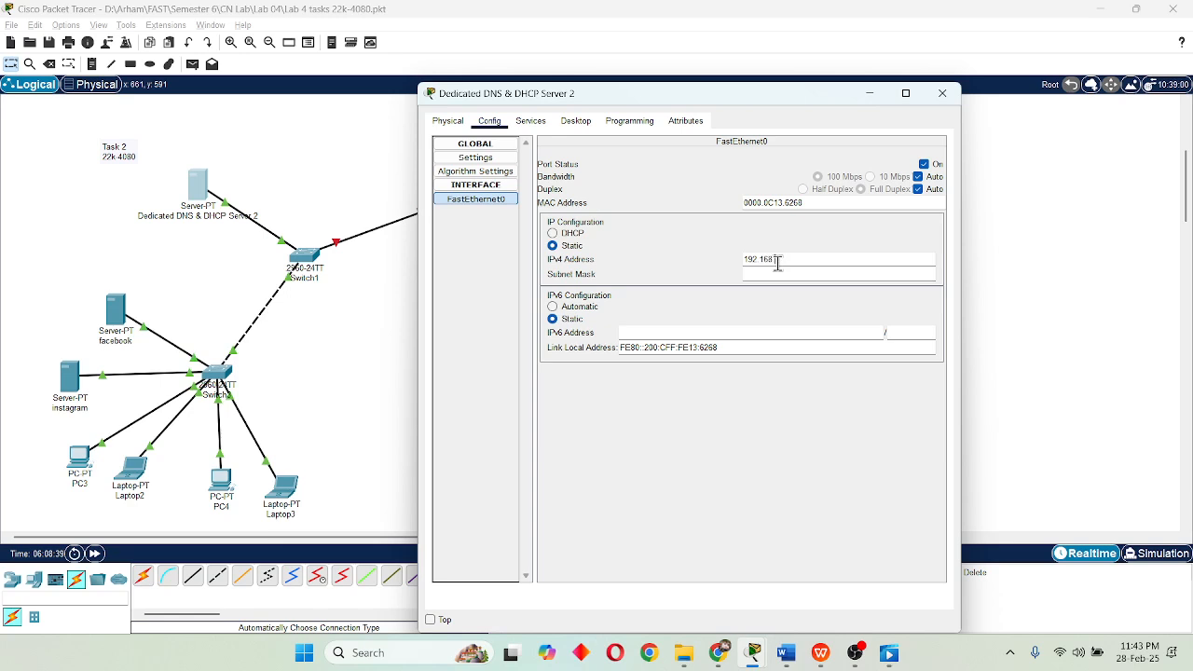
text(192.168.2.3)
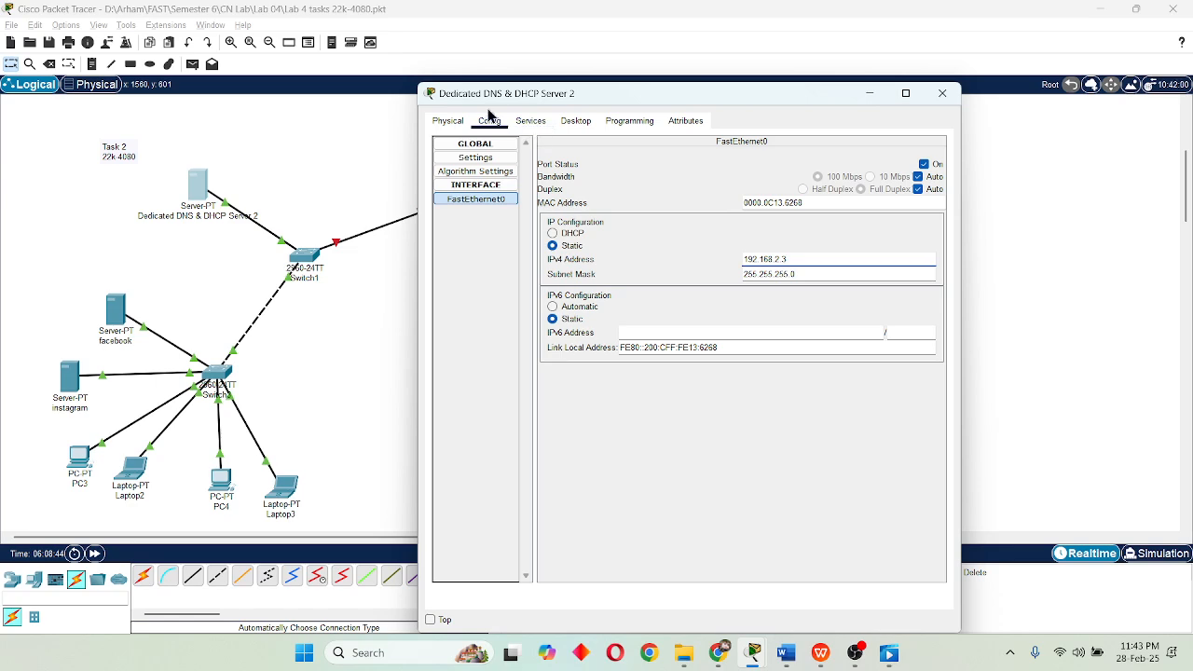
click(942, 93)
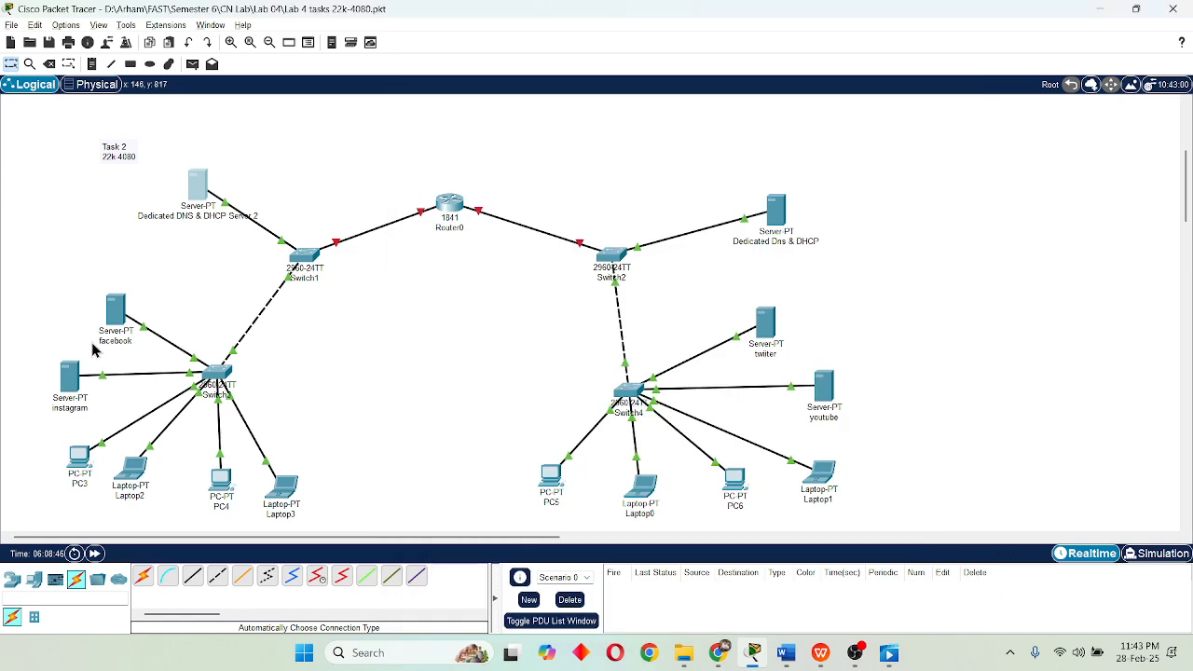
Change the heading text in the facebook server's index.html to Facebook, save it over the existing file, and close the server window.
click(127, 318)
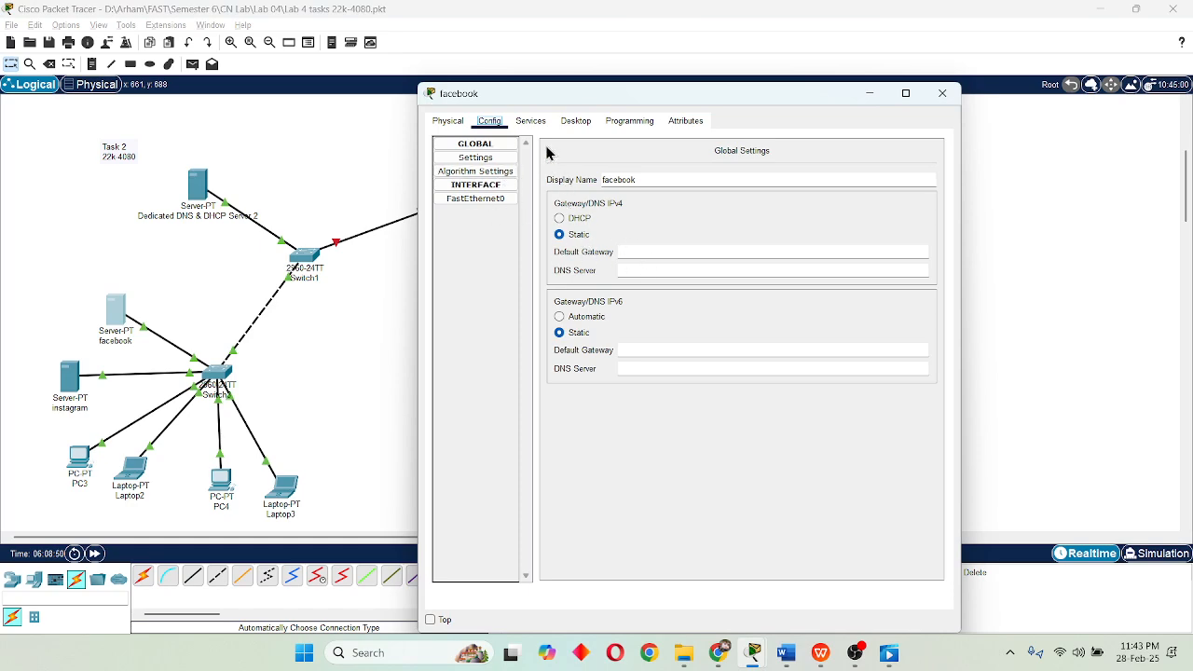
click(531, 121)
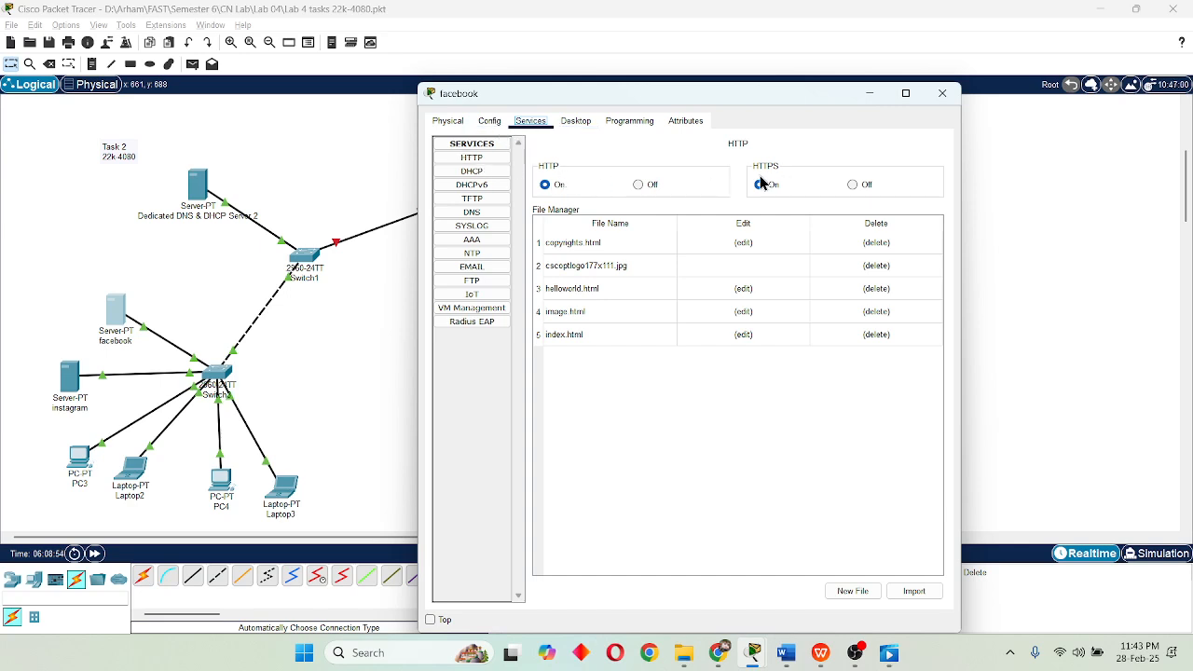
click(602, 343)
double_click(622, 343)
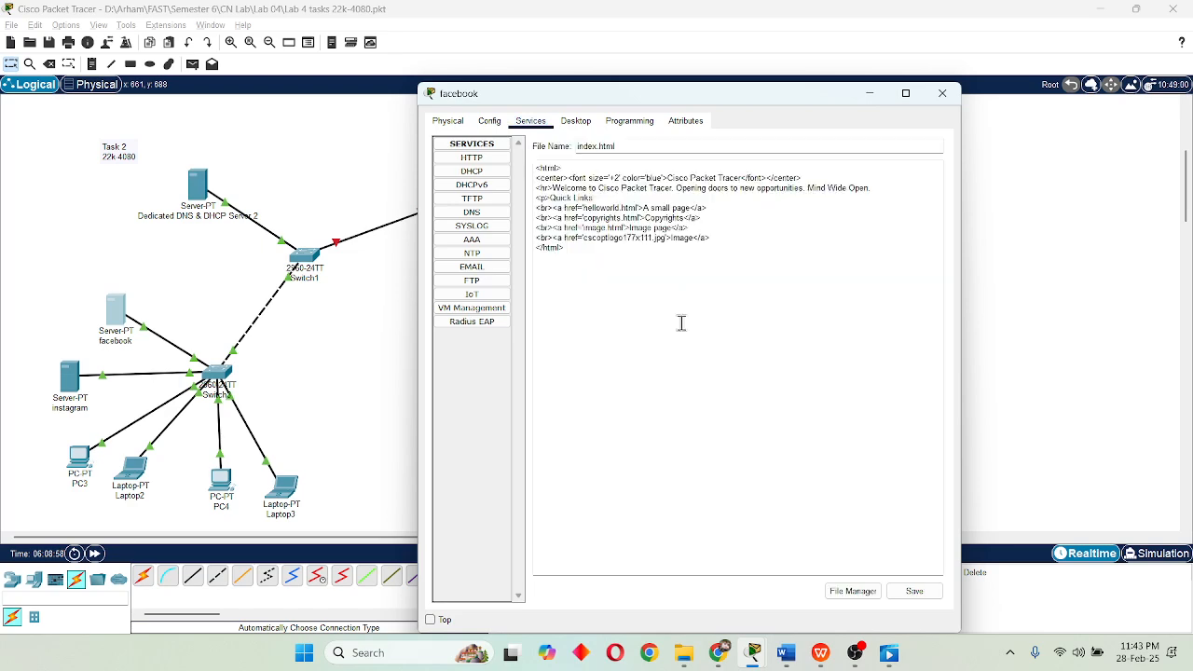
drag(667, 178, 741, 180)
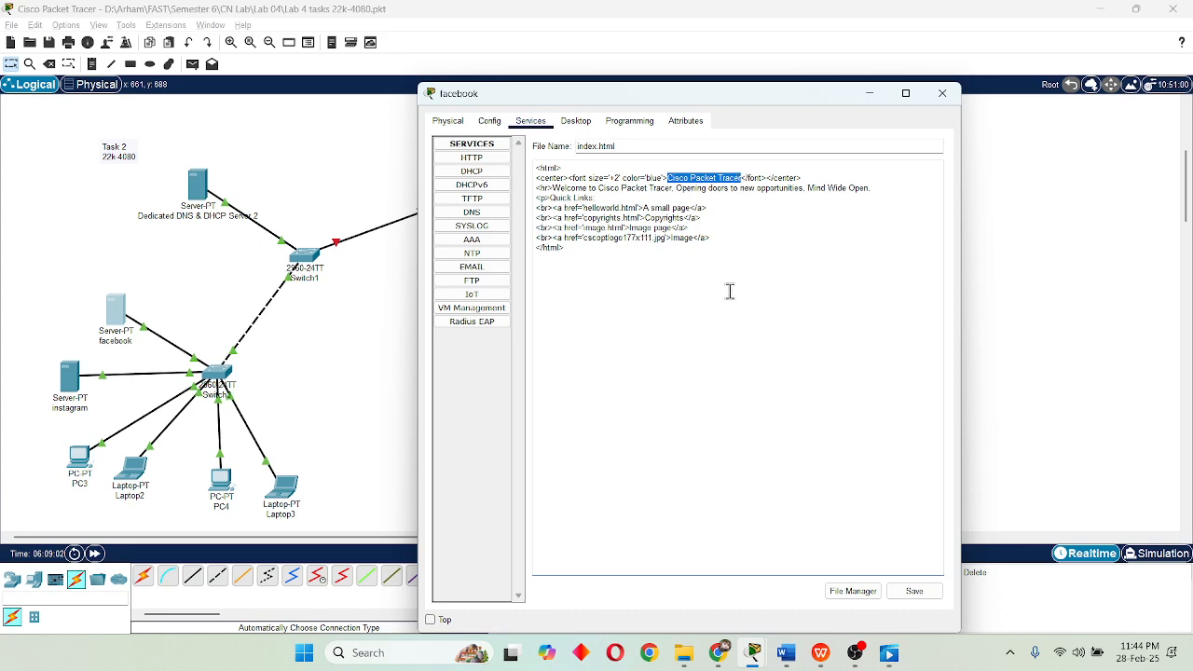
text(Facebook)
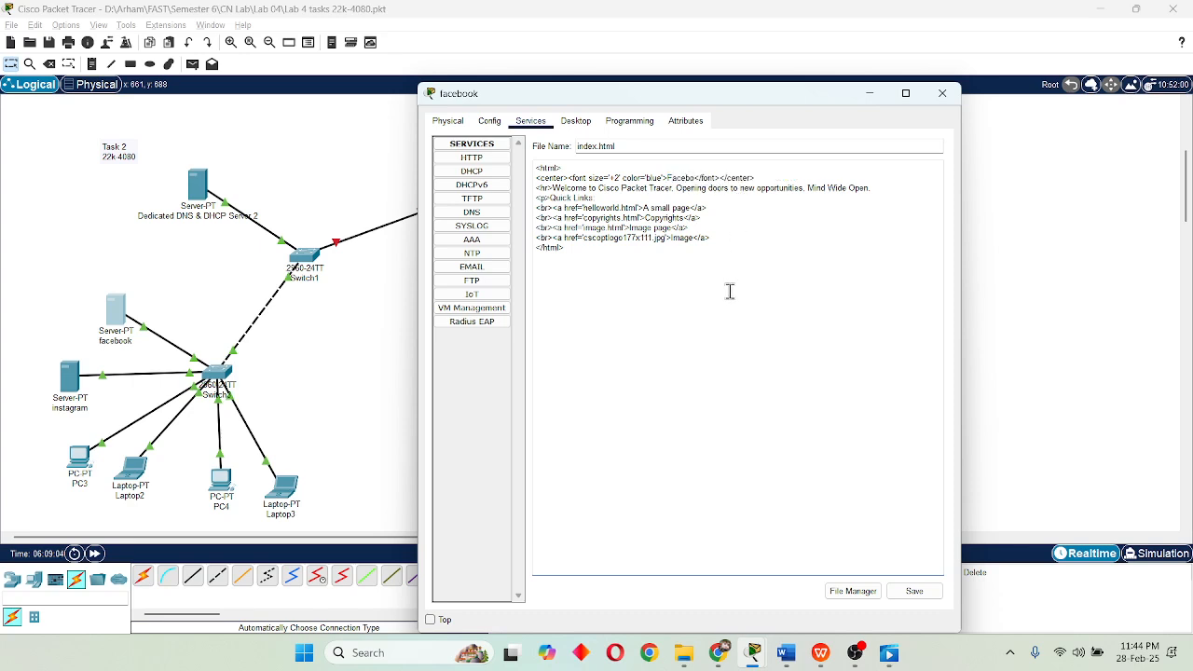
click(914, 590)
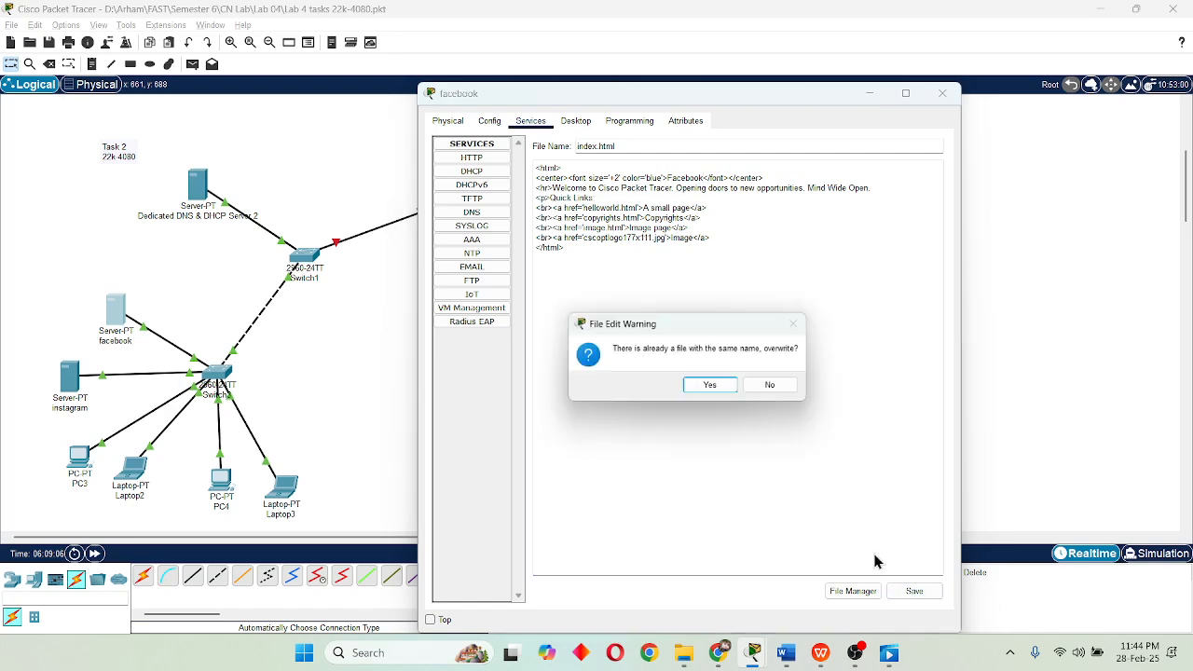
click(713, 384)
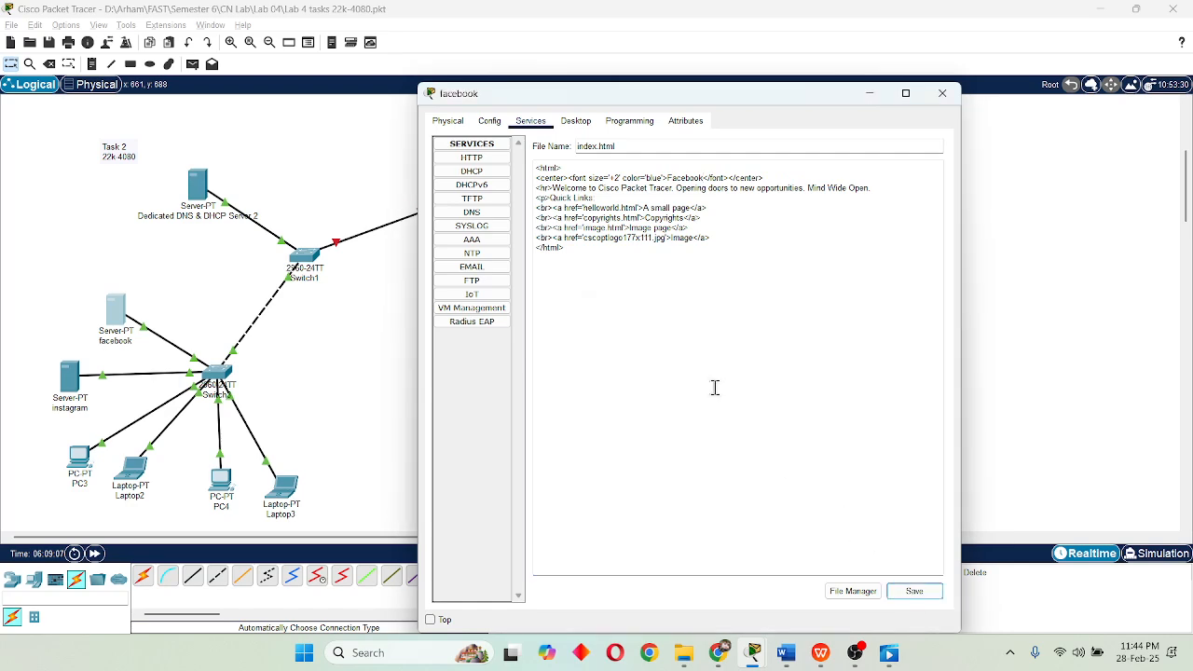
click(533, 123)
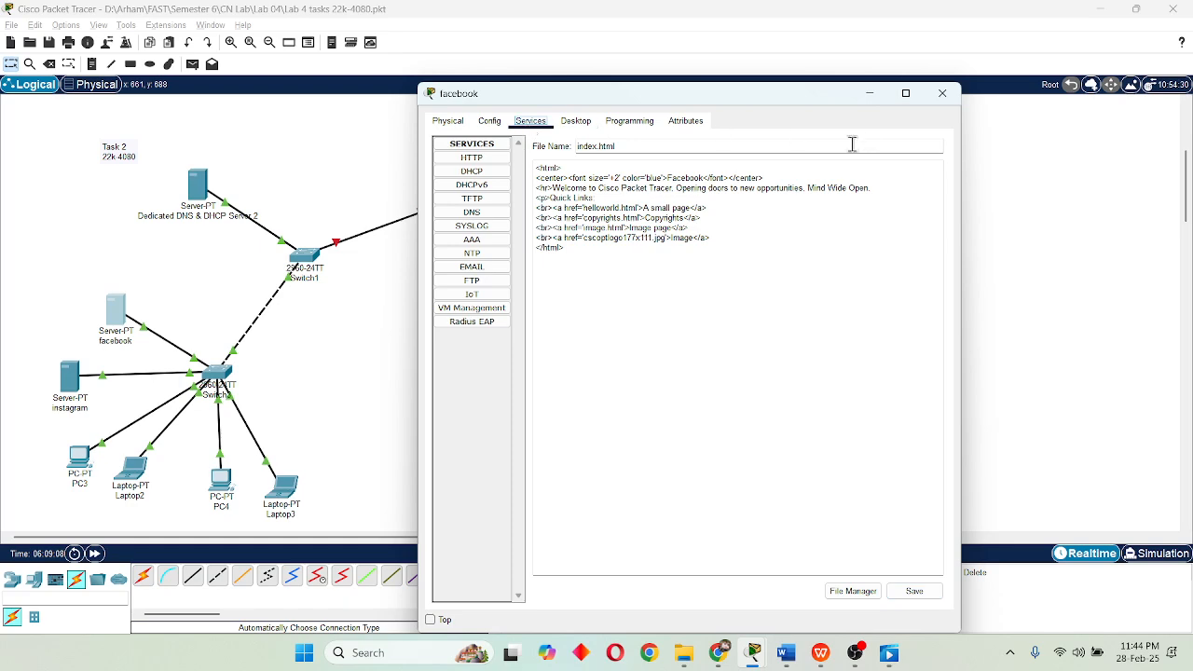
click(940, 94)
Change the heading text in the instagram server's index.html to Instagram, save it over the existing file, and close the server window.
click(70, 375)
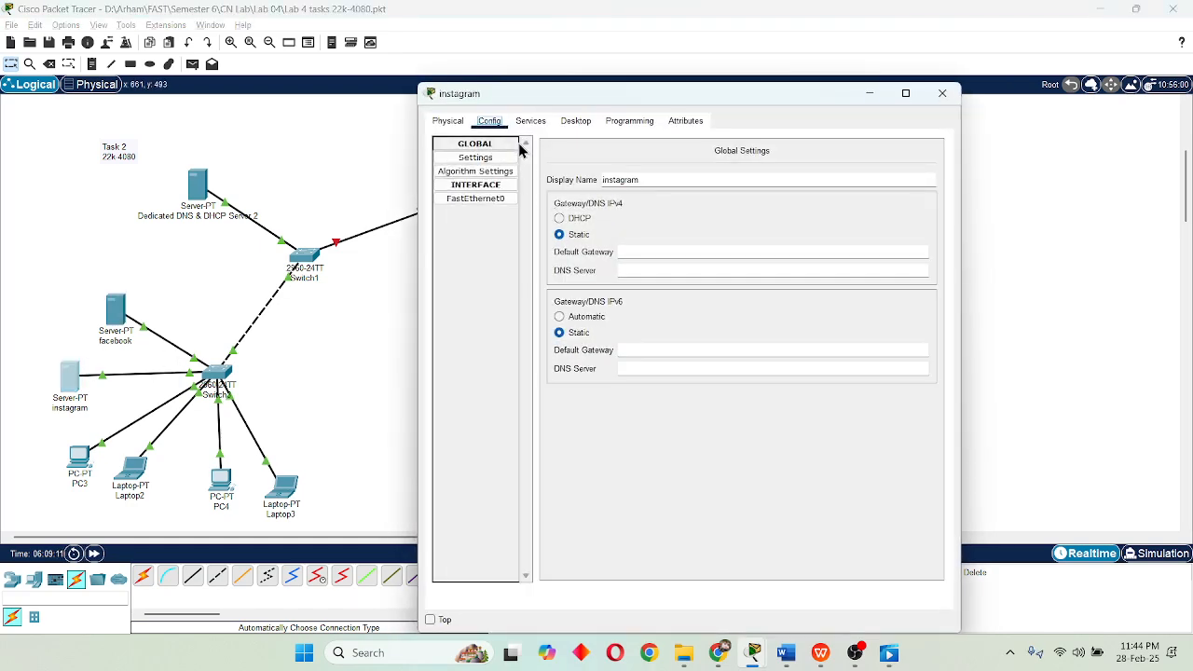
click(530, 121)
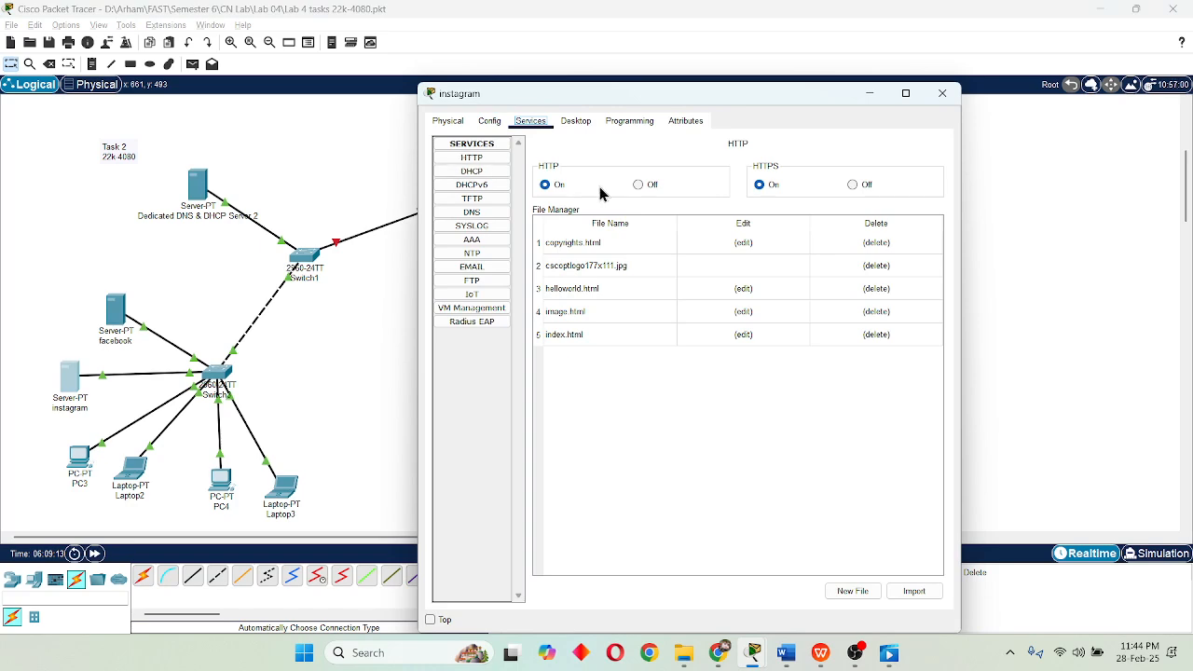
click(470, 159)
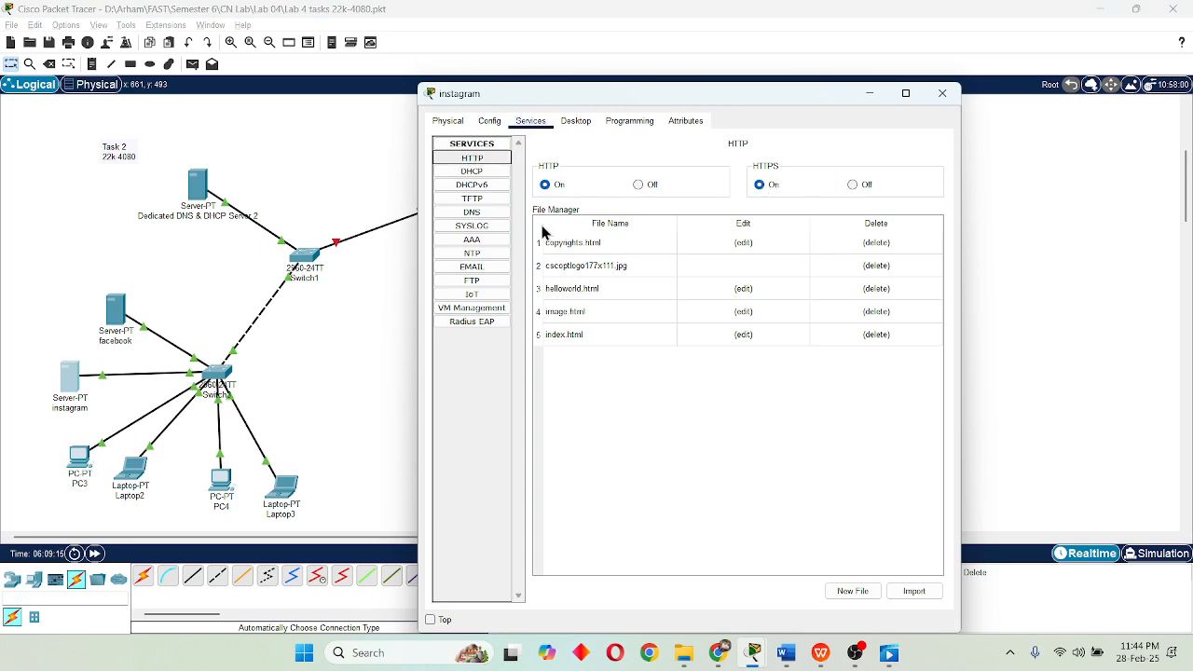
click(741, 334)
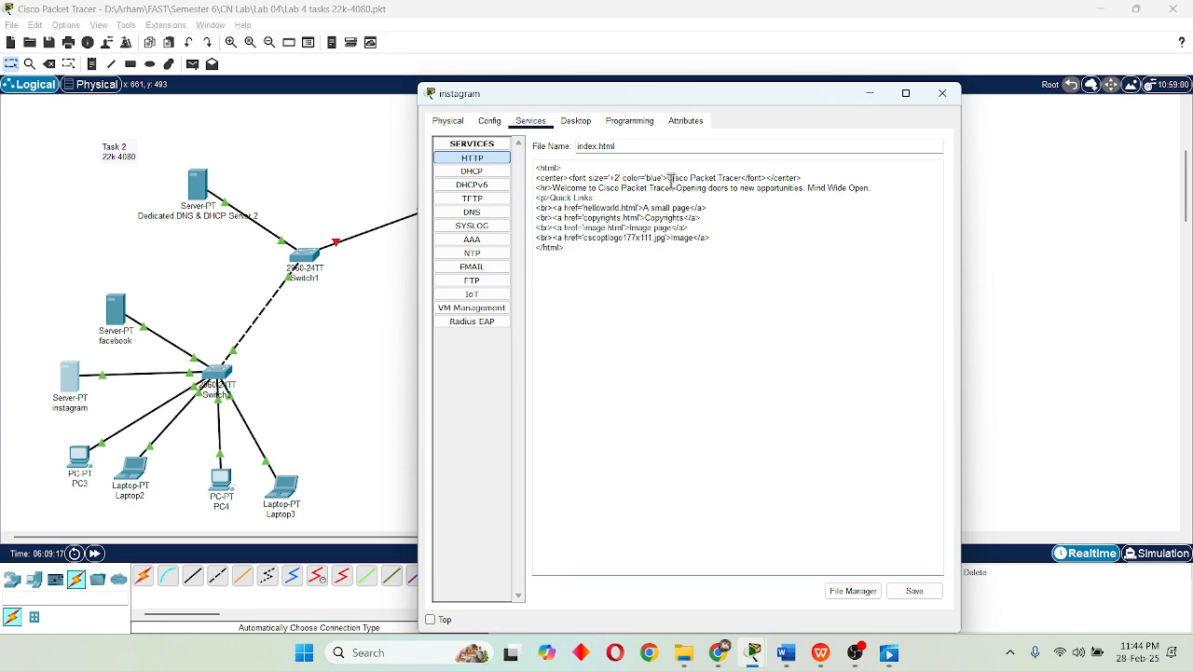
drag(669, 179, 735, 178)
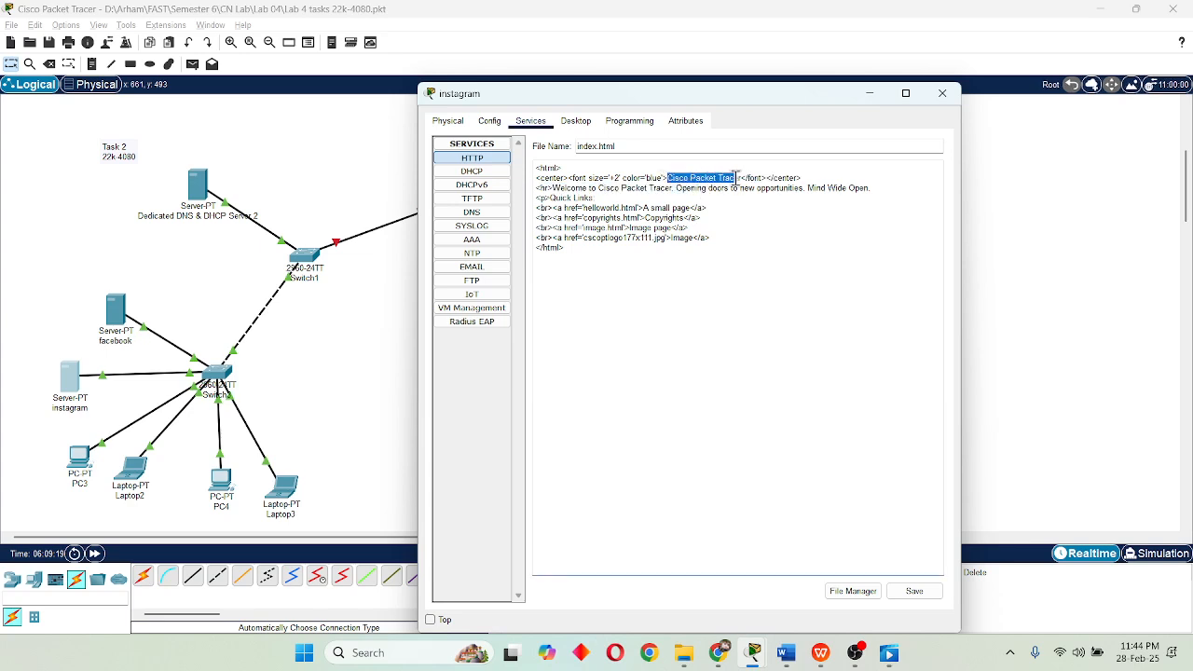
text(Instagram)
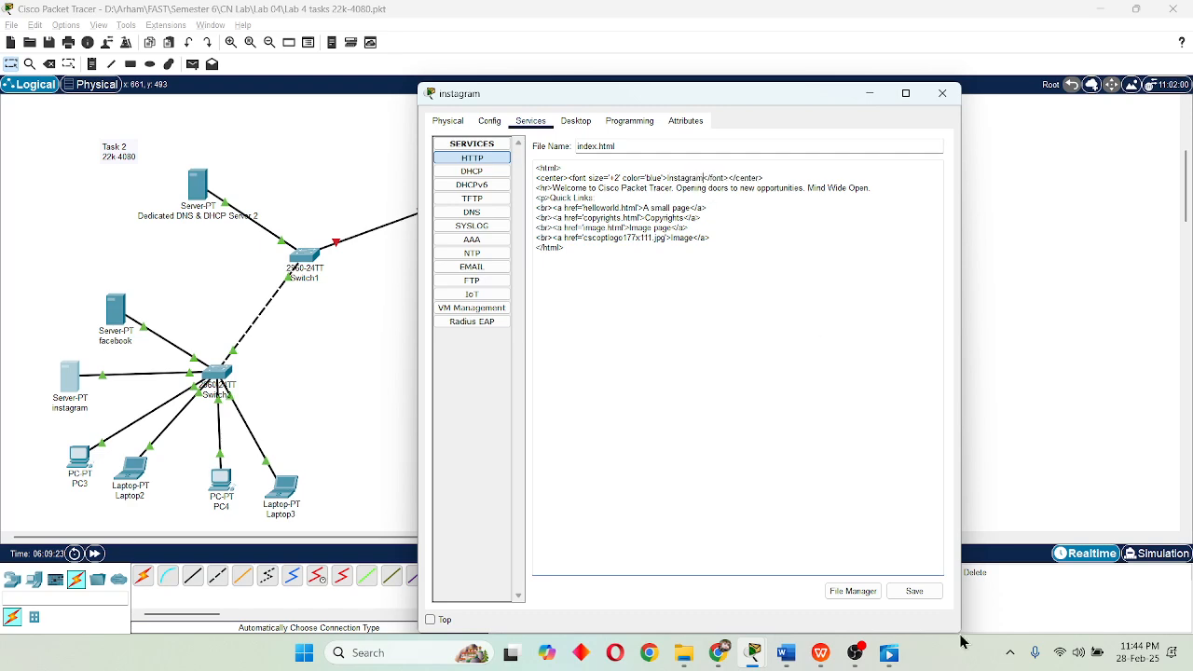
click(922, 593)
click(713, 384)
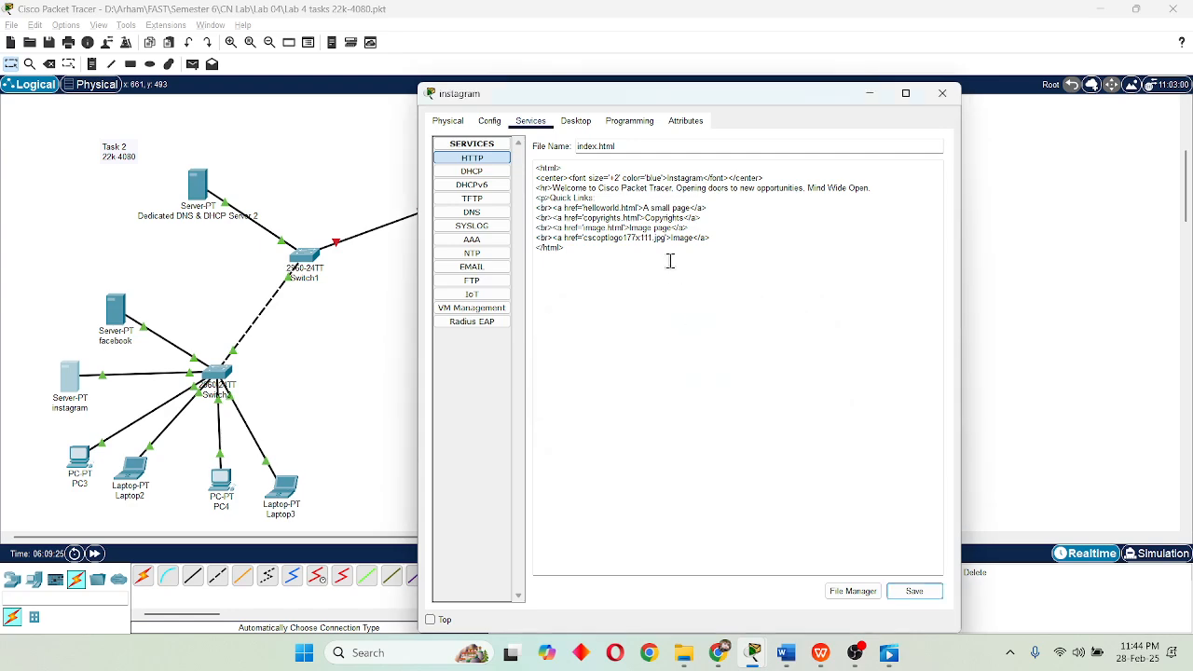
click(941, 95)
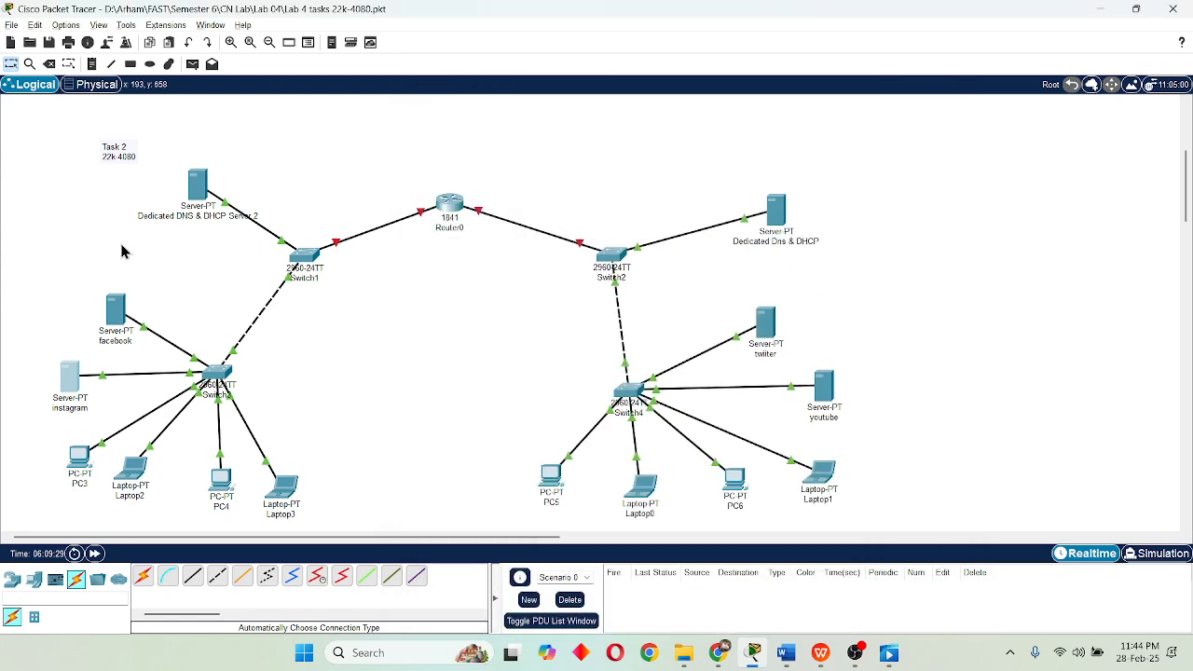
Turn on DHCP on Dedicated DNS & DHCP Server 2 and add pool serverPool1 starting at 192.168.2.4 with a maximum of 4 users.
click(198, 186)
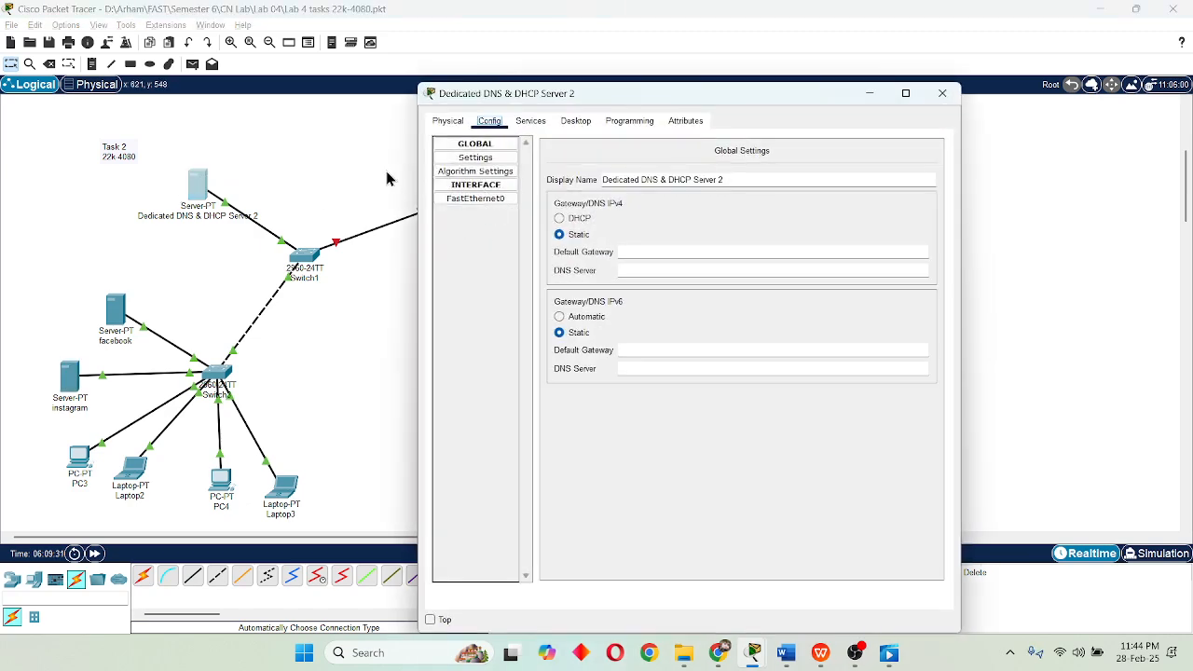
click(531, 125)
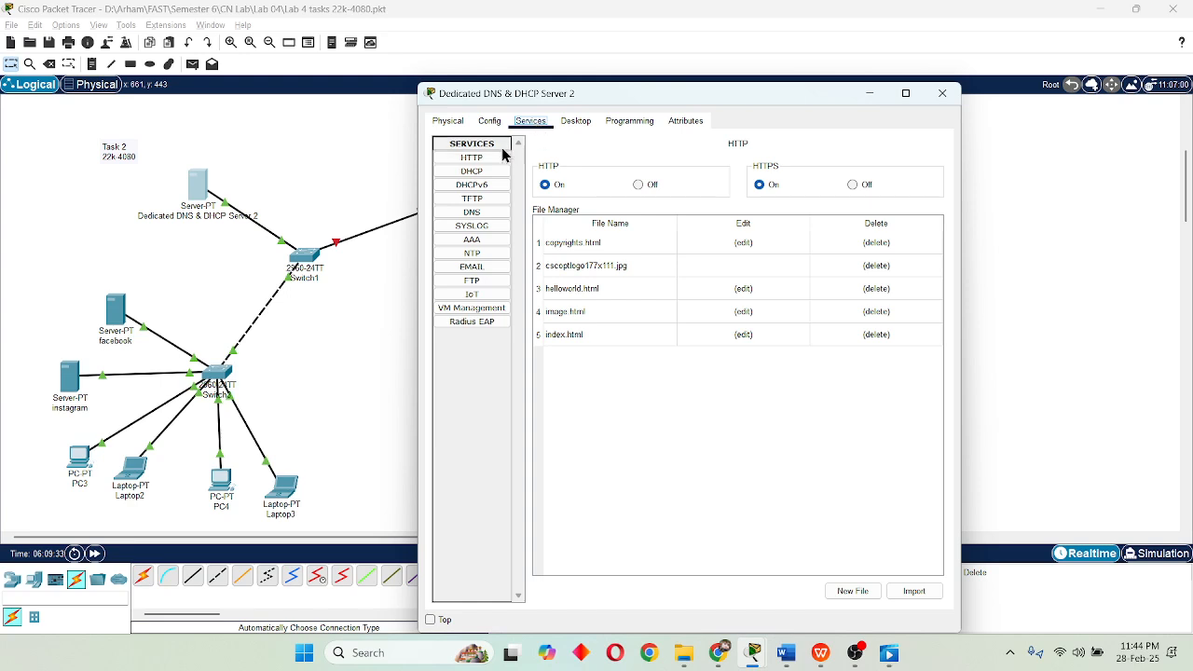
click(486, 180)
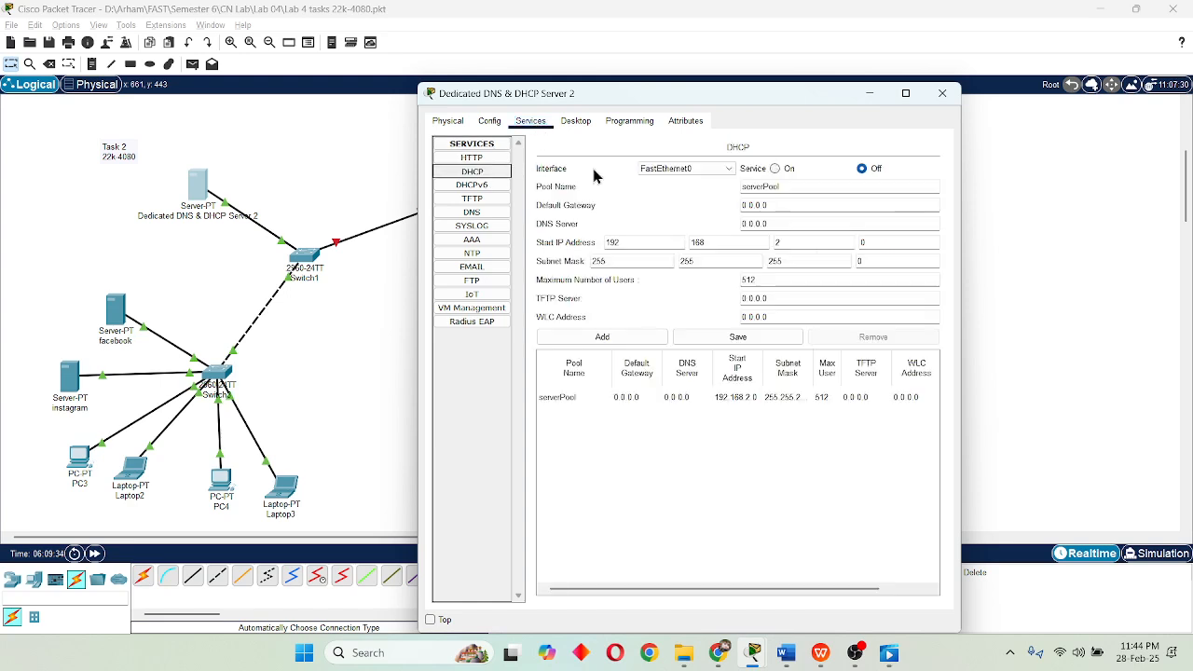
click(782, 168)
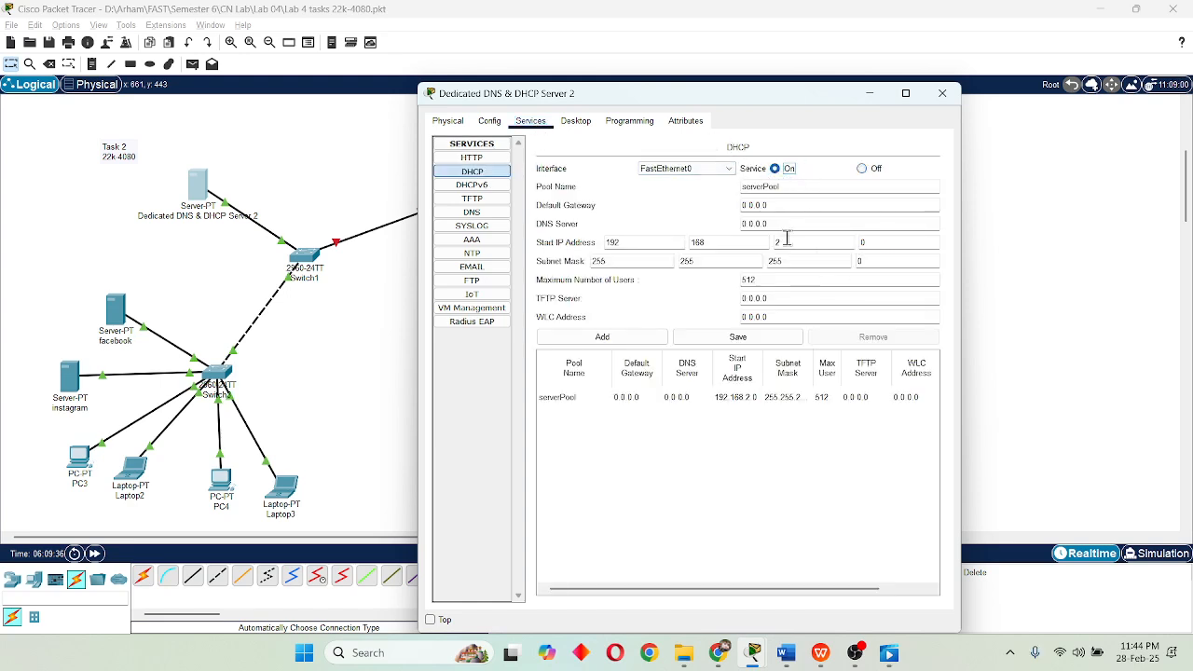
click(807, 190)
text(1)
click(817, 240)
click(885, 242)
text(4)
drag(771, 280, 714, 292)
text(4)
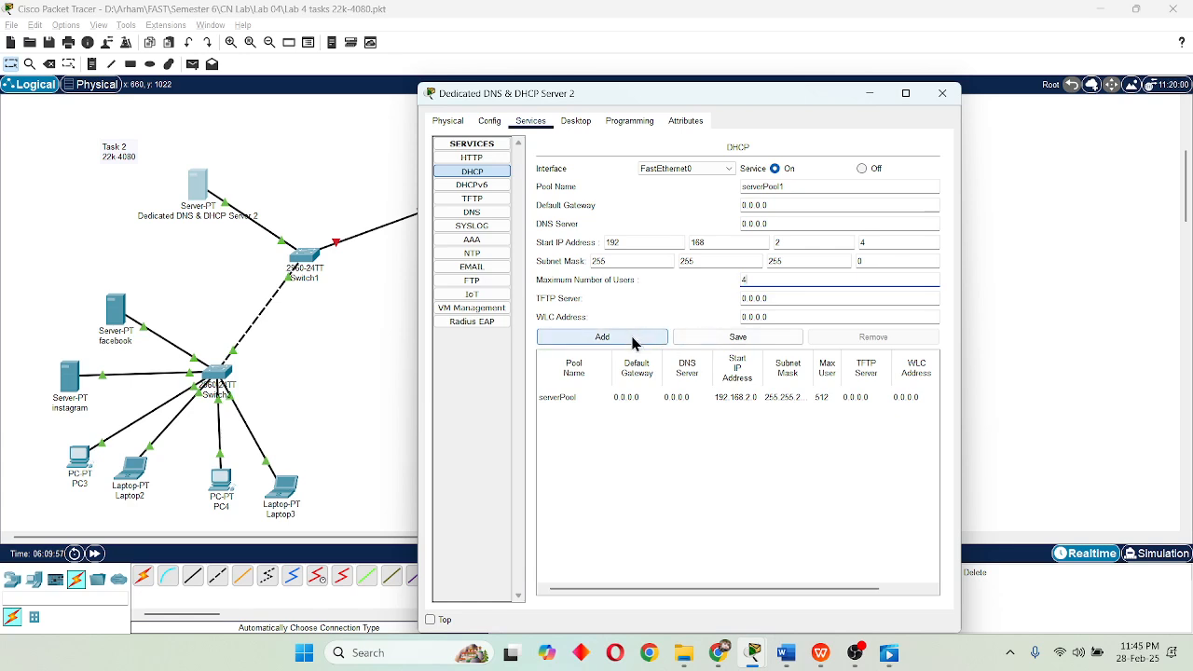
click(652, 341)
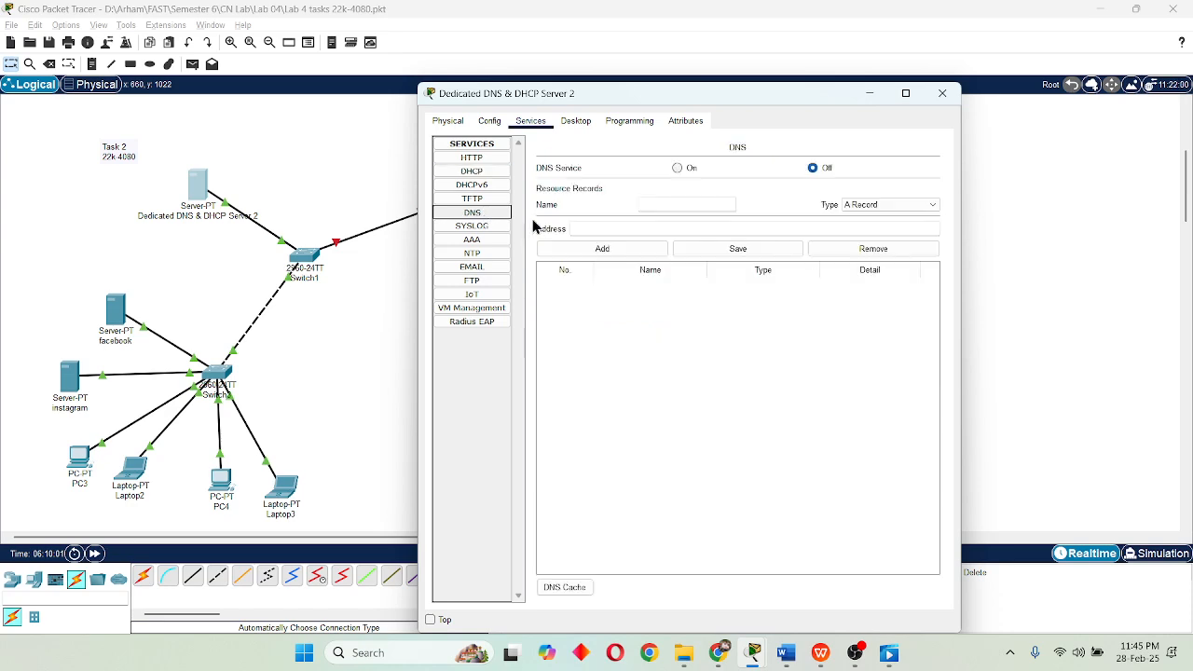
click(472, 212)
click(684, 169)
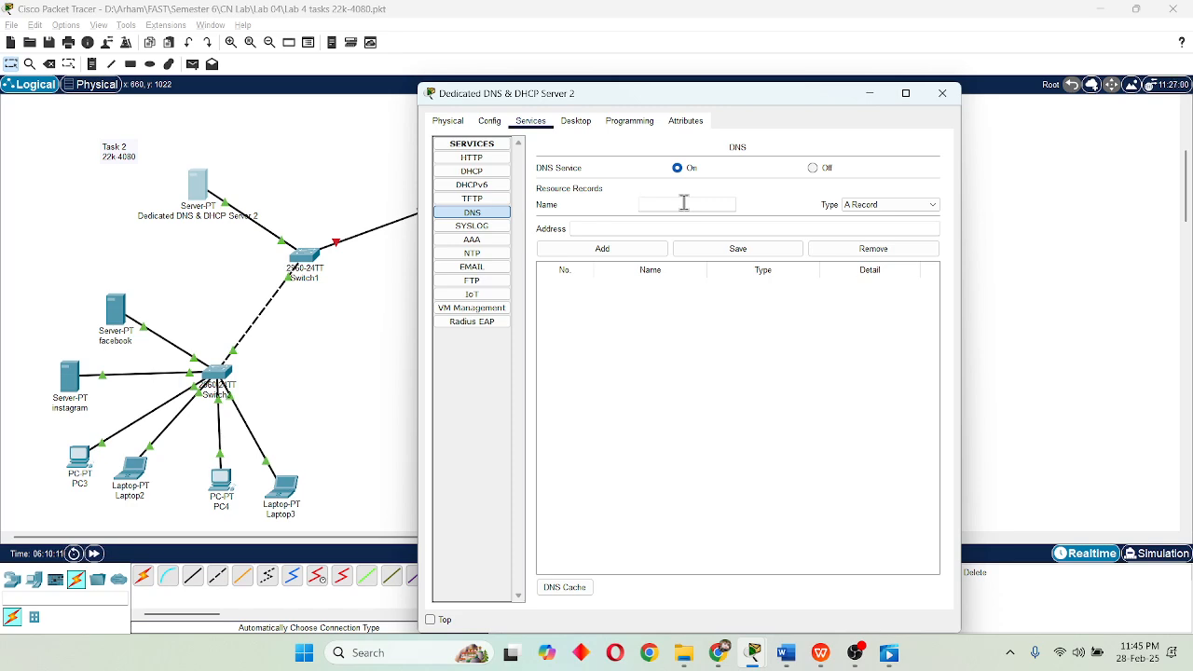
click(684, 203)
text(www.facebook.com)
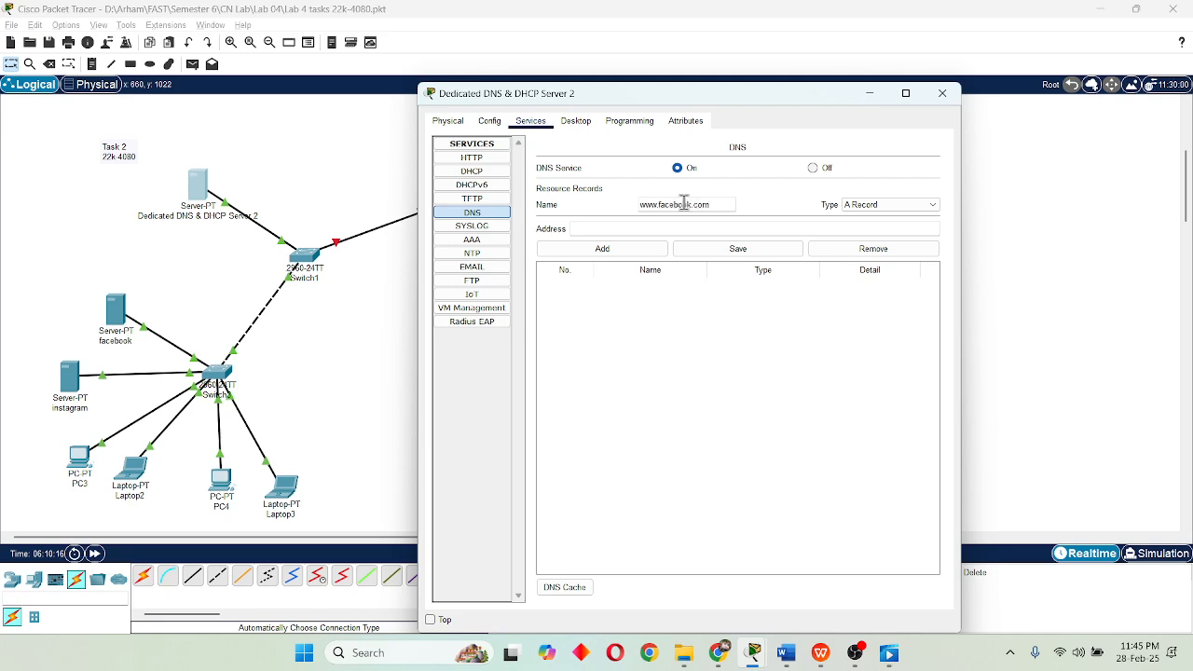
click(108, 326)
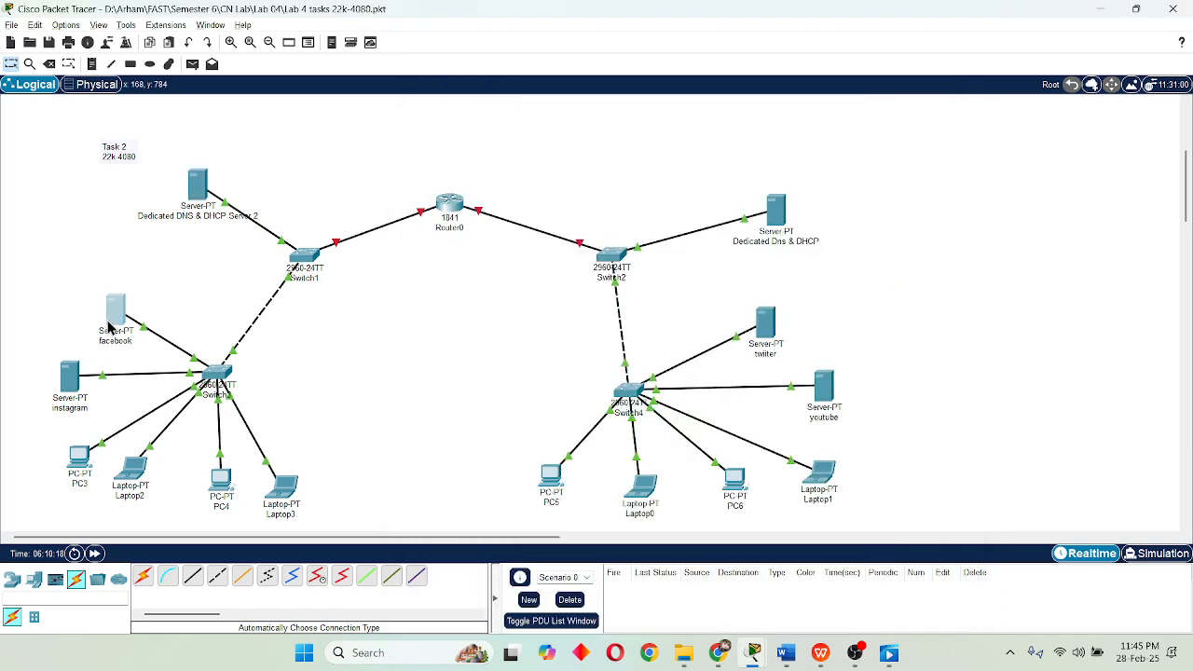
click(488, 122)
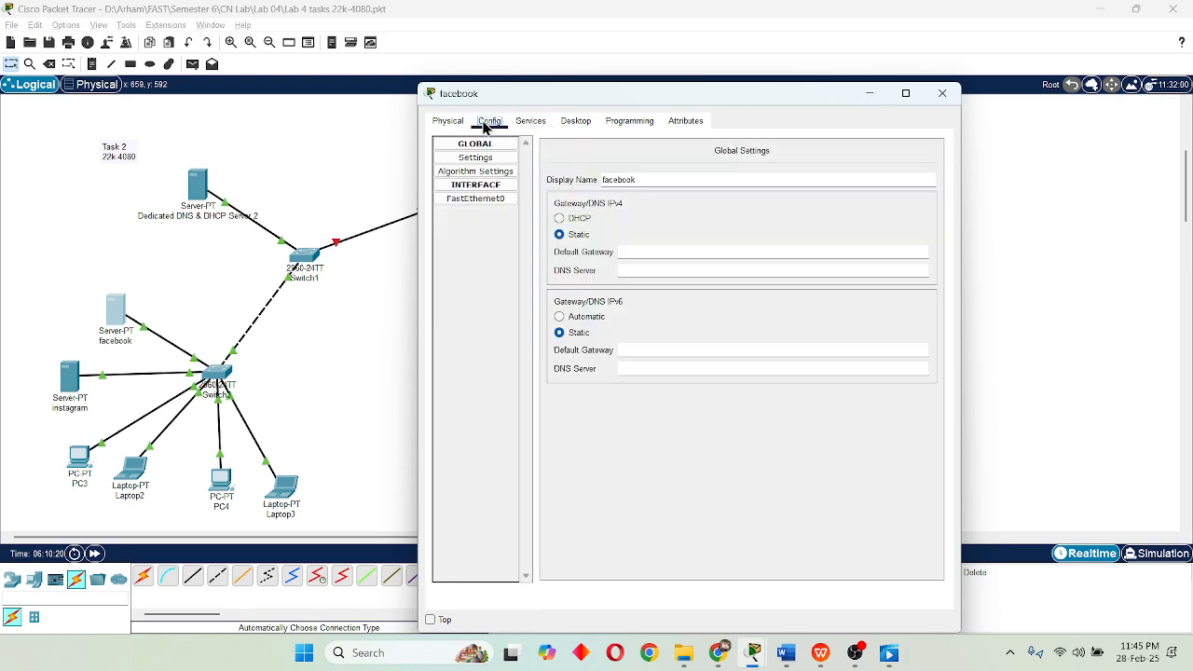
click(479, 200)
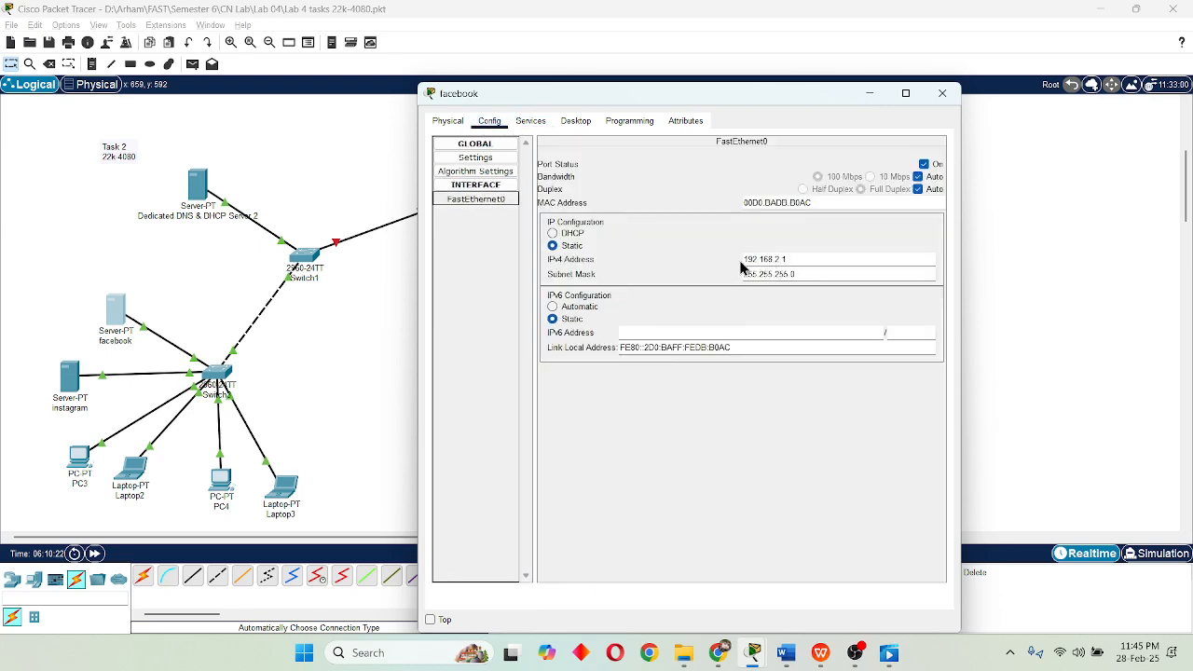
click(888, 652)
mouse_move(757, 642)
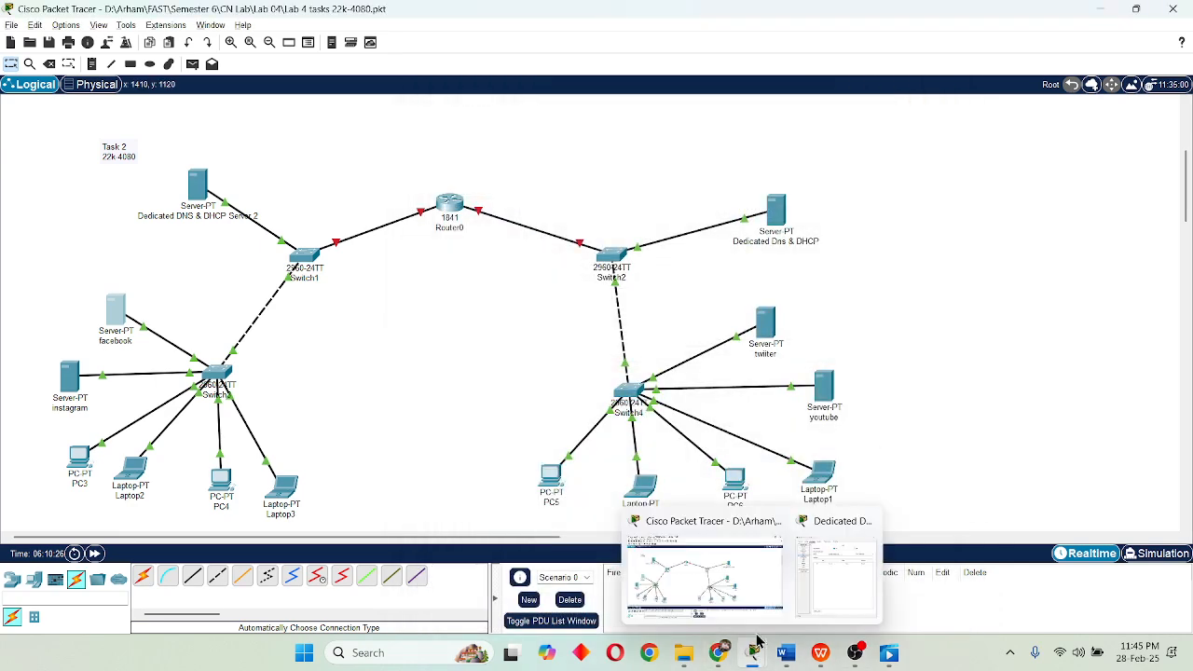
click(838, 571)
click(628, 228)
text(192.168.2.1)
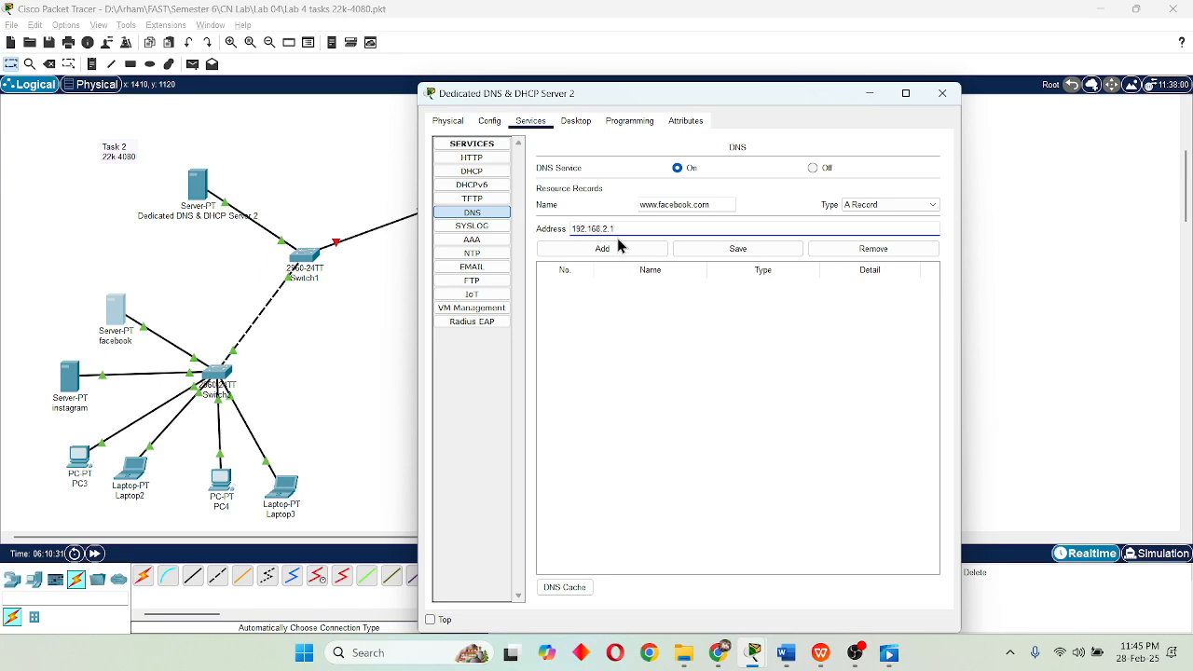
click(617, 246)
click(688, 205)
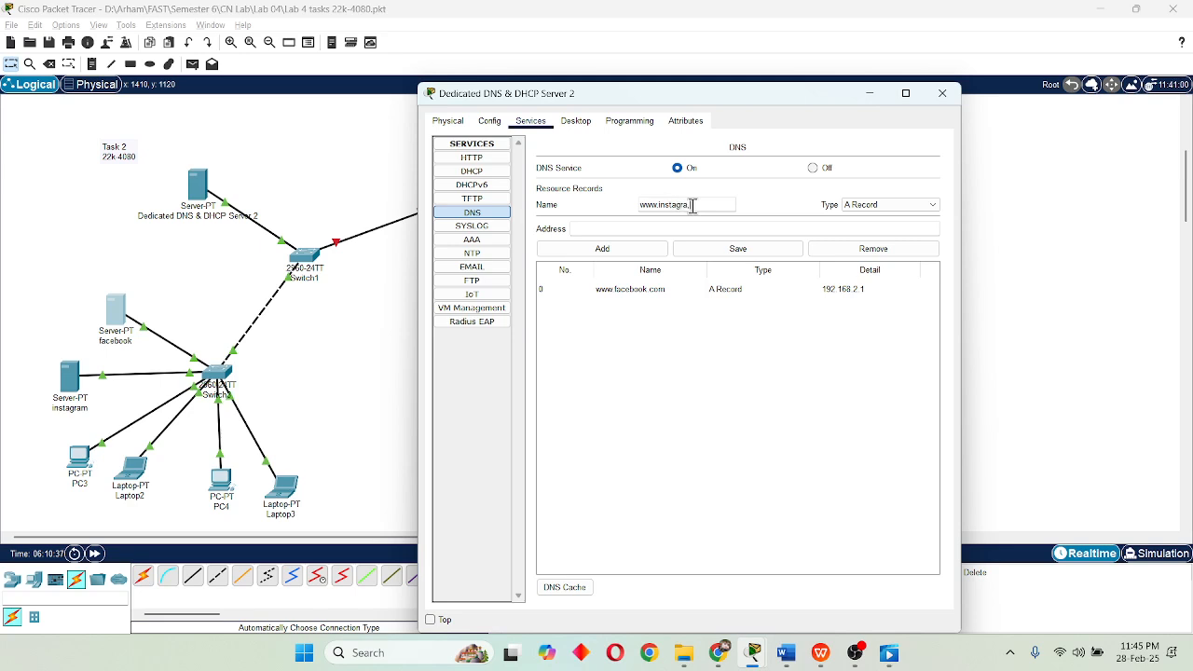
text(www.instagram.com)
key(Tab)
click(674, 228)
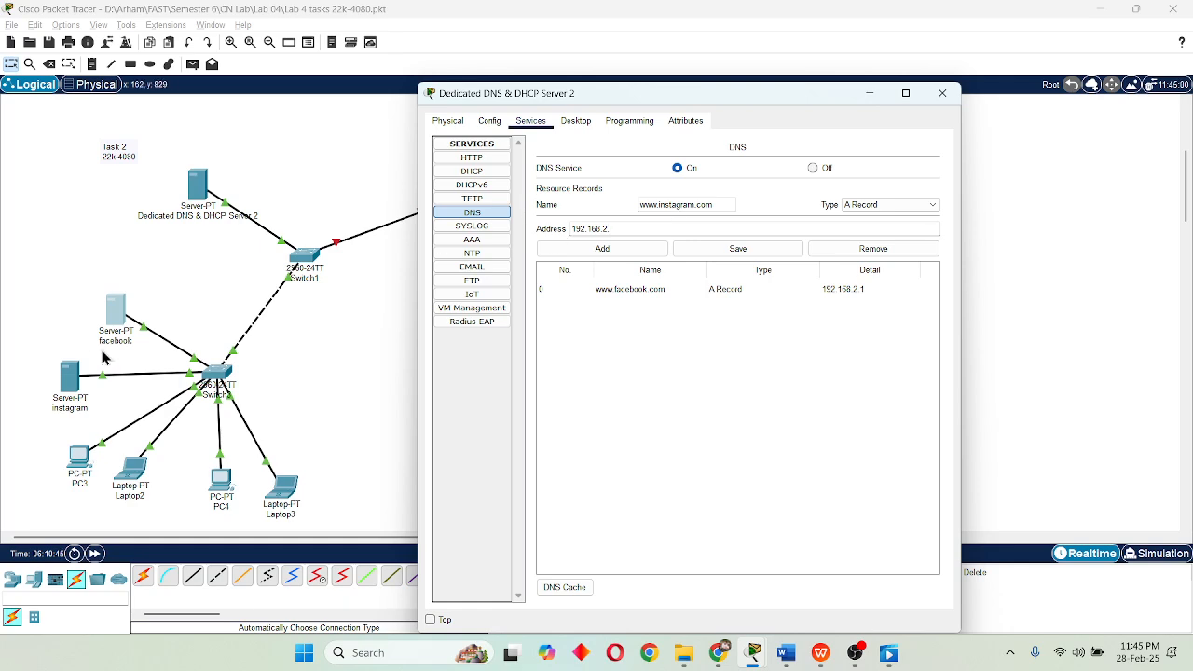
click(70, 376)
click(489, 163)
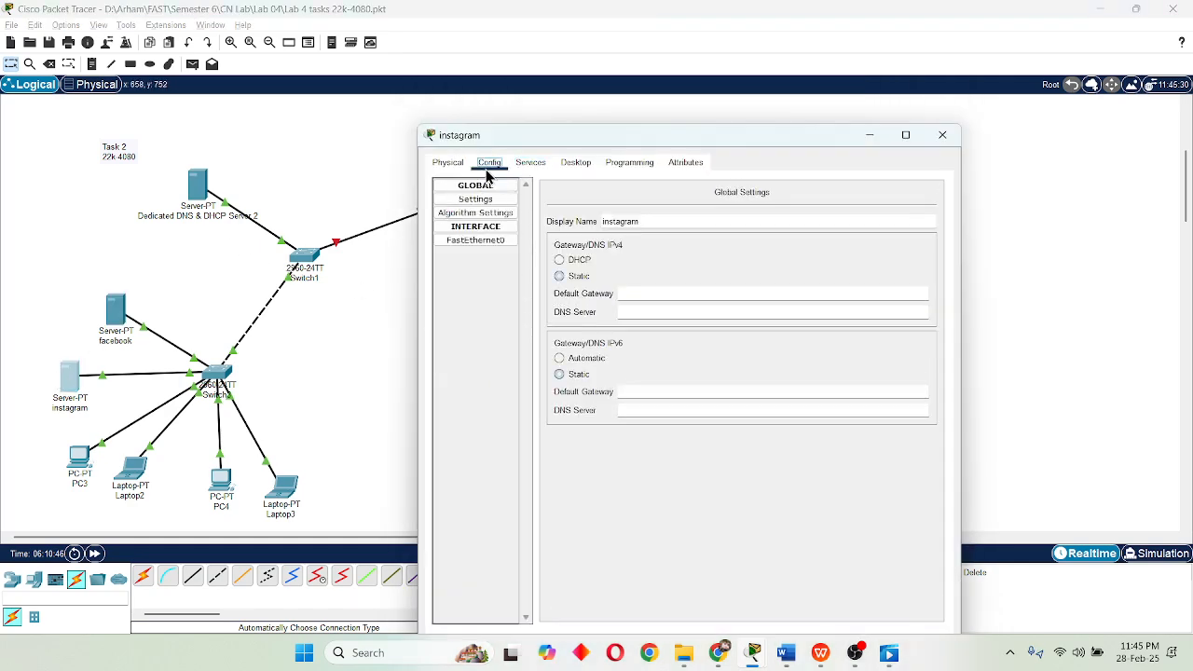
click(477, 239)
click(941, 135)
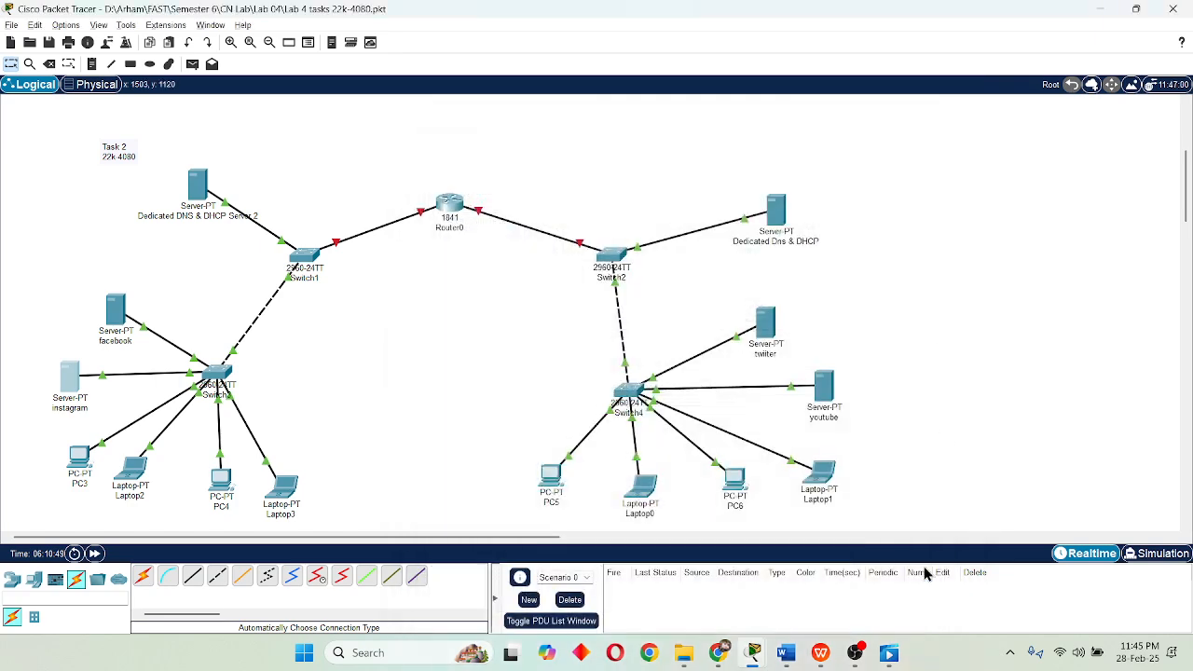
mouse_move(759, 657)
click(836, 568)
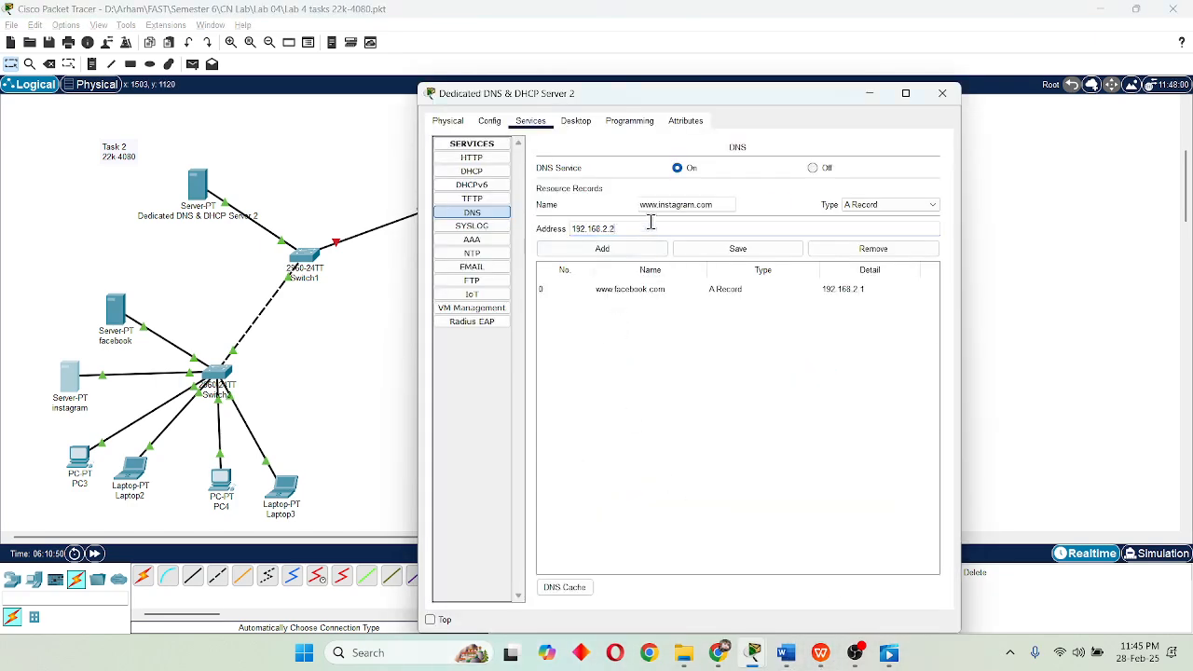
click(633, 249)
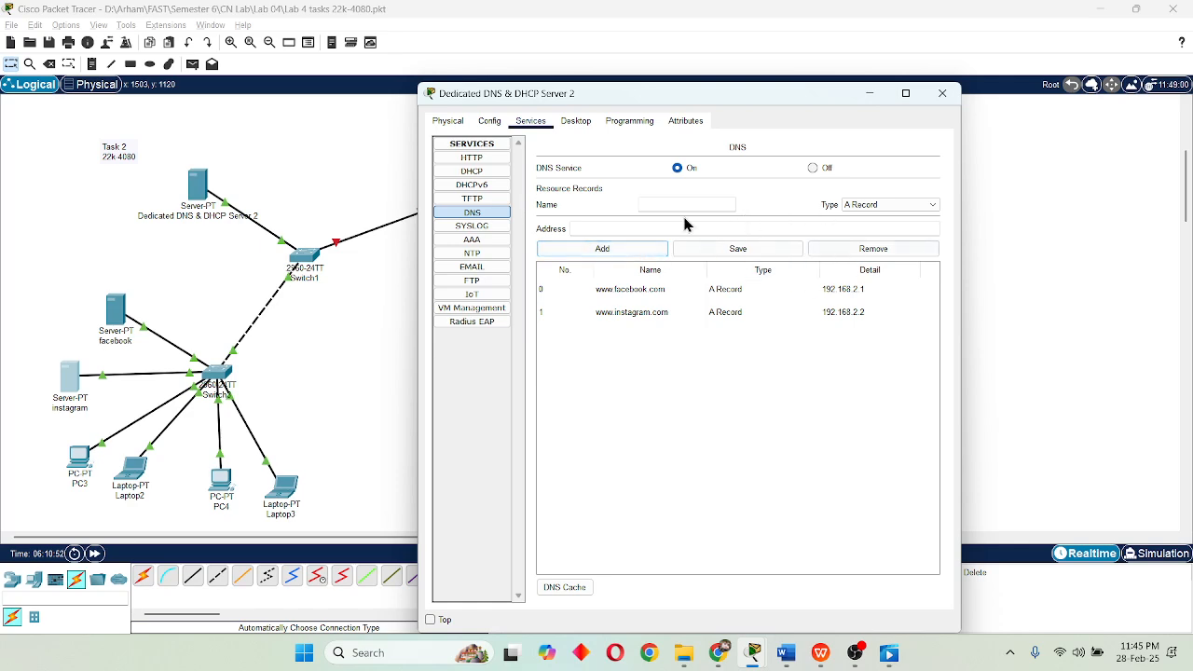
click(941, 94)
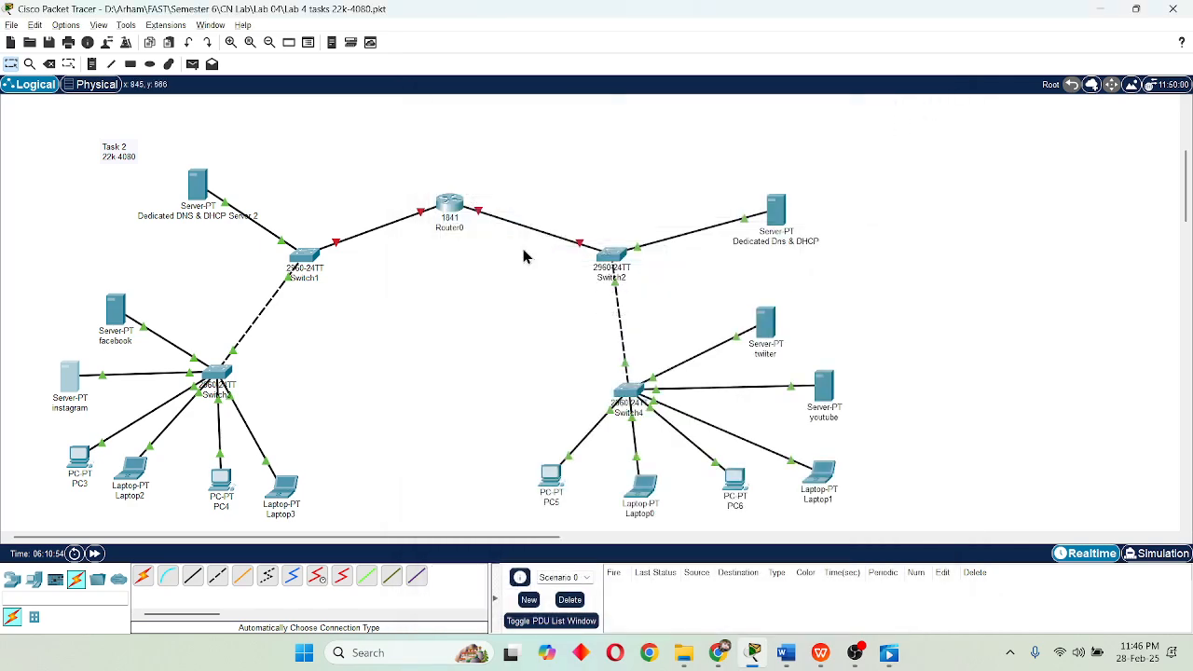
Set the IPv4 DNS server of Dedicated DNS & DHCP Server 2 to 192.168.2.1, close its window and save the file.
click(202, 186)
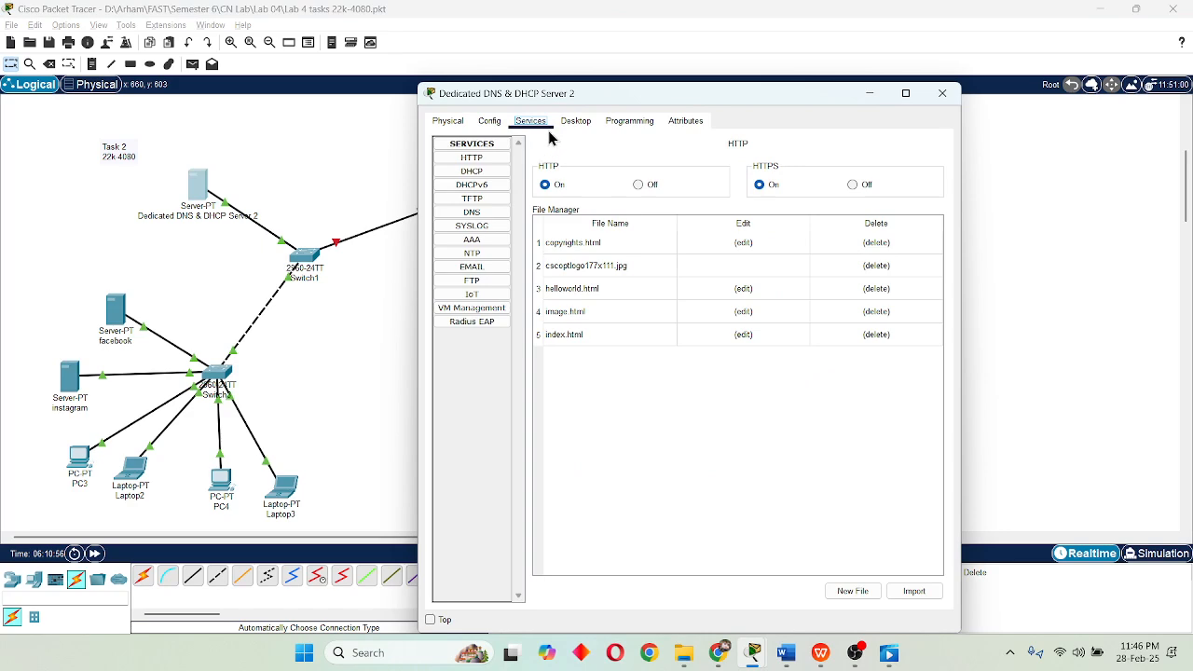
click(491, 123)
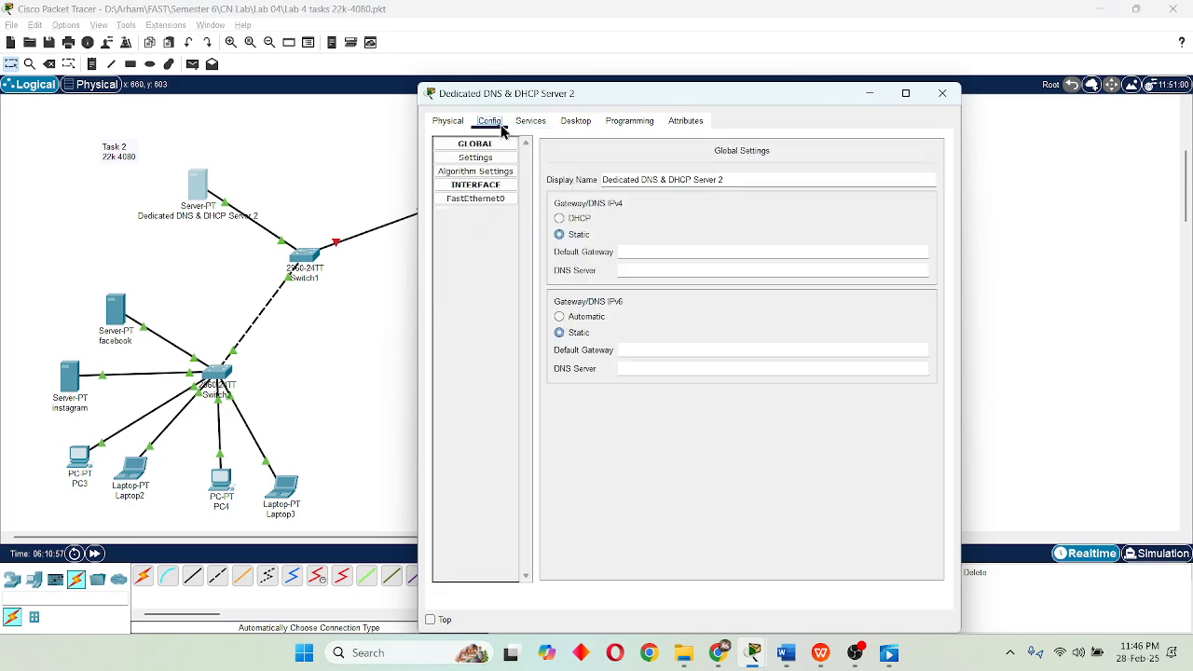
click(629, 271)
text(192.168.2.1)
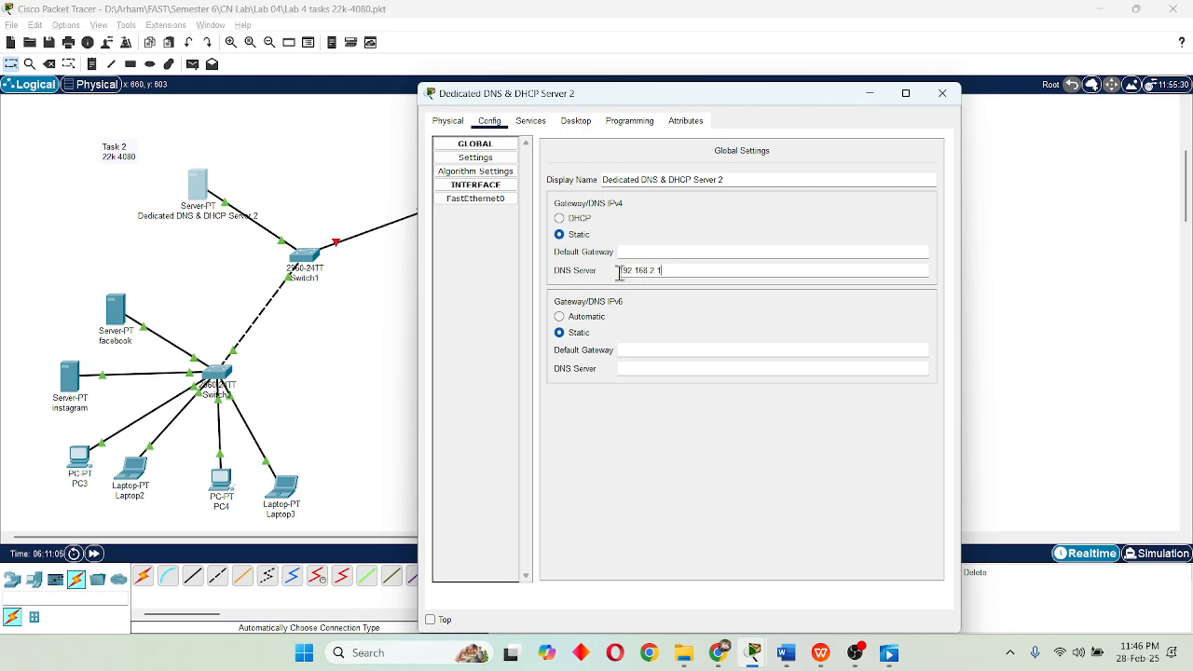
double_click(681, 273)
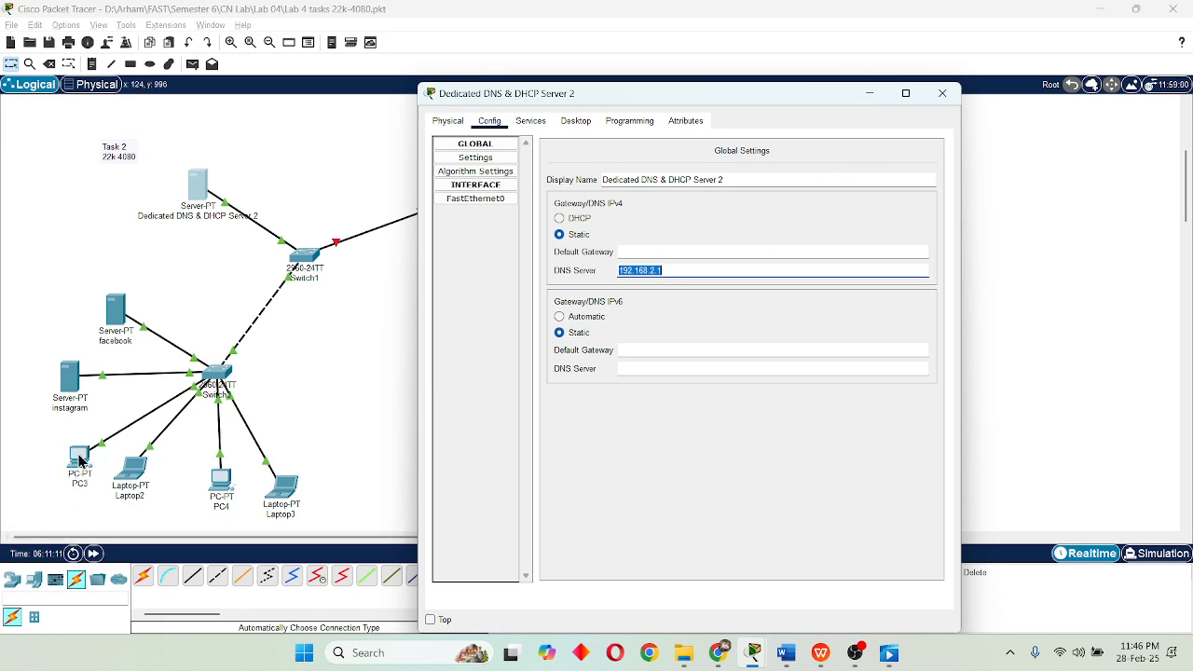
click(942, 93)
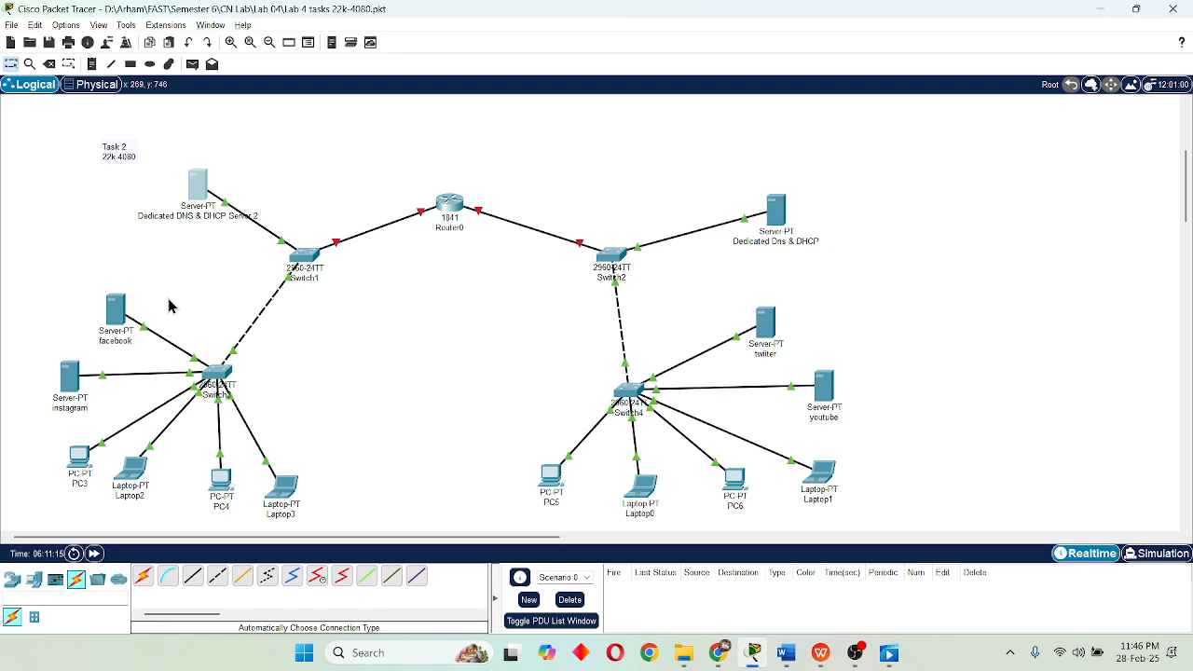
key(ctrl+s)
click(83, 466)
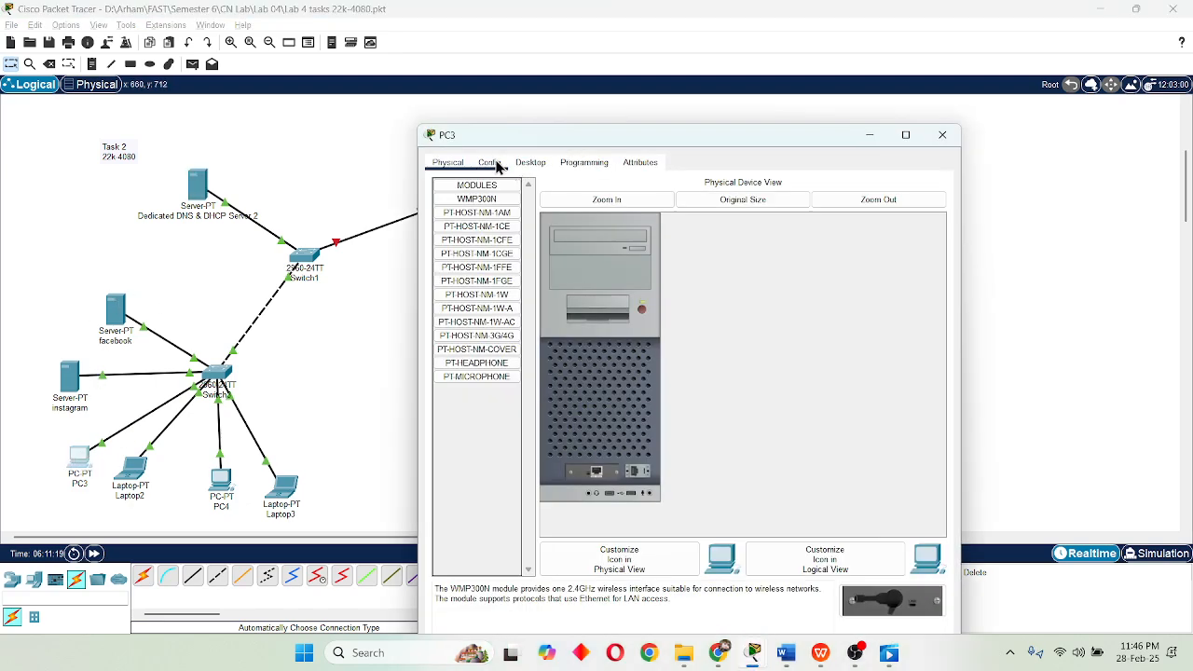
click(496, 164)
drag(582, 141, 461, 56)
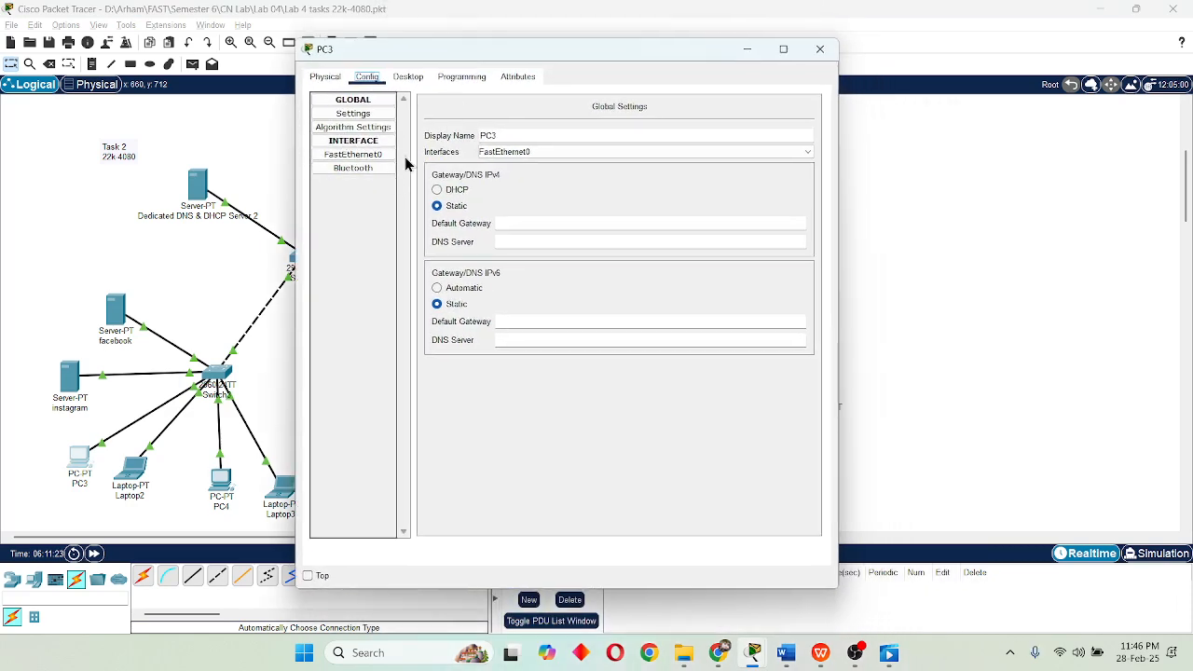
click(407, 76)
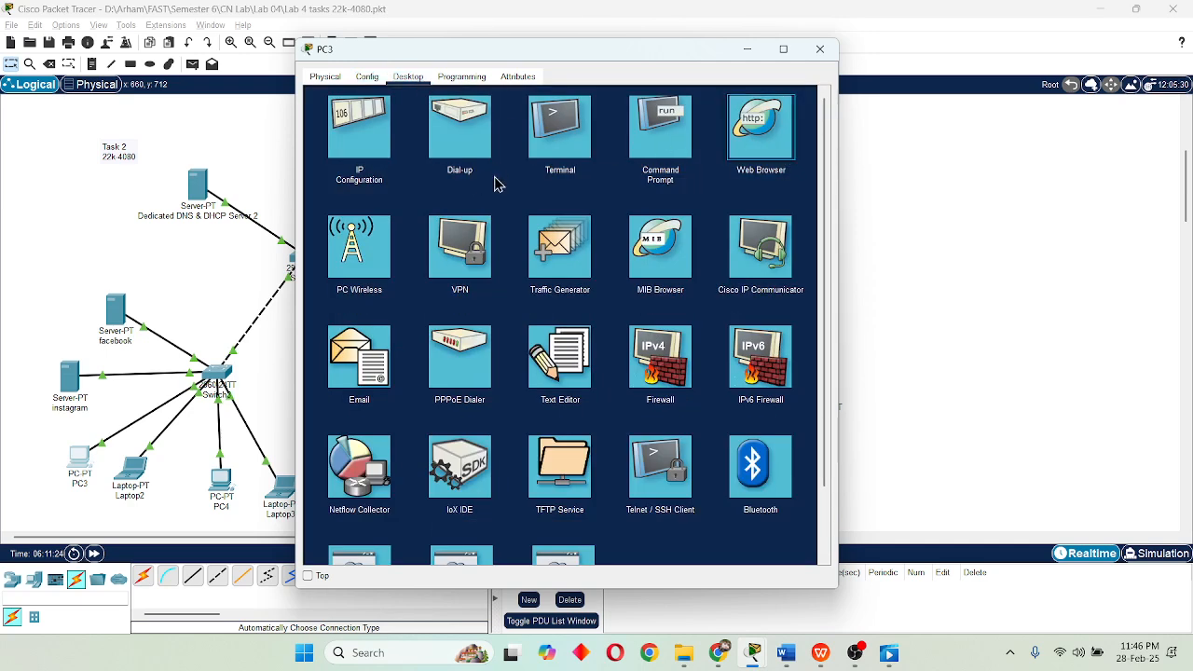
click(771, 145)
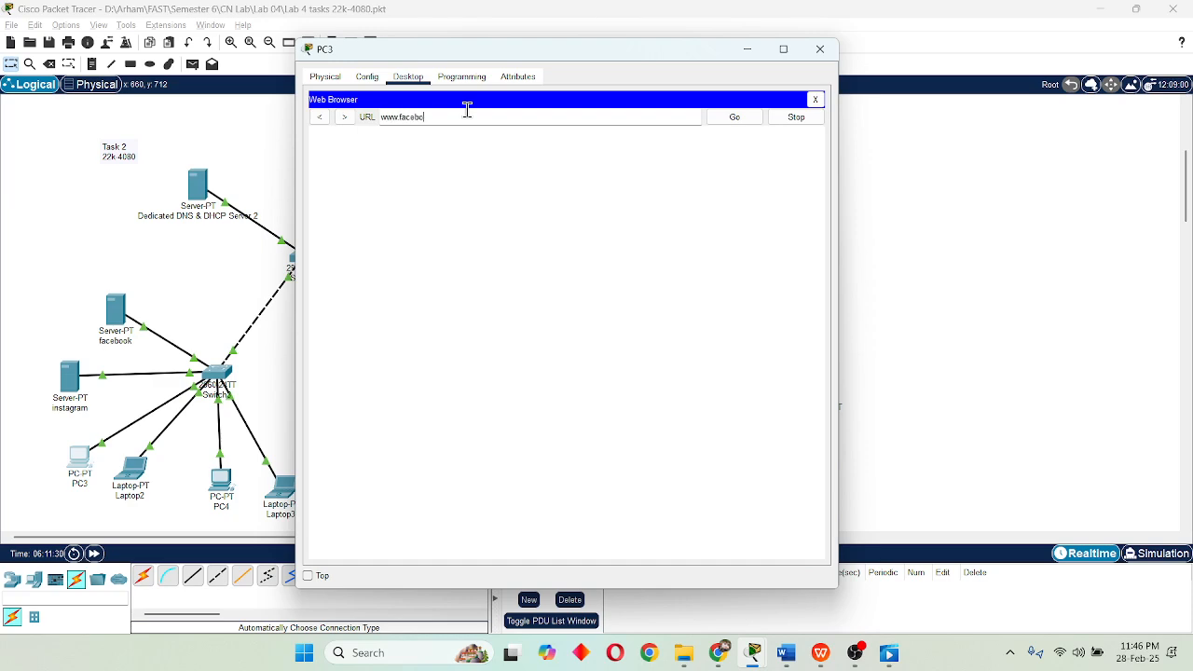
key(Return)
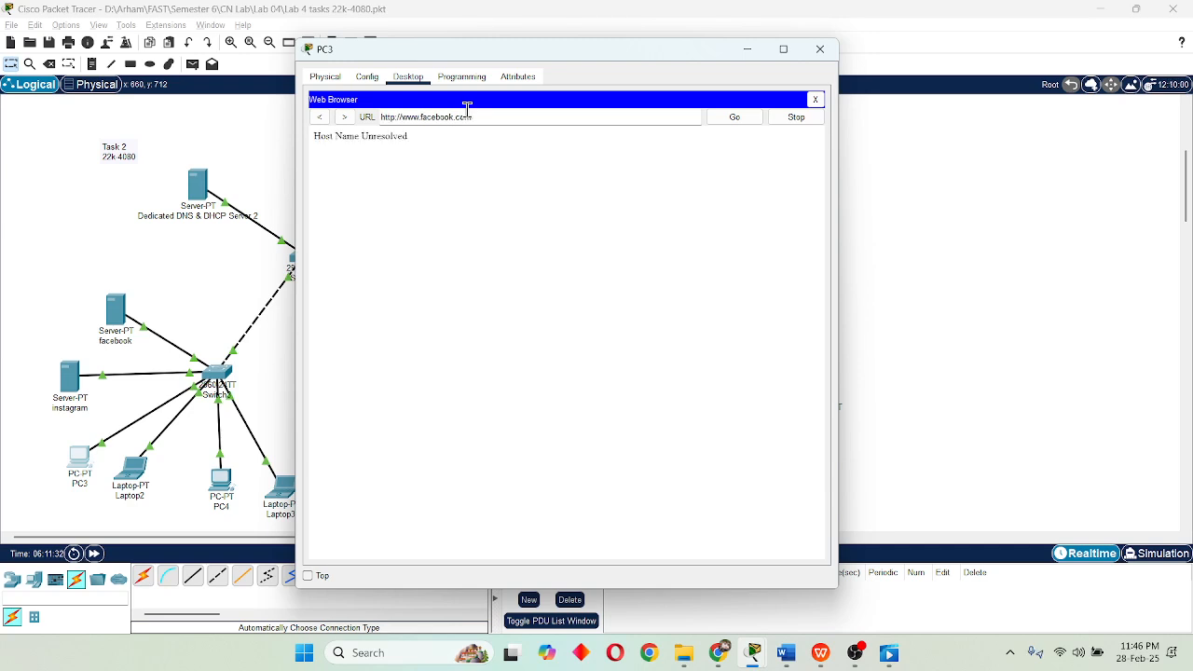
Switch PC3's FastEthernet0 to DHCP addressing, check its gateway and DNS settings, and close its window.
click(334, 78)
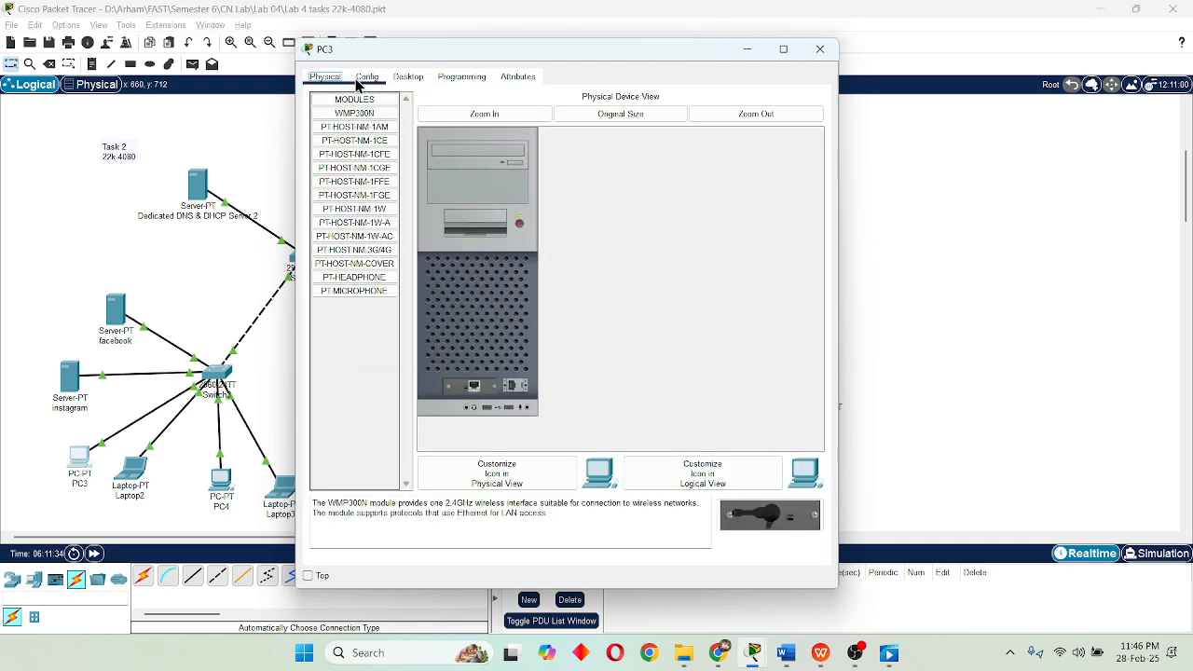
click(362, 81)
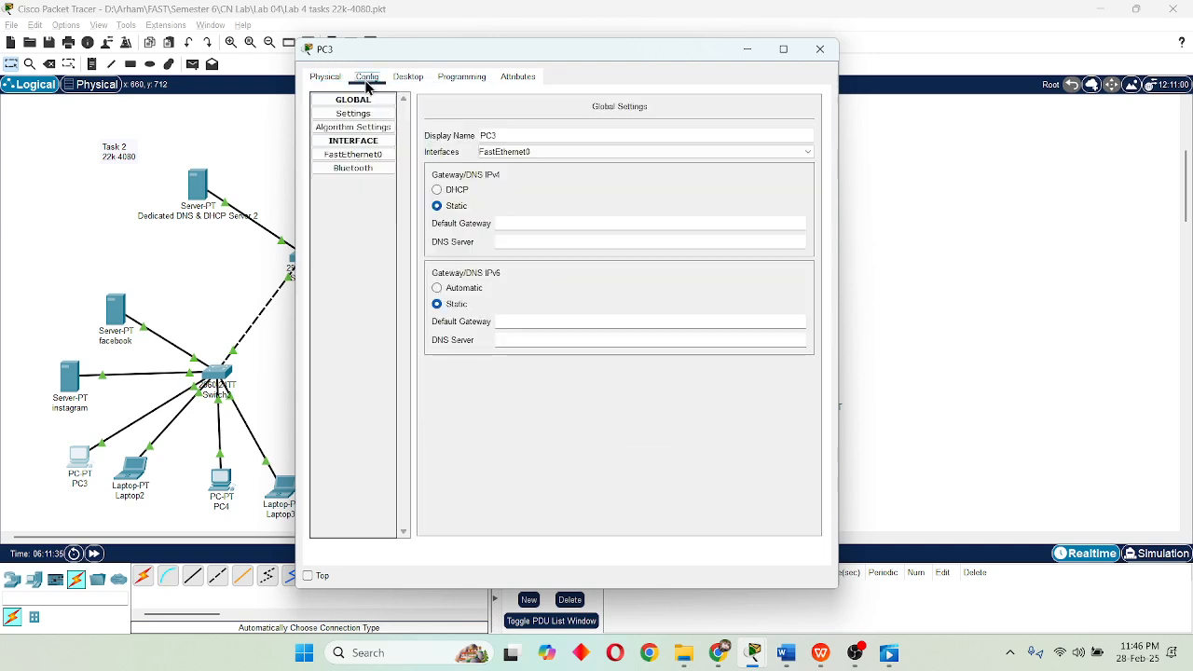
click(373, 155)
click(455, 190)
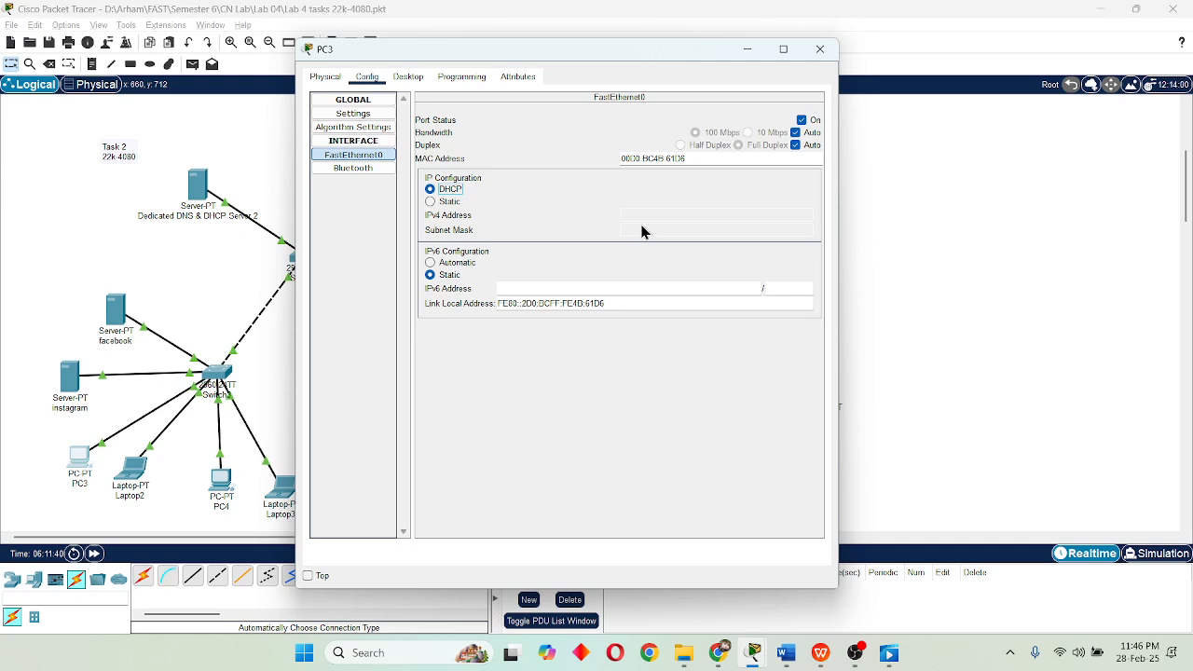
click(376, 114)
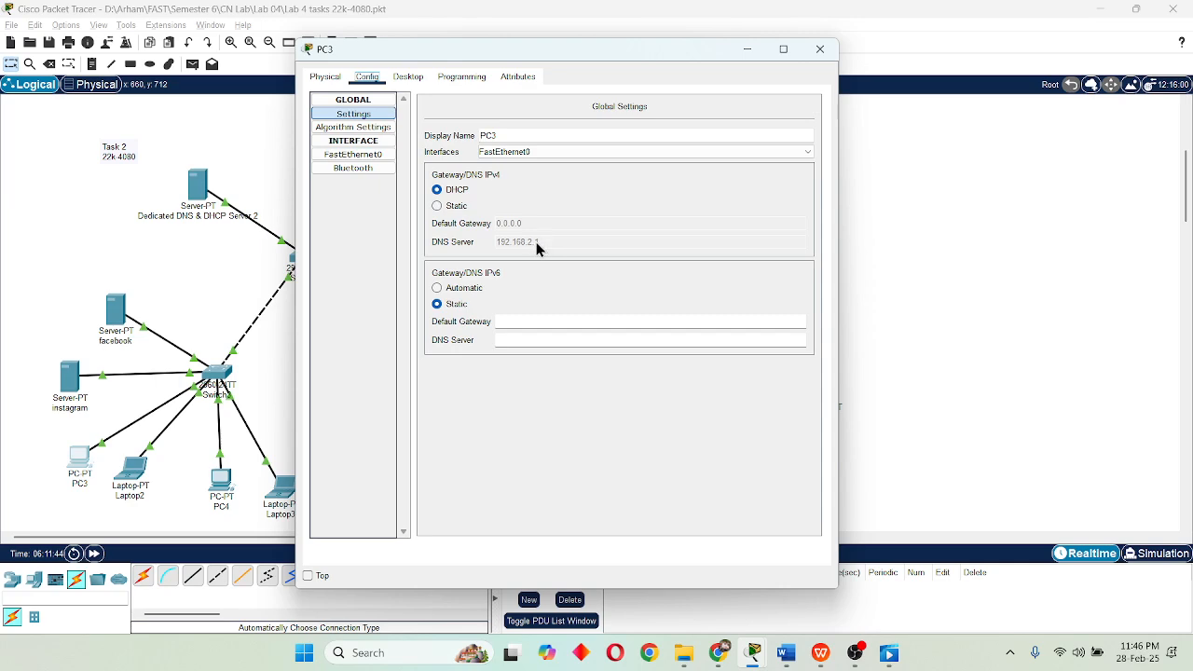
click(817, 49)
Switch Laptop2's FastEthernet0 IP configuration to DHCP and close its window.
click(132, 469)
click(486, 122)
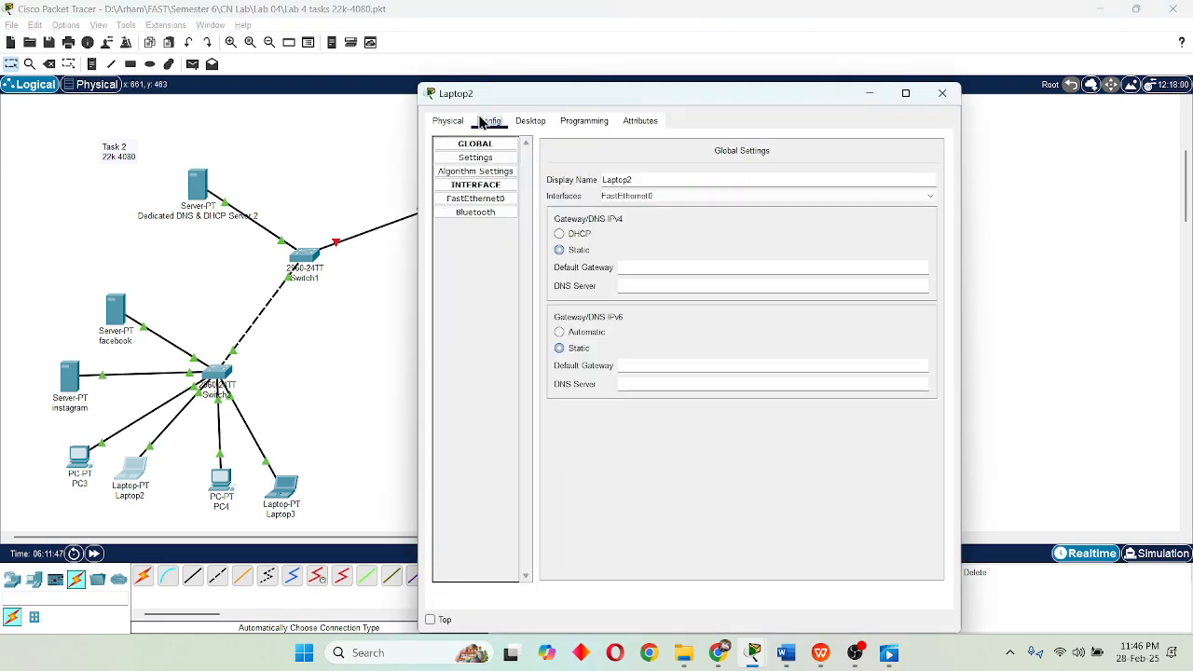
click(475, 198)
click(570, 233)
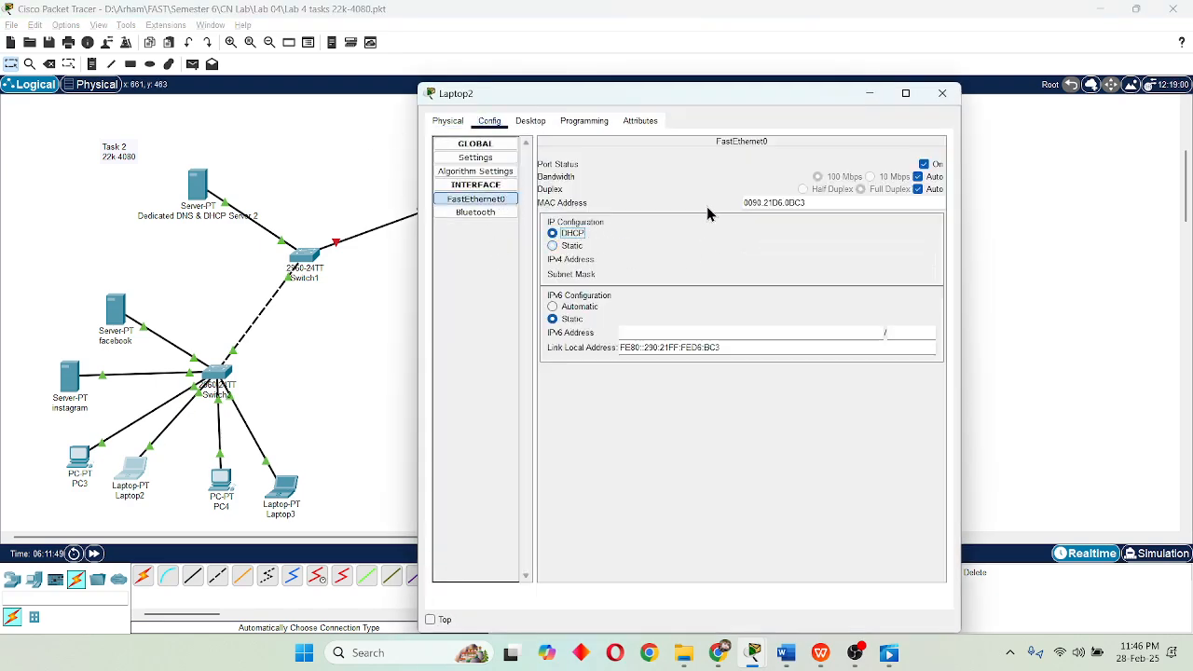
click(942, 93)
Switch PC4's FastEthernet0 IP configuration to DHCP and close its window.
click(220, 480)
click(489, 121)
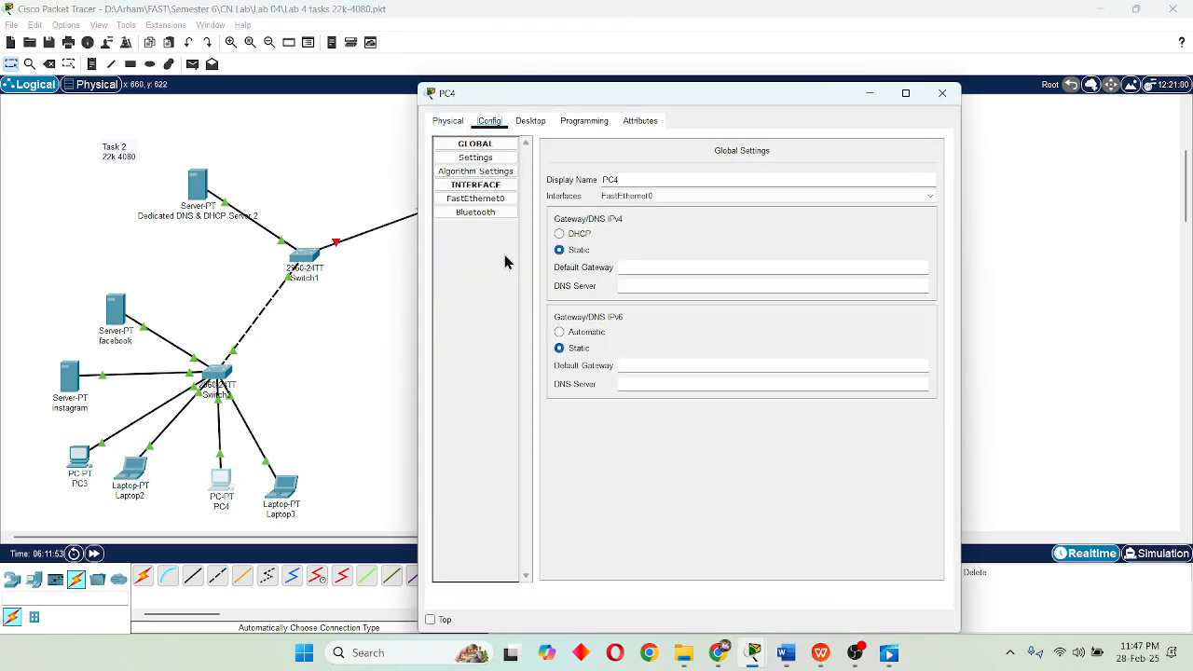
click(494, 198)
click(575, 234)
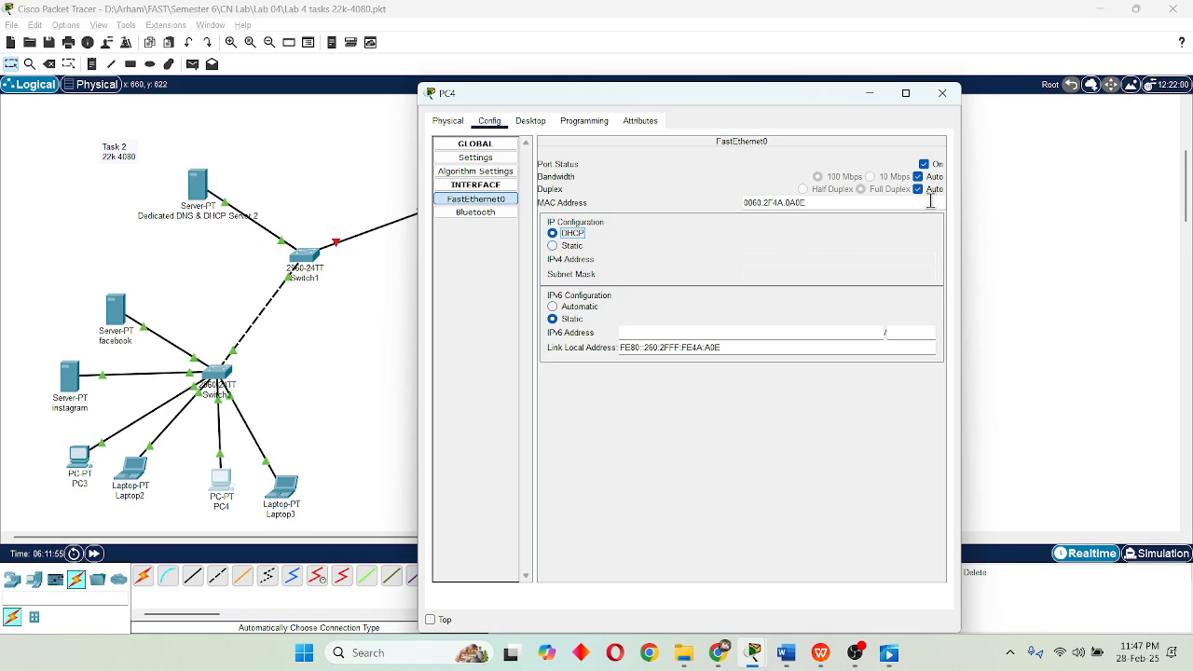
click(941, 94)
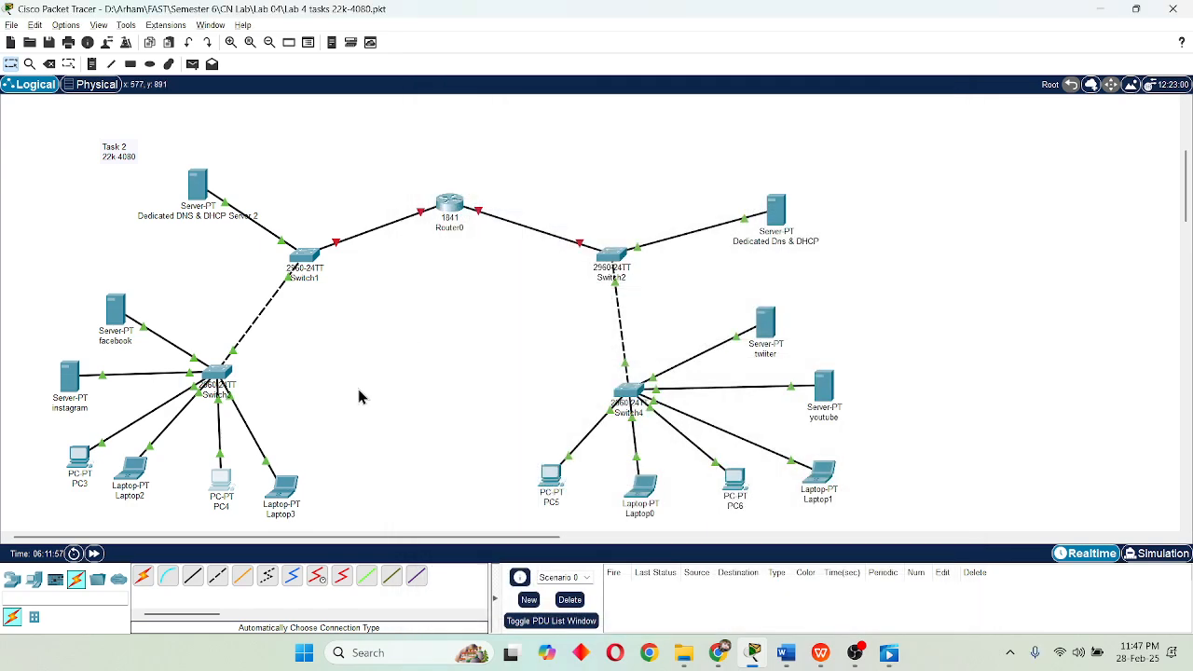
Switch Laptop3's FastEthernet0 IP configuration to DHCP.
click(273, 510)
click(489, 121)
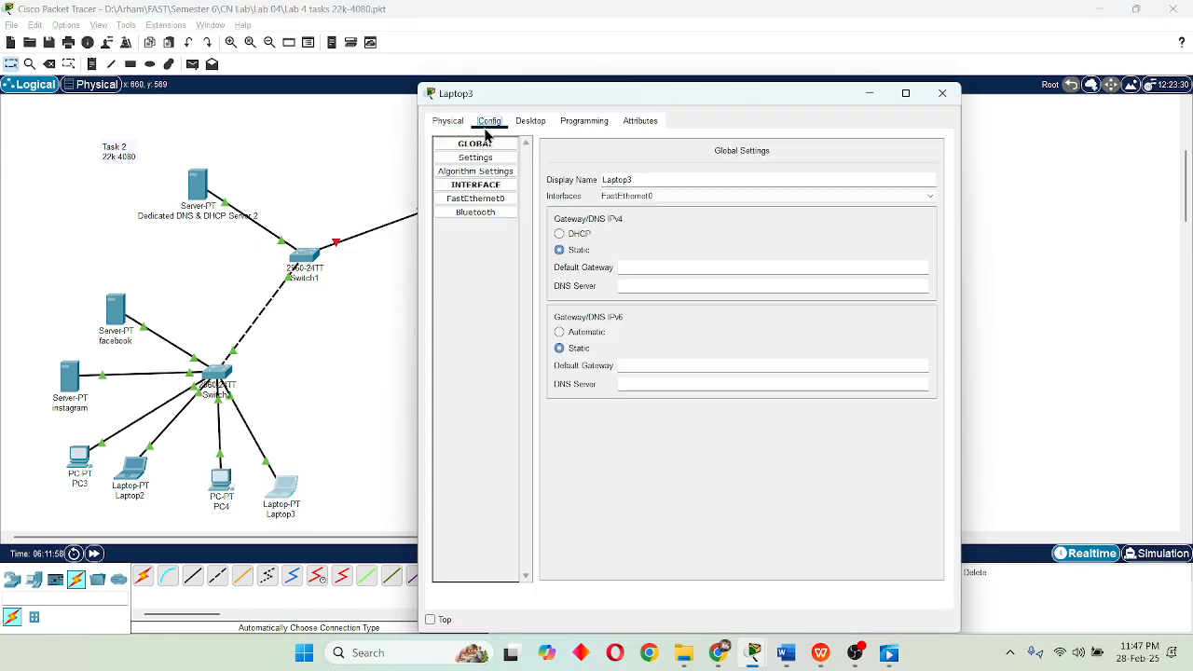
click(475, 199)
click(576, 234)
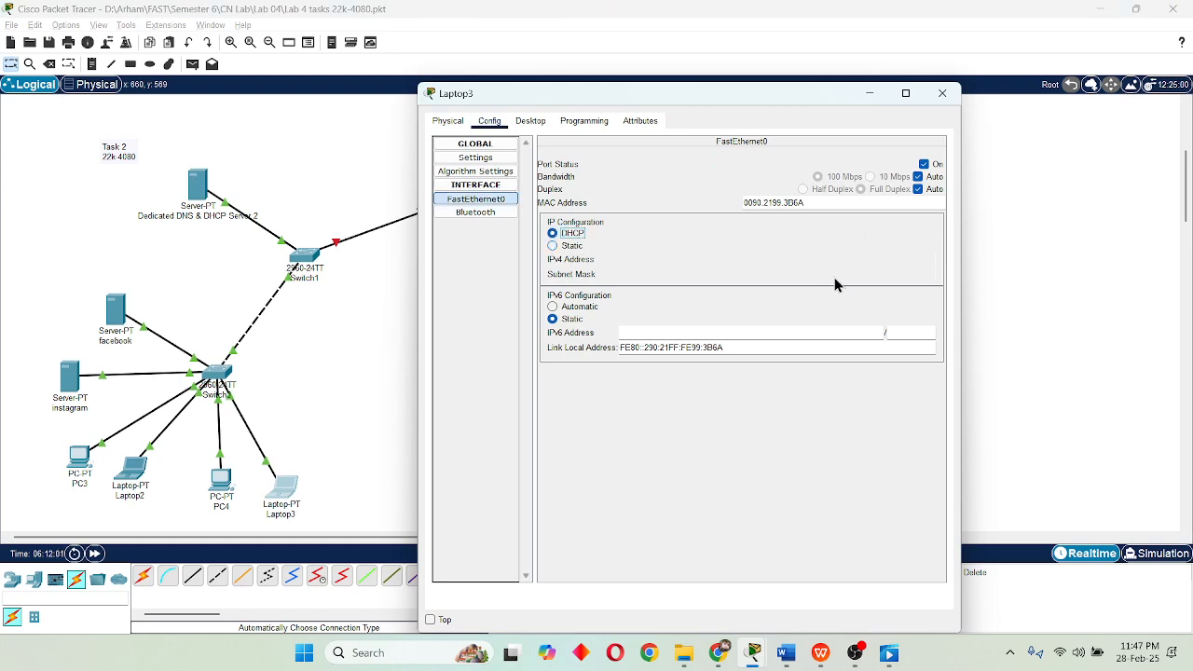
click(942, 93)
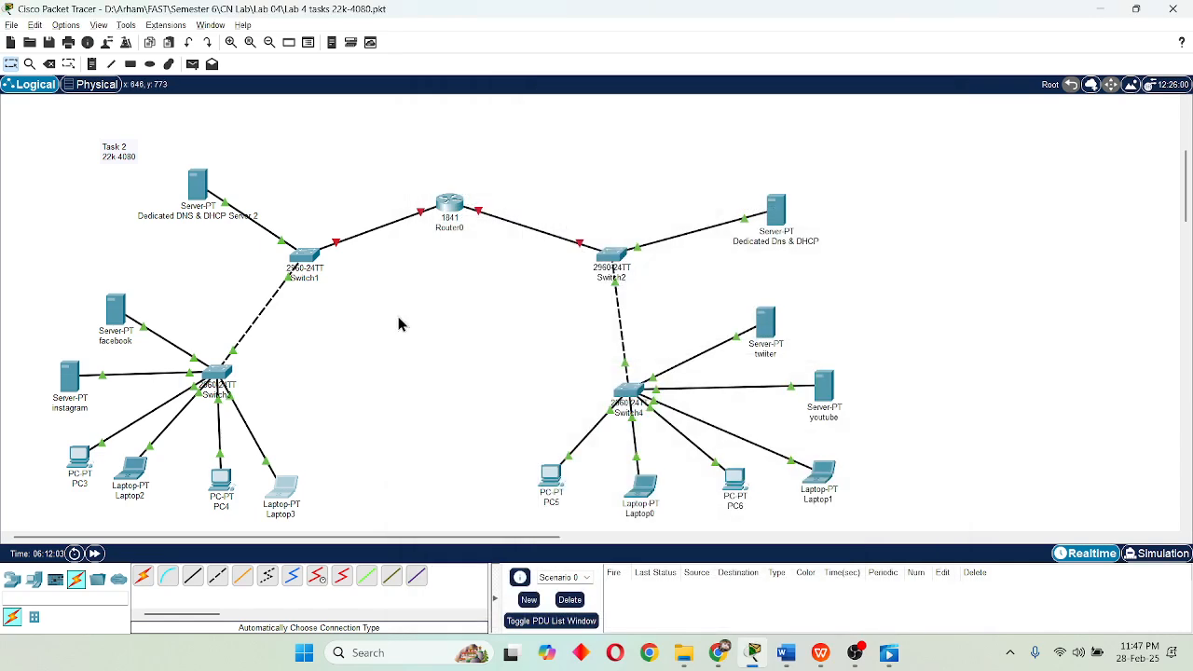
click(132, 473)
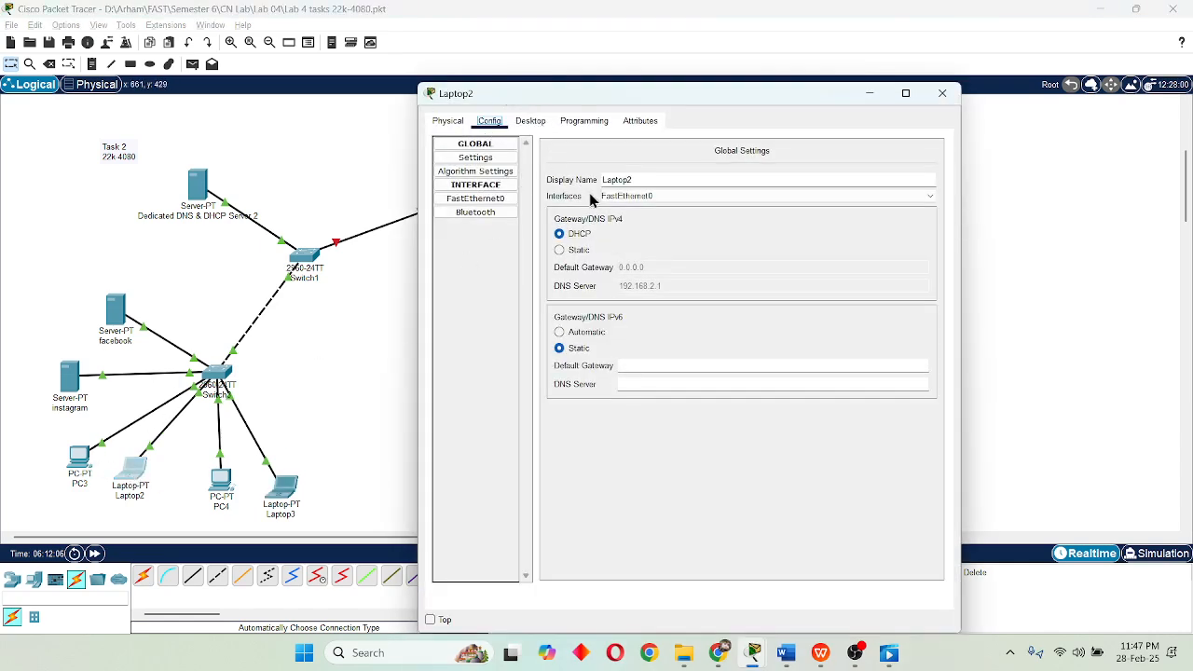
click(522, 122)
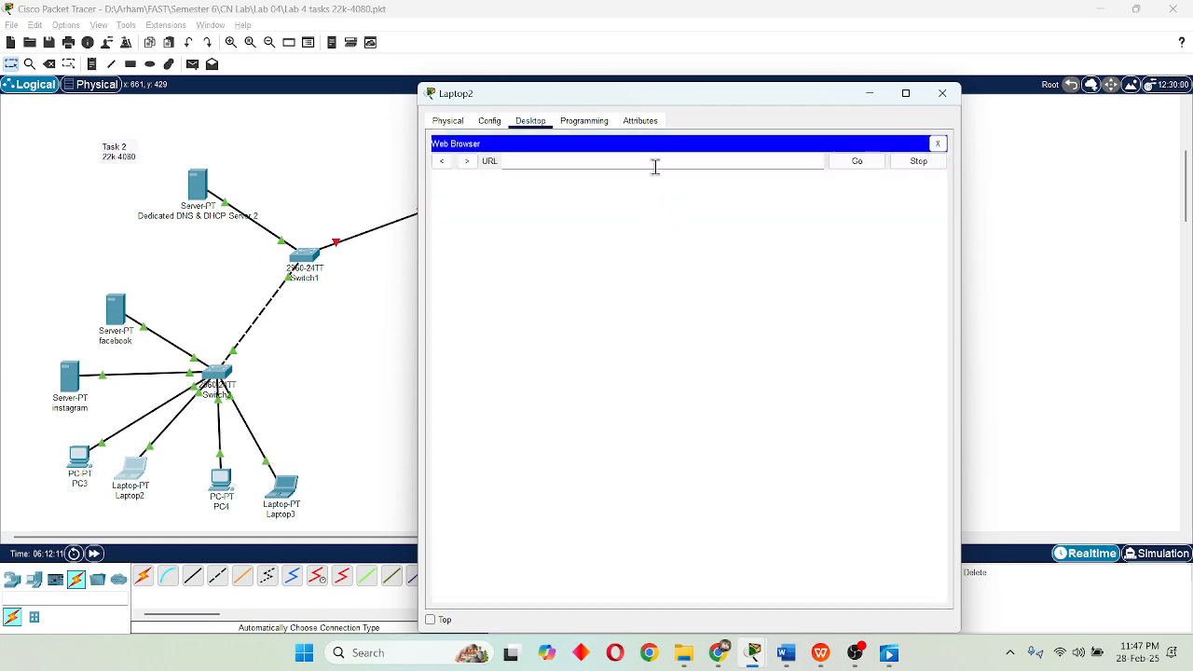
click(652, 166)
text(www.instagram.com)
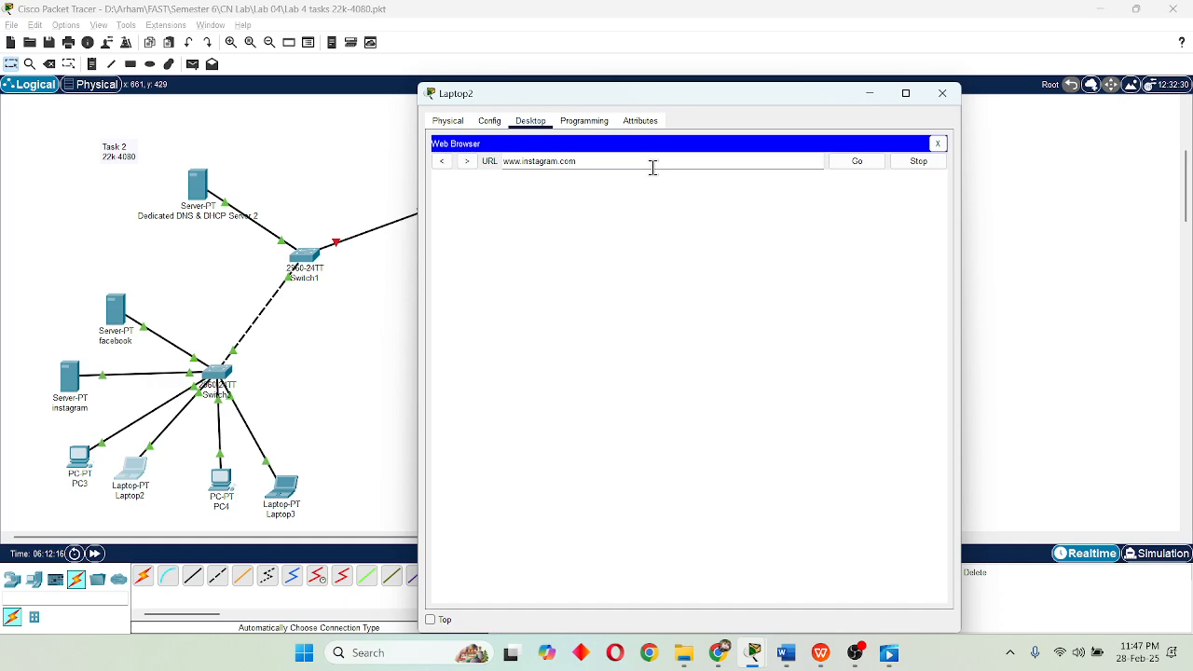
click(842, 164)
drag(627, 94, 565, 66)
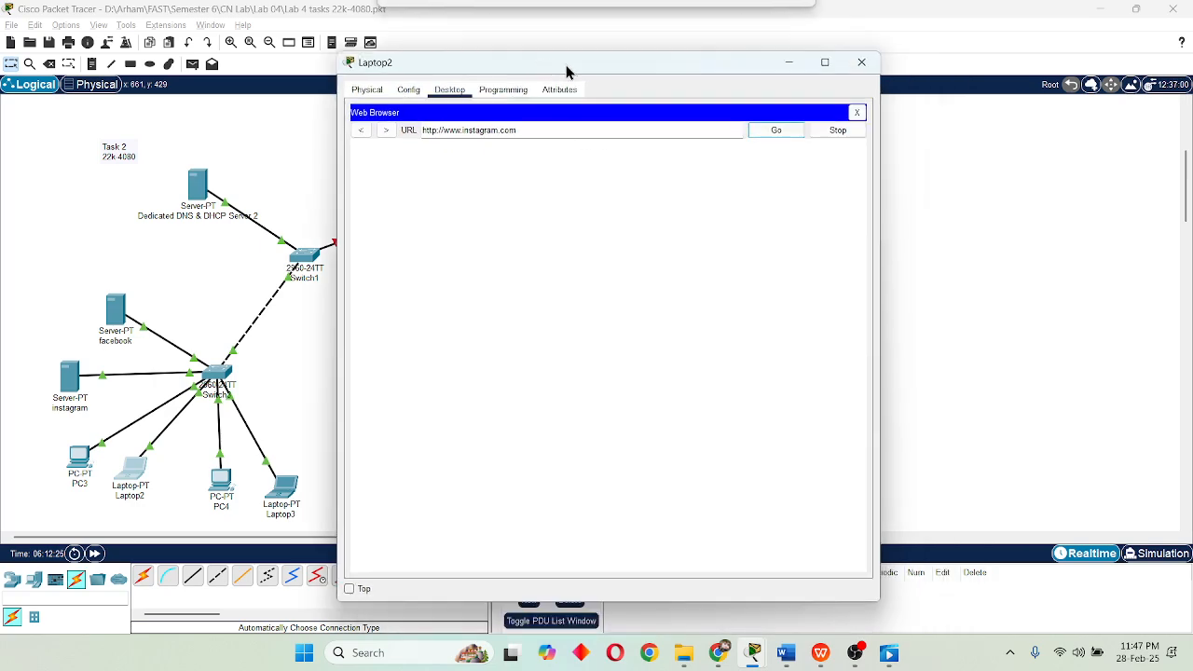
click(773, 132)
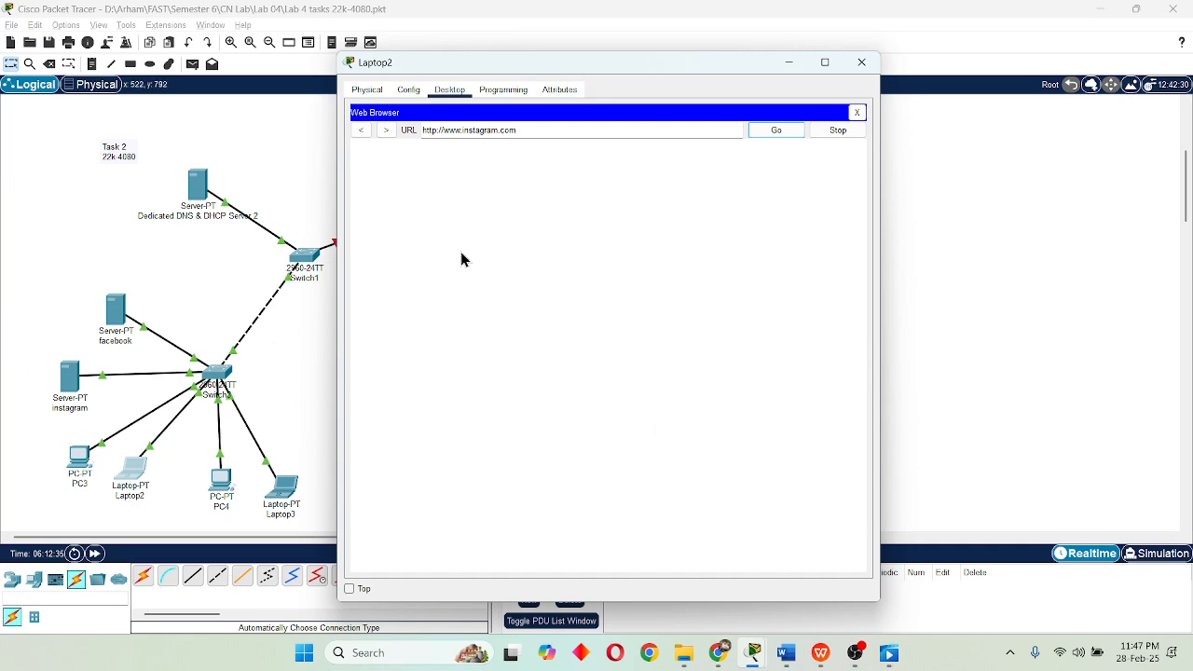
click(861, 62)
Check the instagram server's gateway, DNS and FastEthernet0 IP settings, and close its window.
click(58, 363)
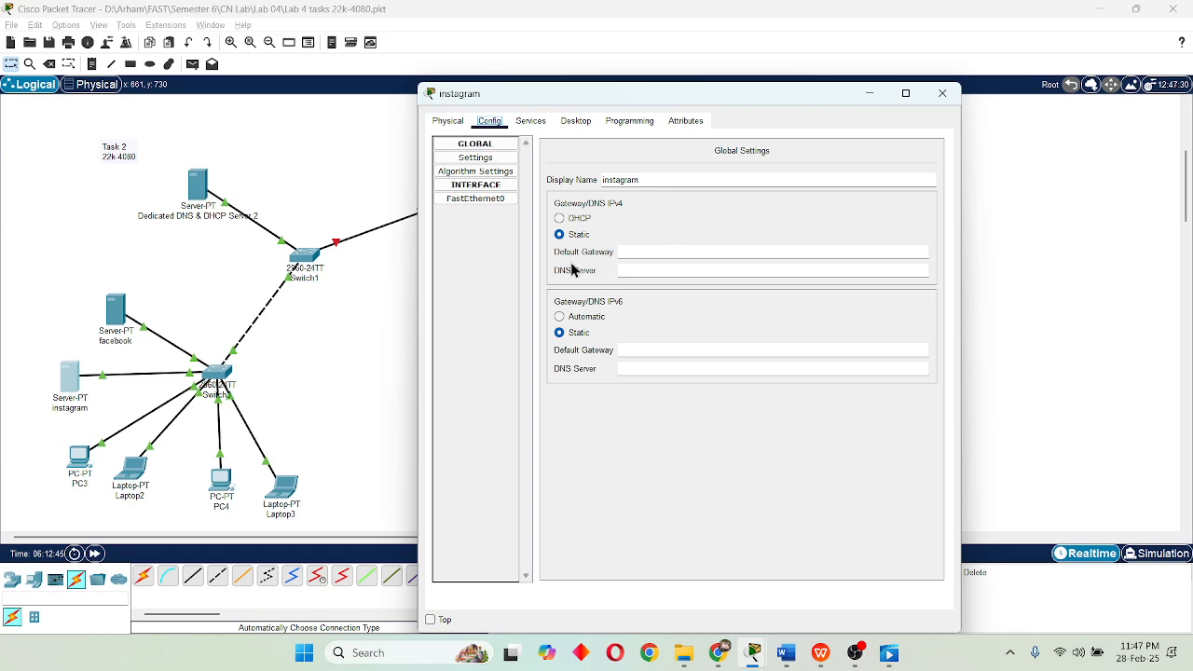
click(509, 201)
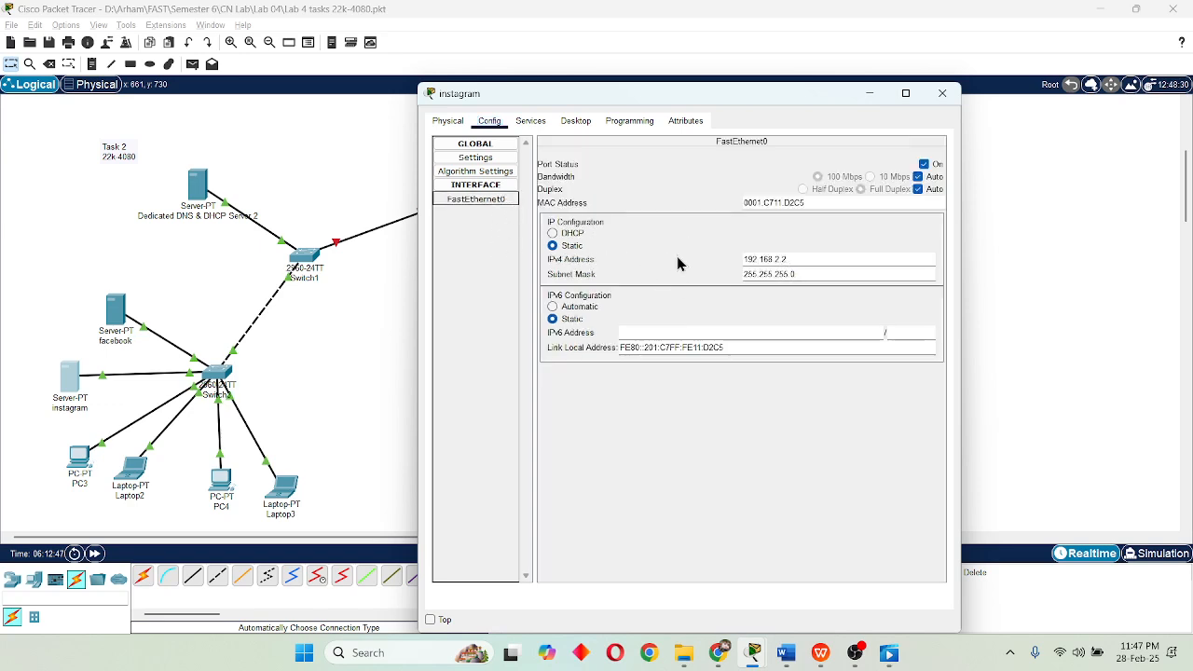
click(942, 93)
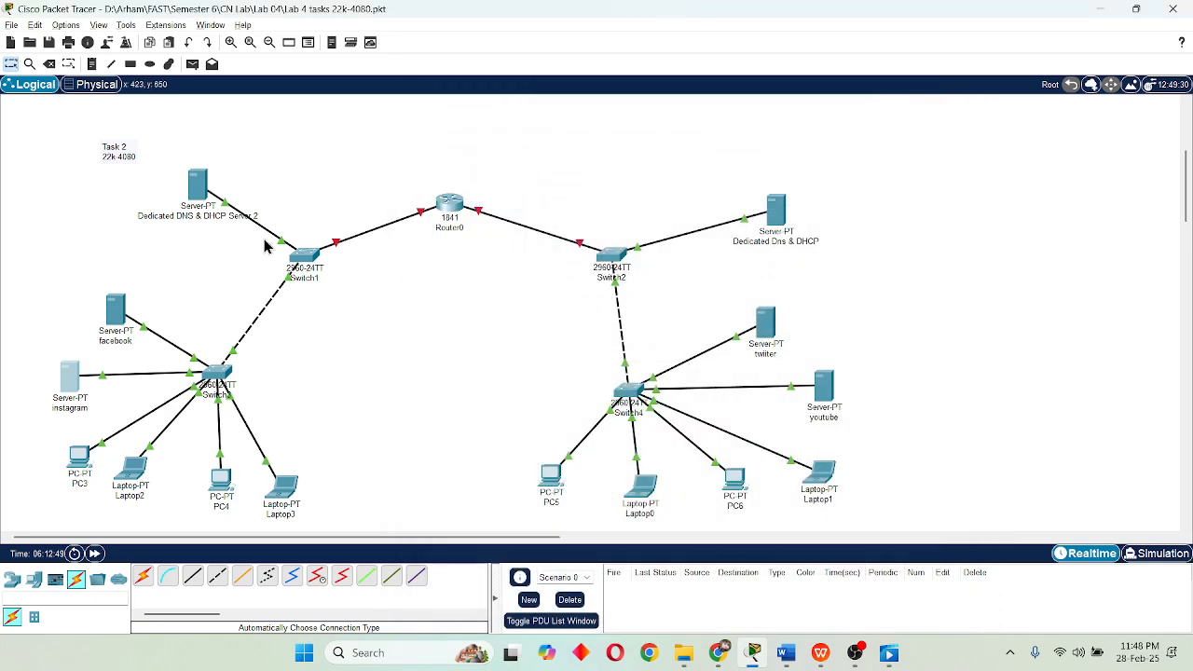
Set the DNS server of Dedicated DNS & DHCP Server 2 to 192.168.2.3, check it against the FastEthernet0 address, and close the window.
click(207, 194)
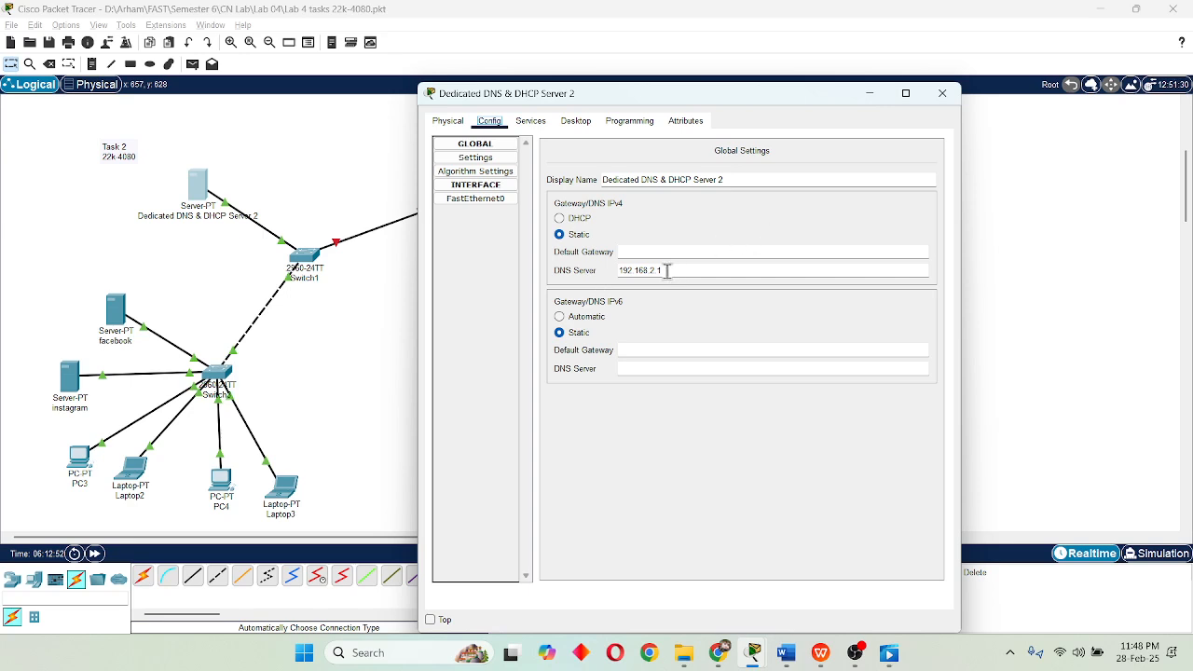
click(502, 201)
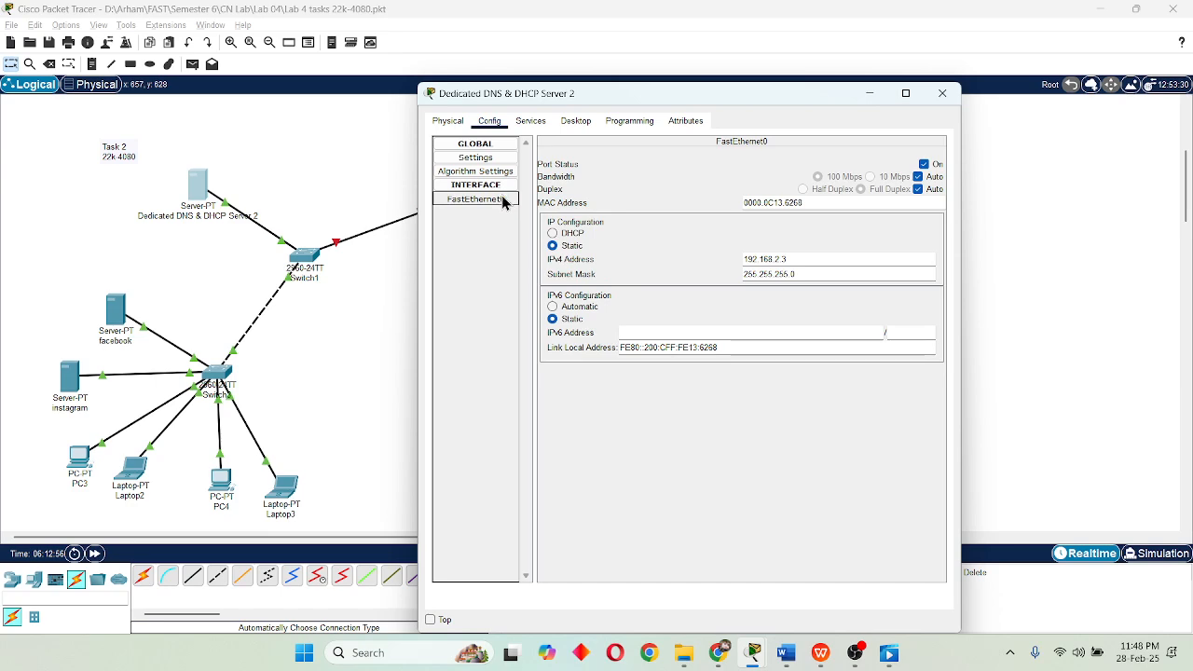
click(500, 158)
click(700, 268)
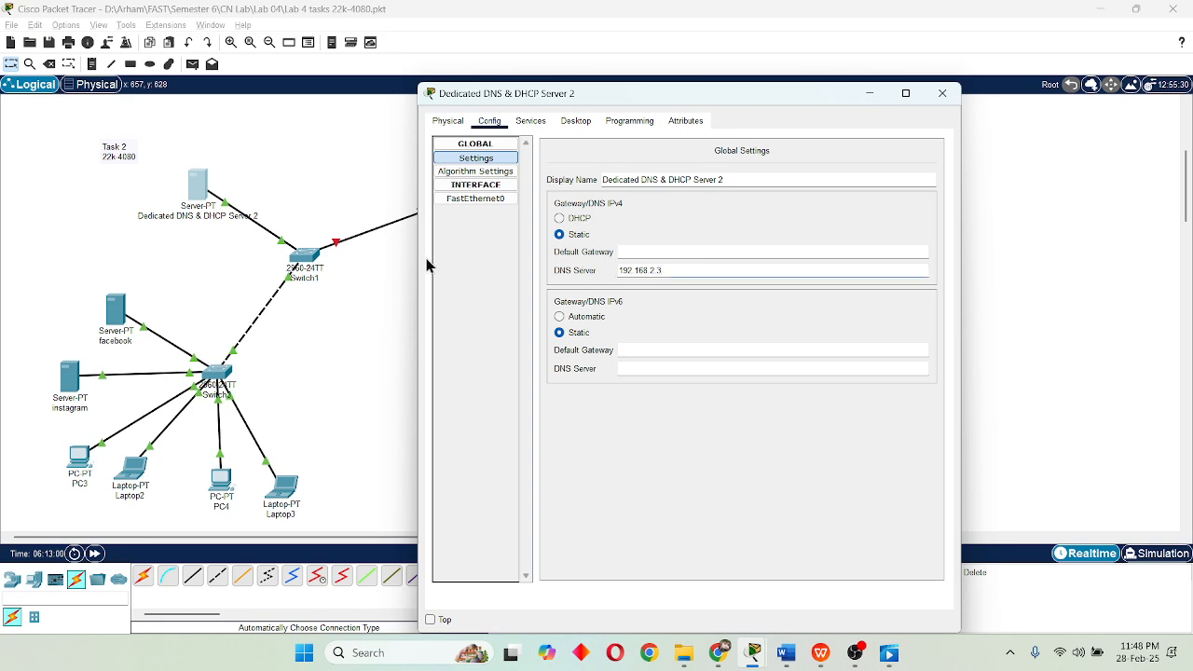
click(514, 201)
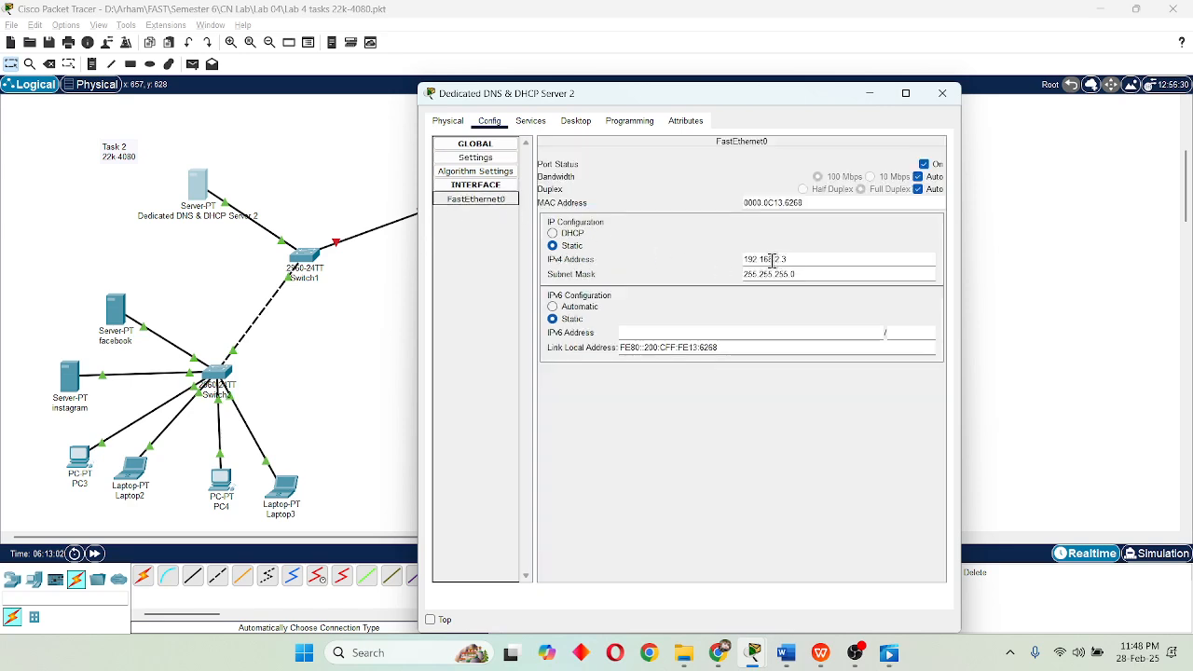
drag(759, 259, 815, 258)
click(455, 160)
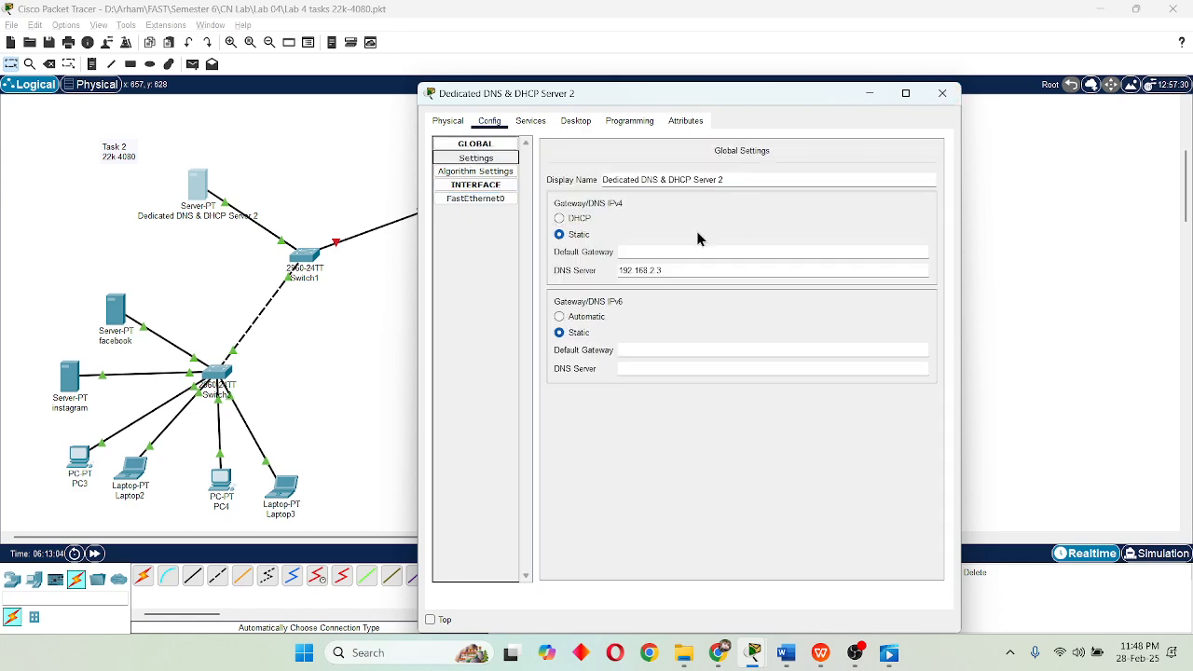
click(942, 93)
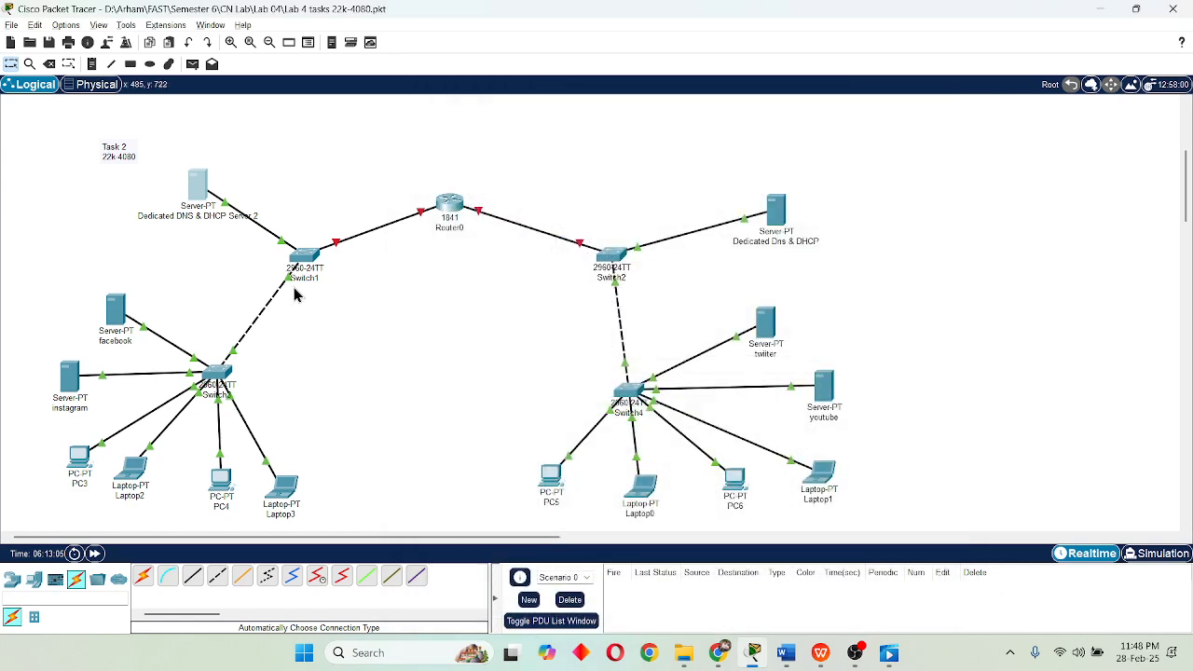
click(135, 469)
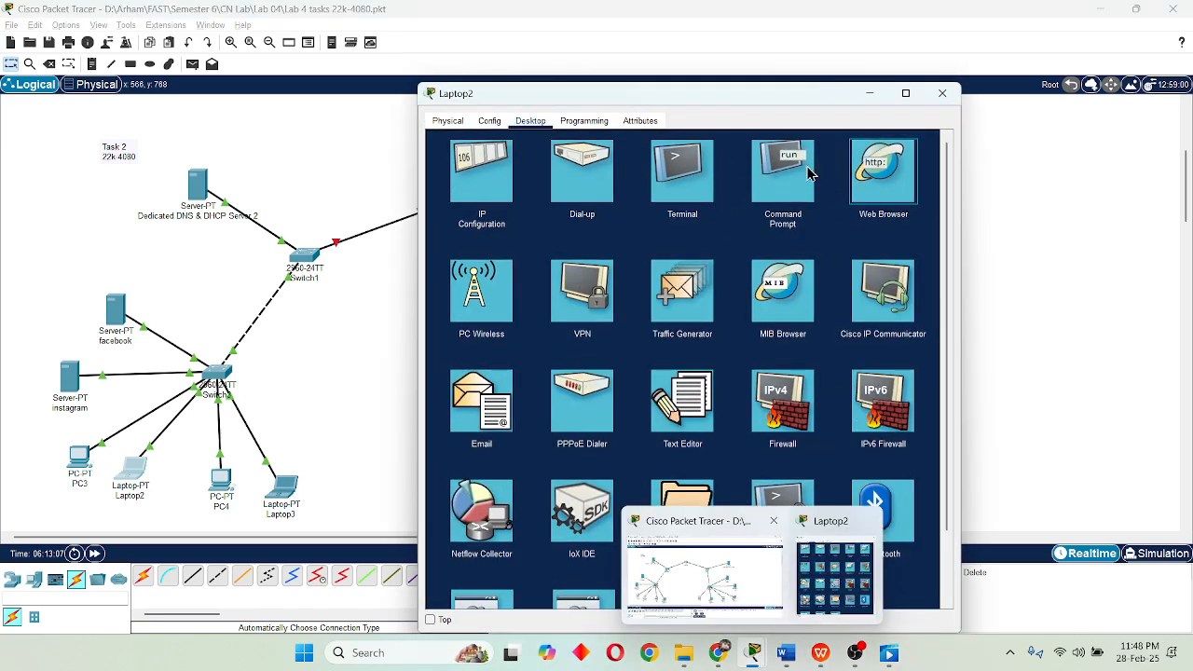
click(881, 171)
click(616, 159)
text(www.)
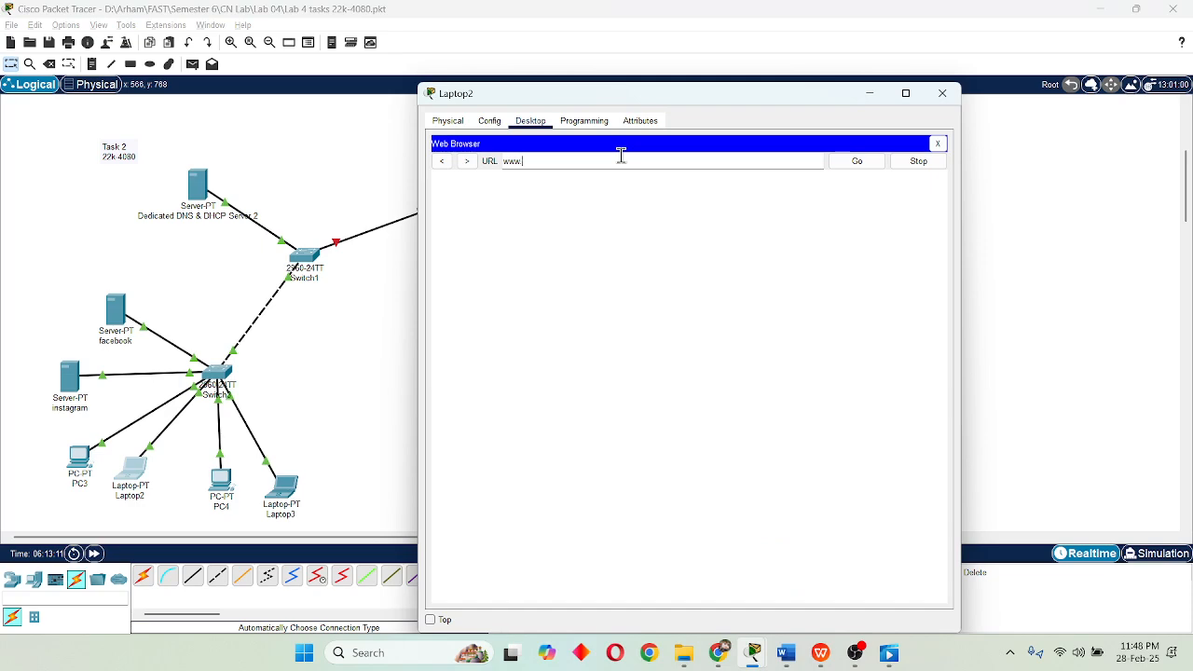
text(ins)
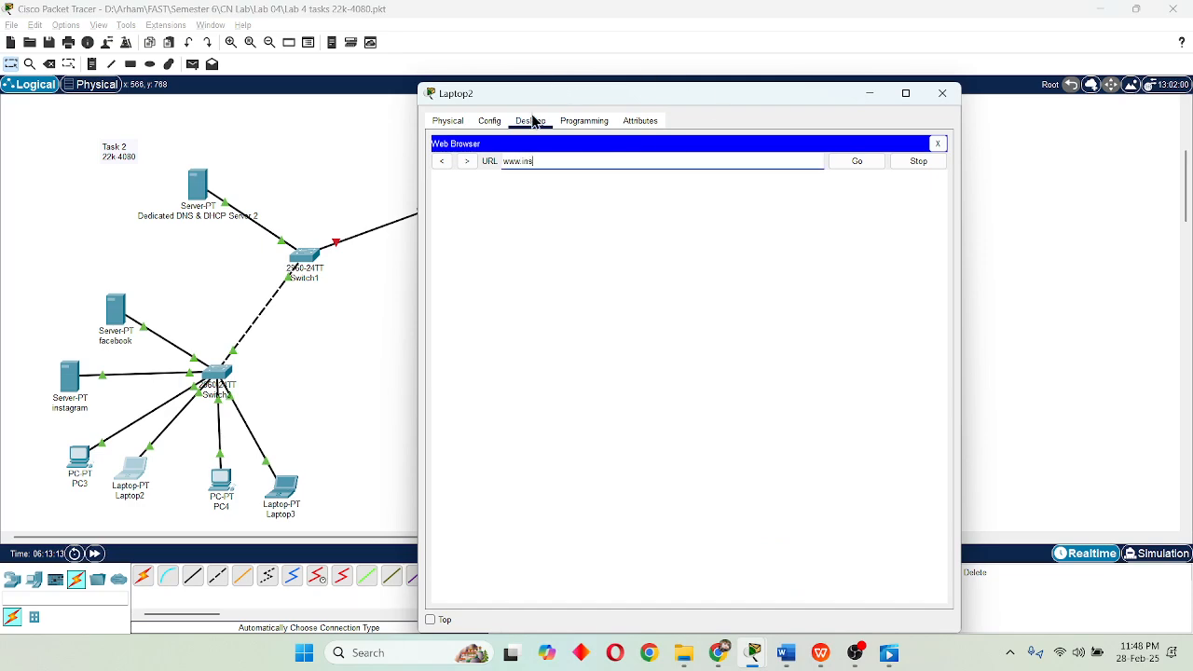
Renew Laptop2's DHCP configuration on FastEthernet0, check its gateway and DNS settings, and close its window.
click(489, 120)
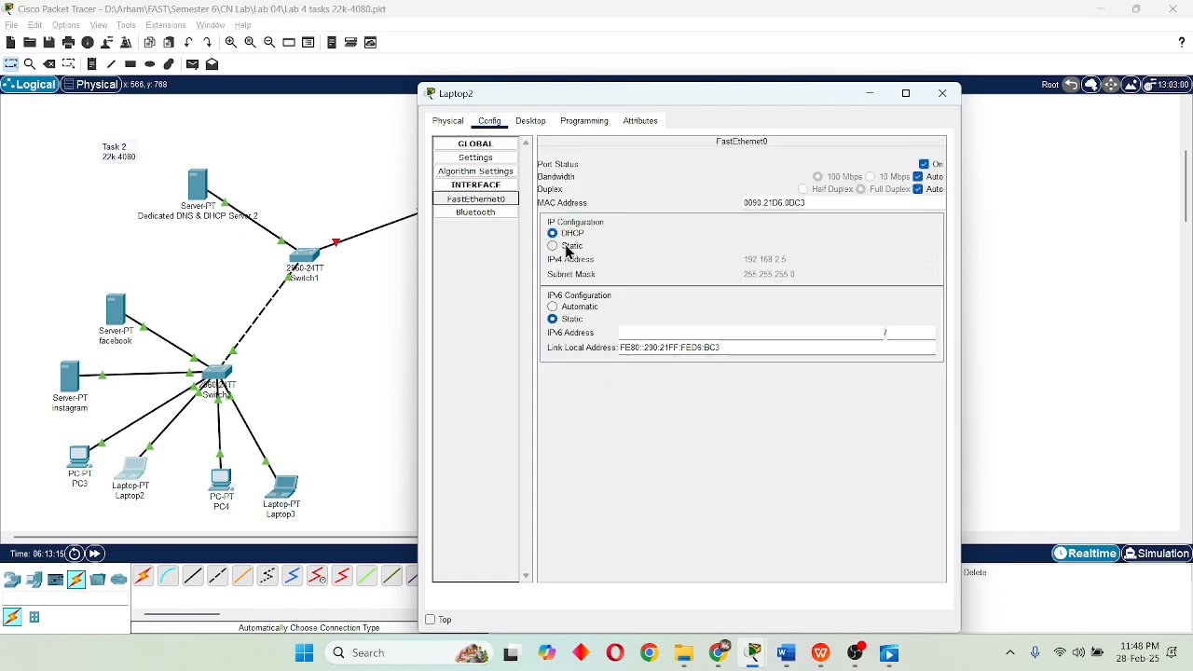
click(569, 234)
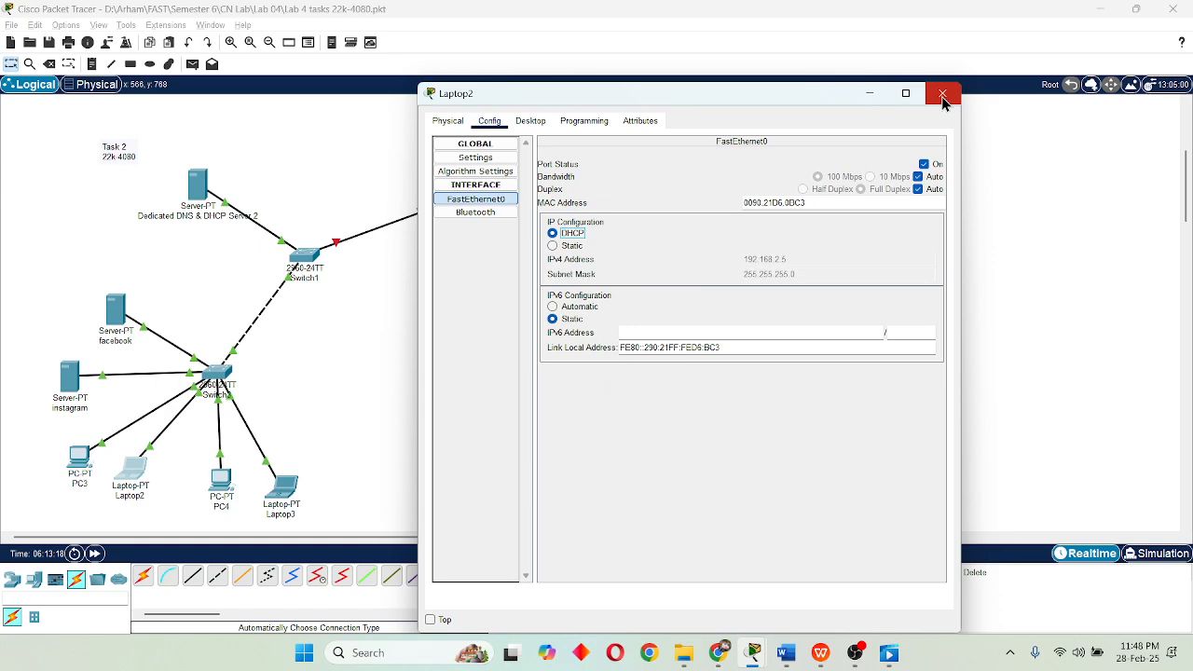
click(475, 158)
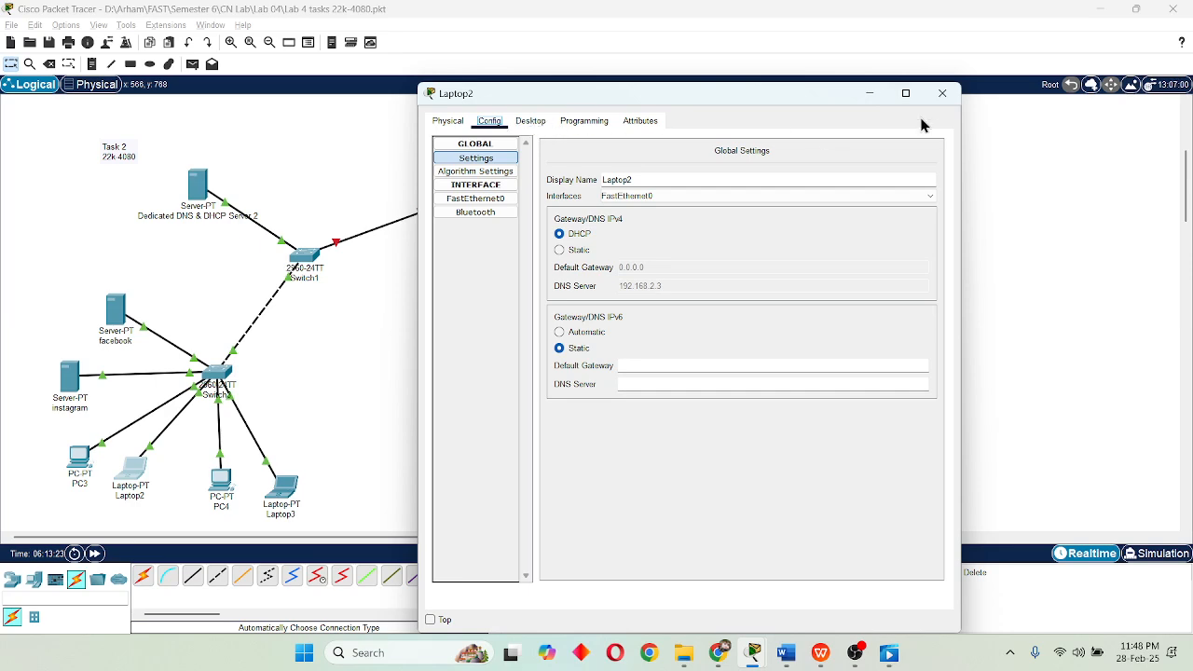
click(942, 93)
Renew PC3's DHCP configuration on FastEthernet0 and close its window.
click(79, 458)
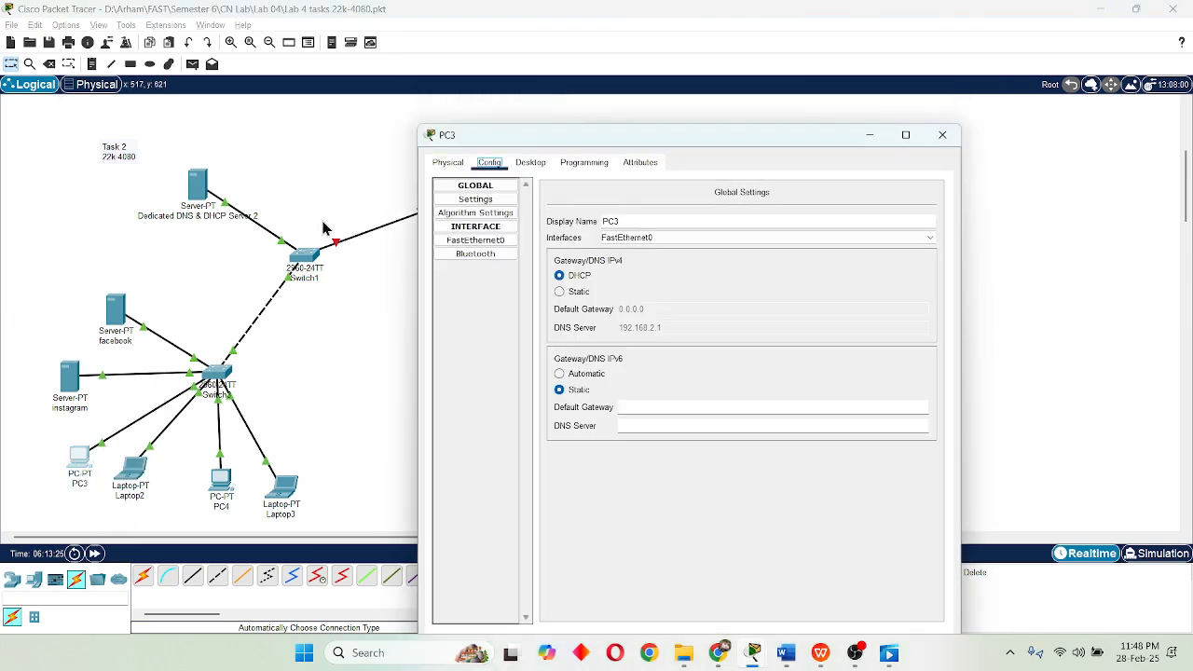
click(501, 242)
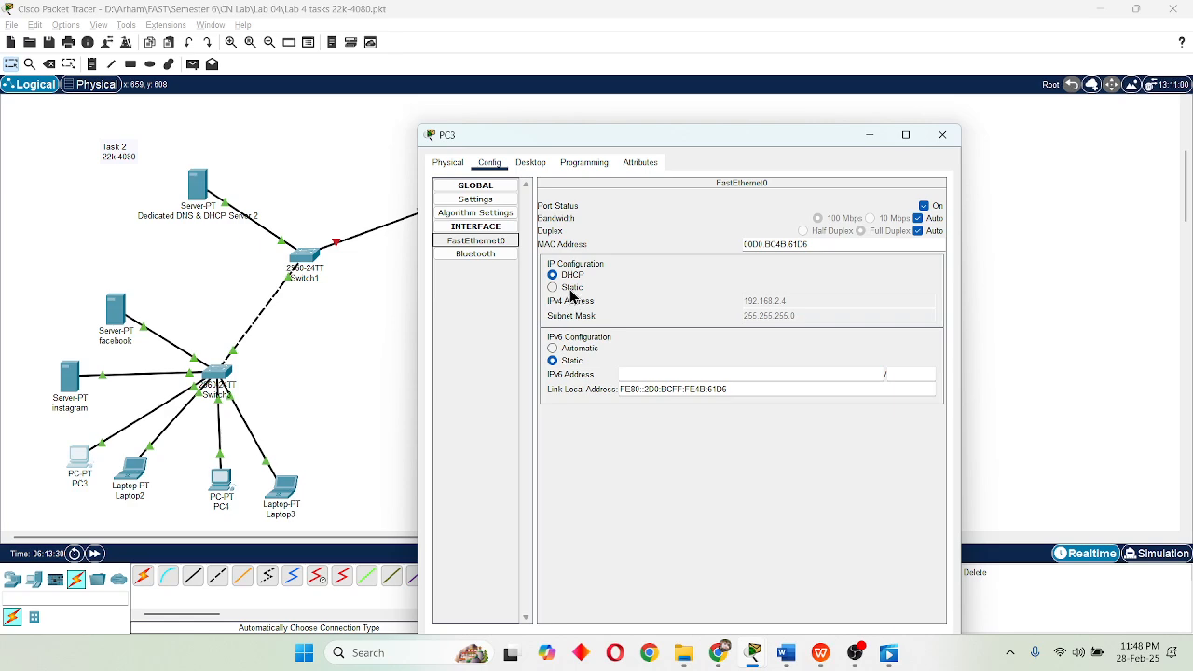
click(553, 275)
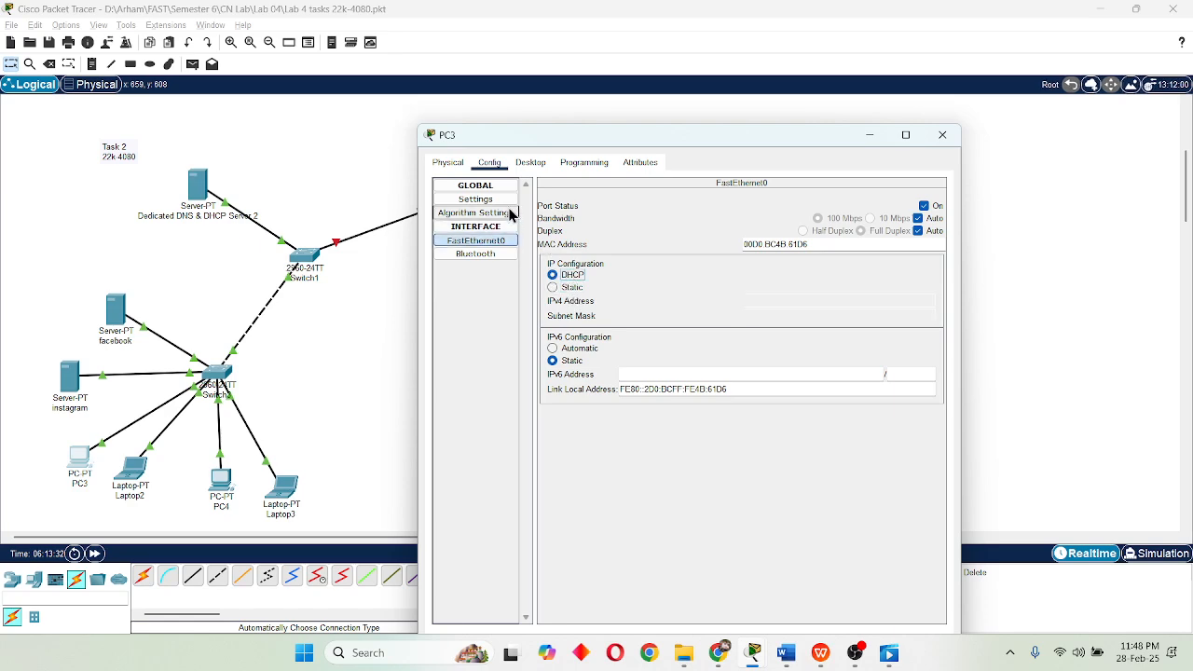
click(943, 136)
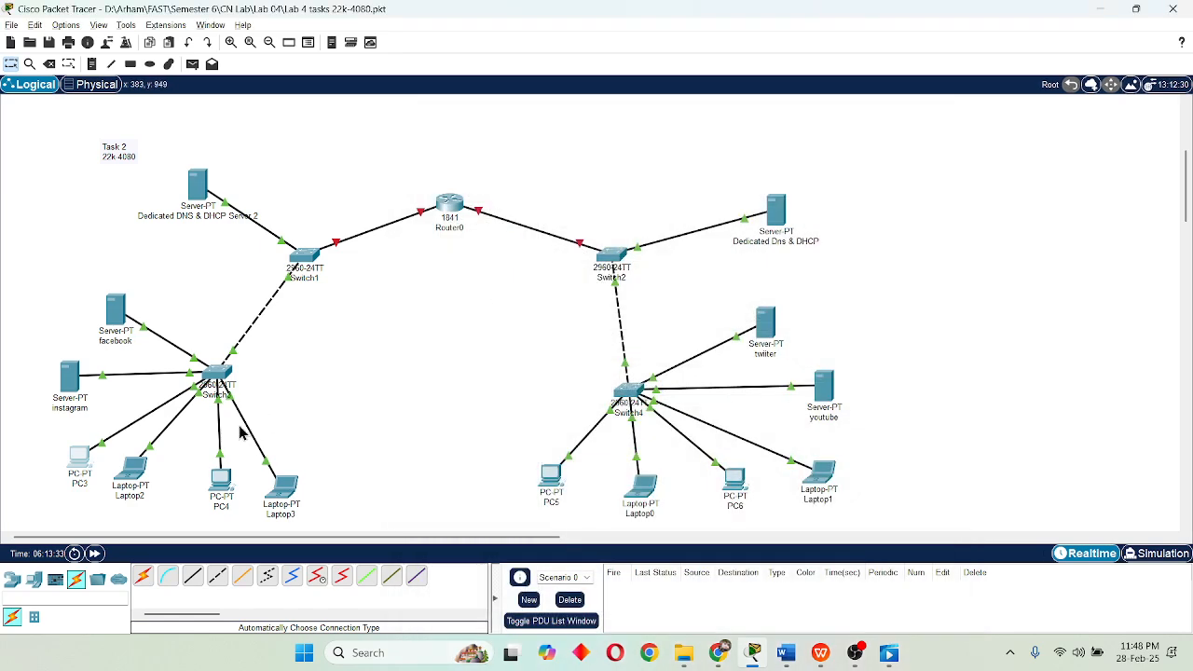
Renew PC4's DHCP configuration on FastEthernet0 and close its window.
click(220, 481)
click(504, 246)
click(553, 275)
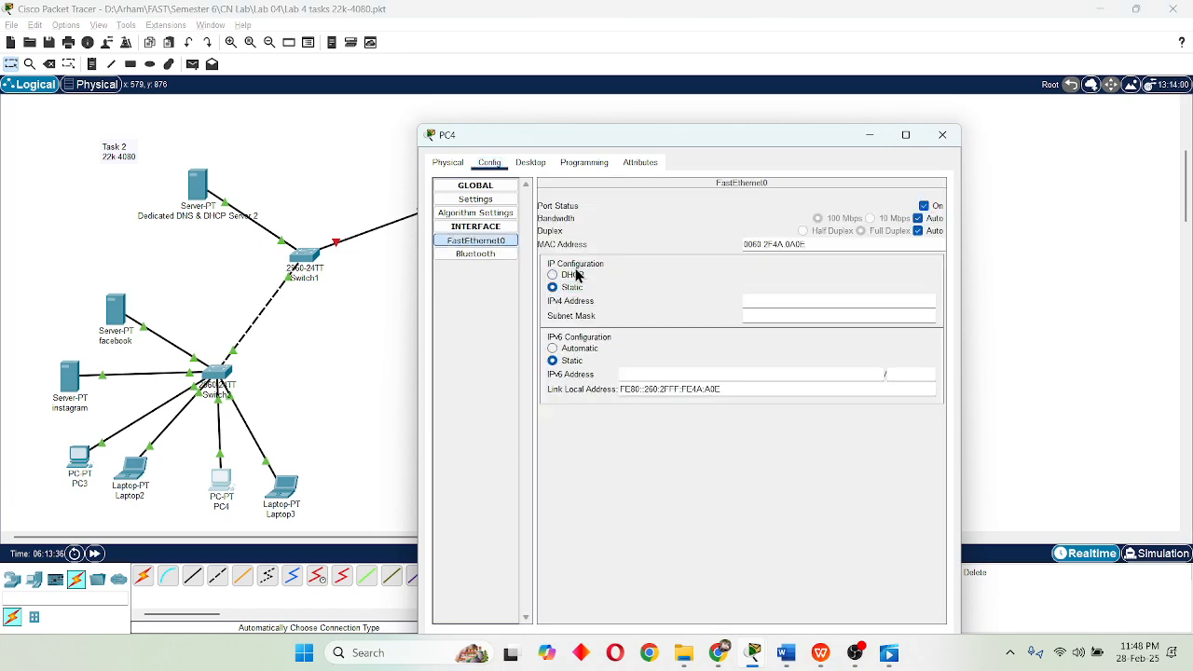
click(942, 136)
Renew Laptop3's DHCP configuration on FastEthernet0 and close its window.
click(281, 489)
click(475, 198)
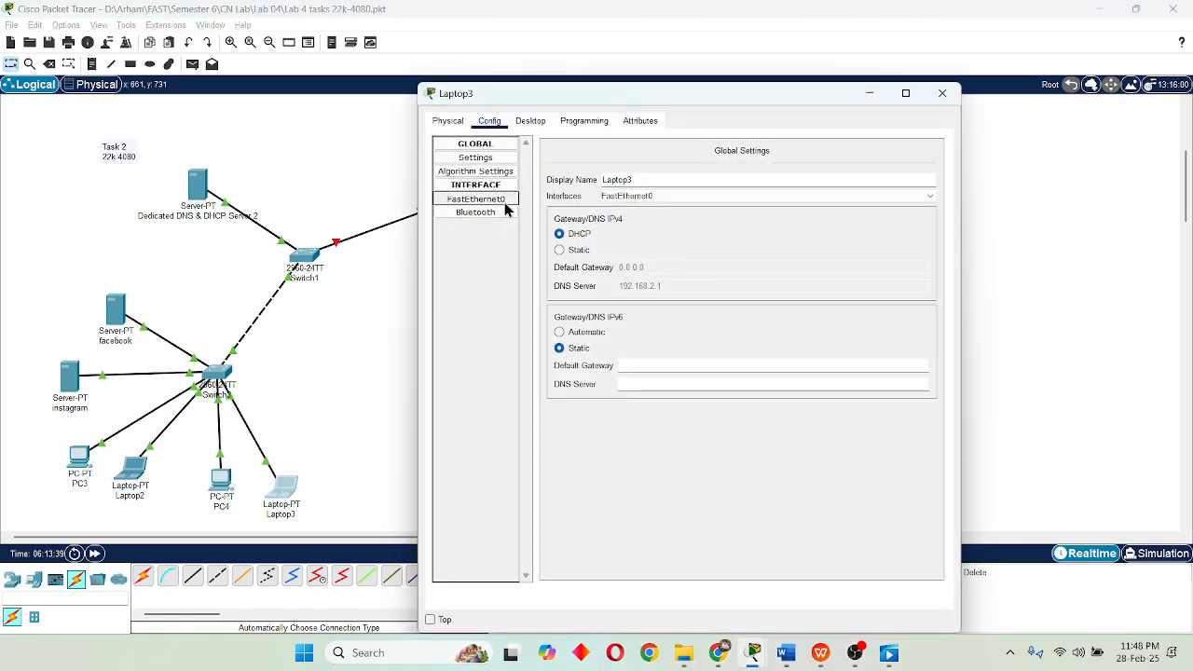
click(570, 233)
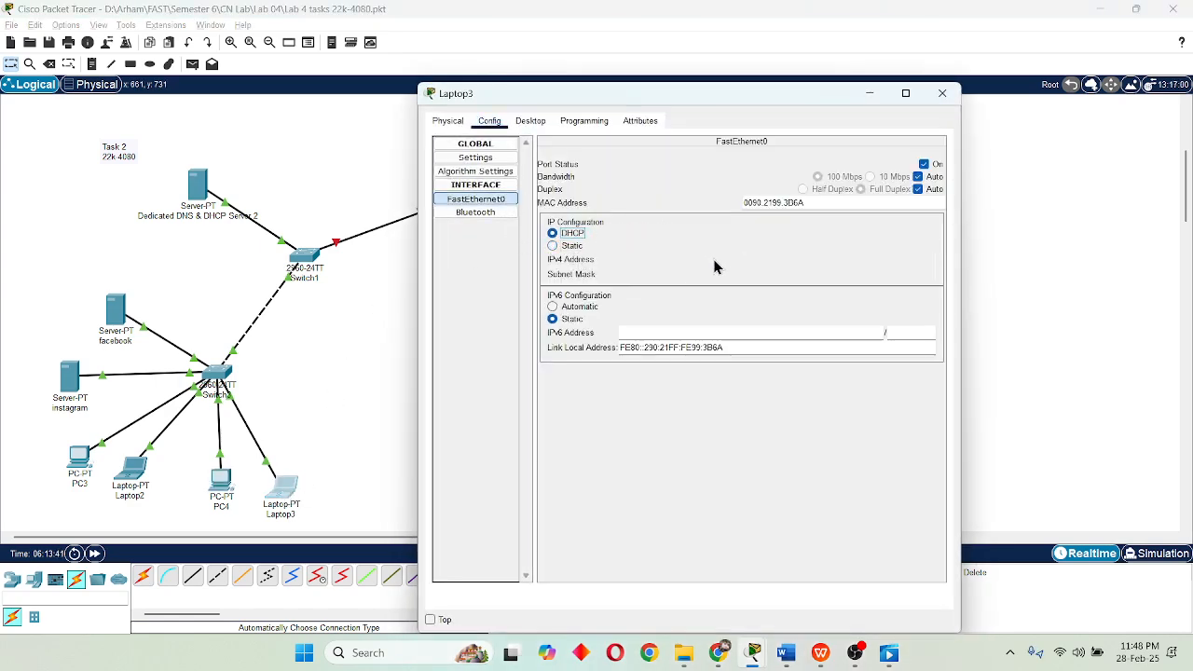
click(942, 94)
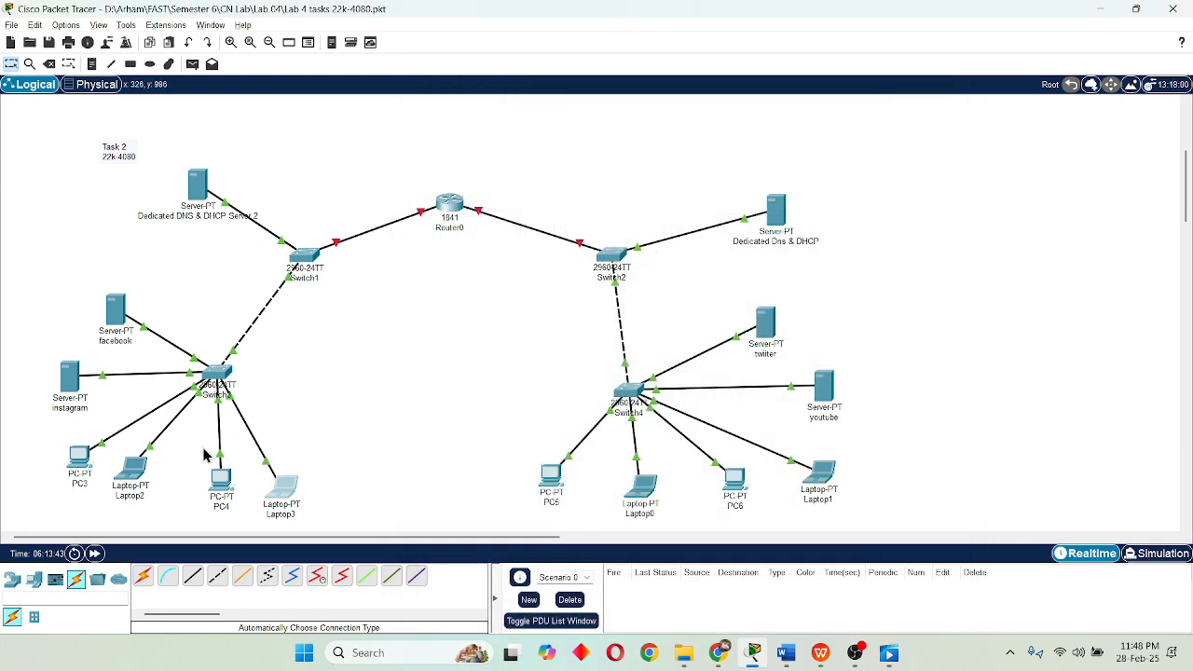
click(296, 489)
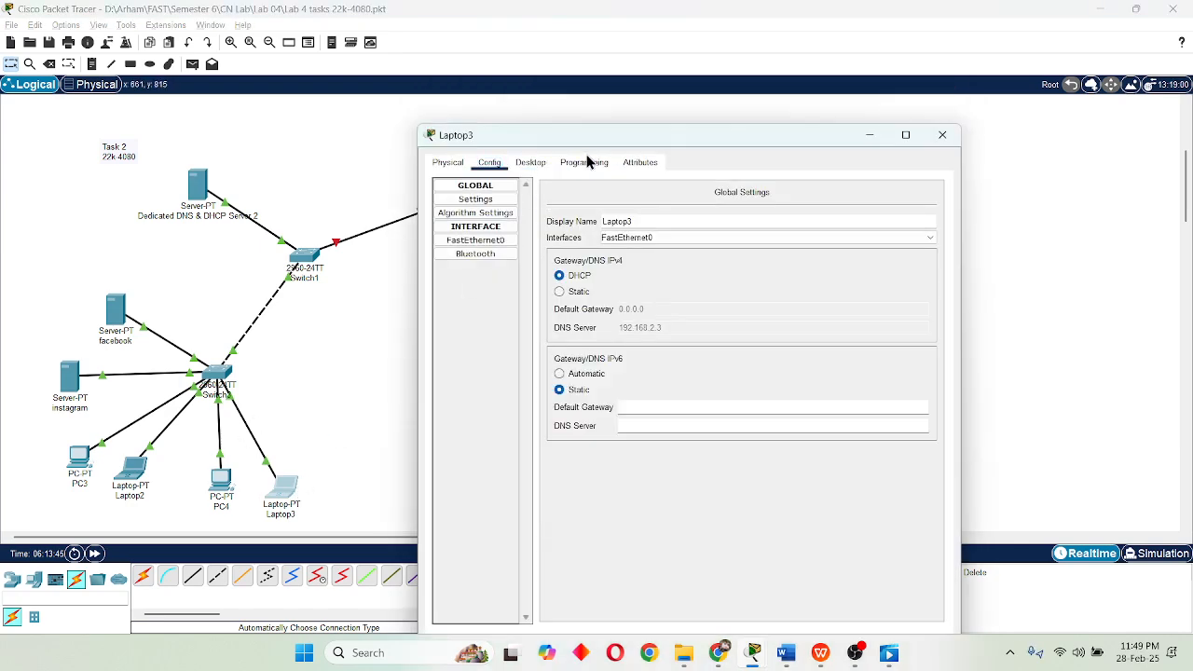
click(530, 162)
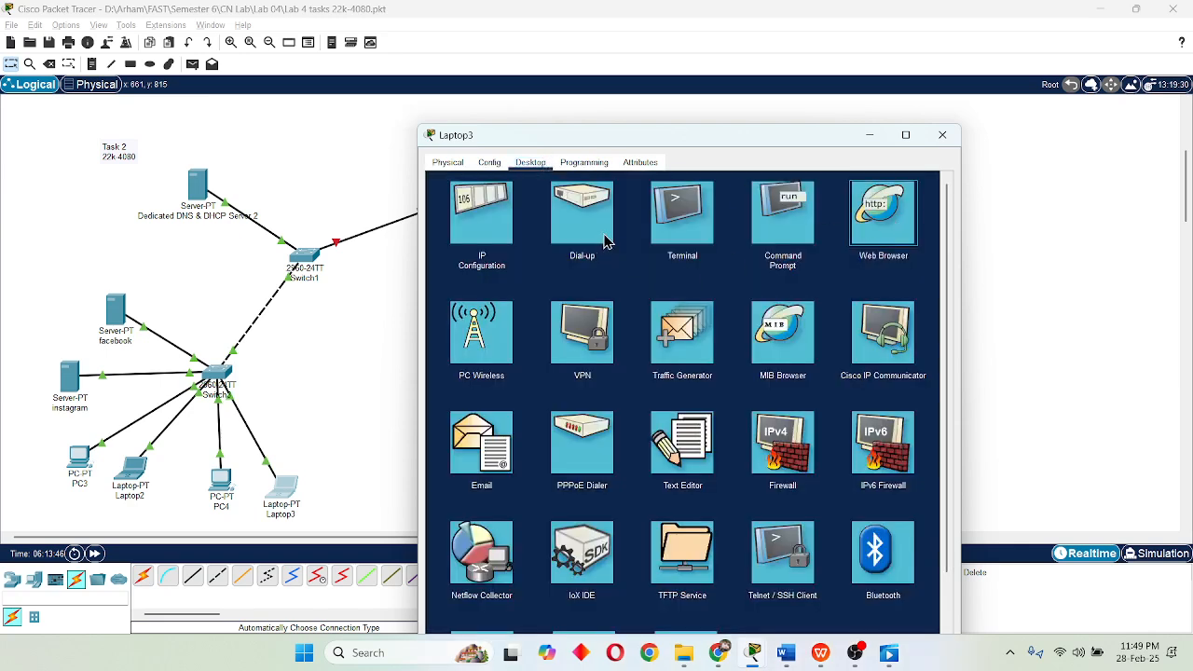
click(861, 233)
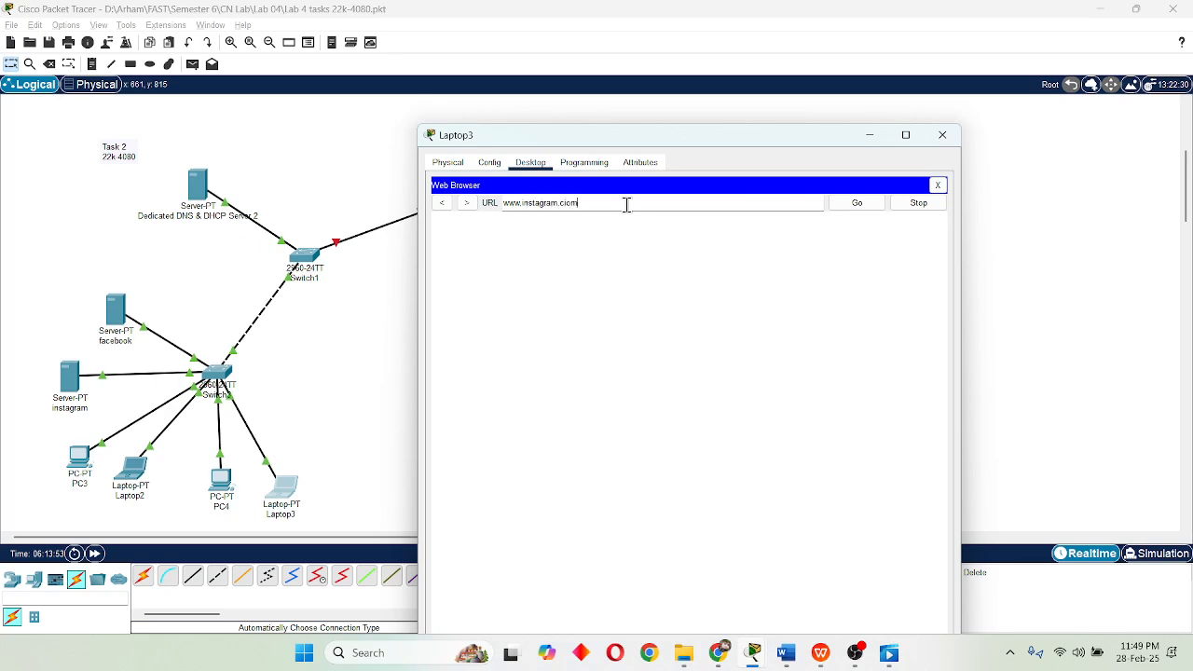
text(www.instagram.com)
key(Return)
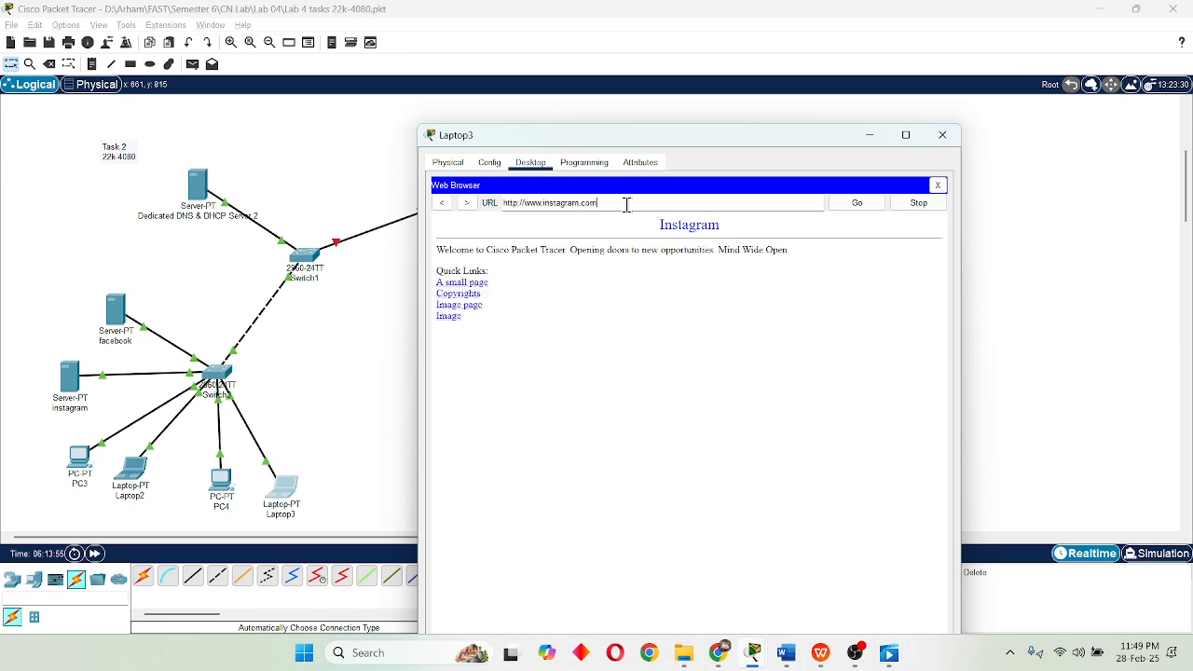
drag(657, 224, 771, 250)
click(598, 342)
drag(667, 139, 605, 102)
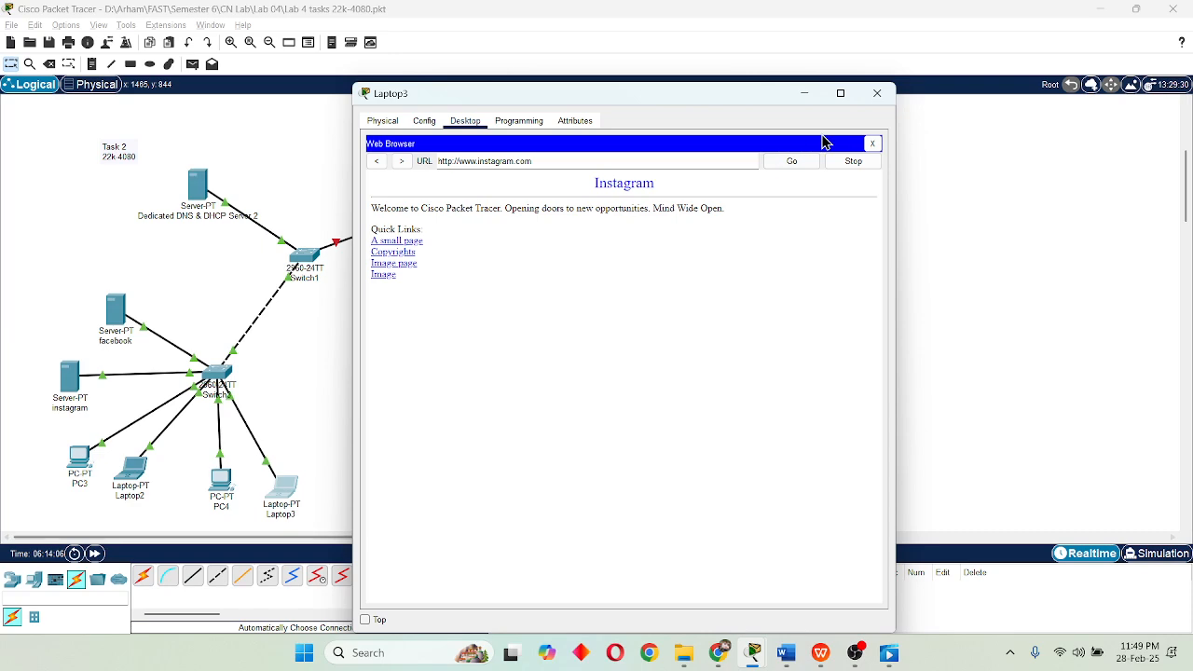
drag(531, 160, 501, 161)
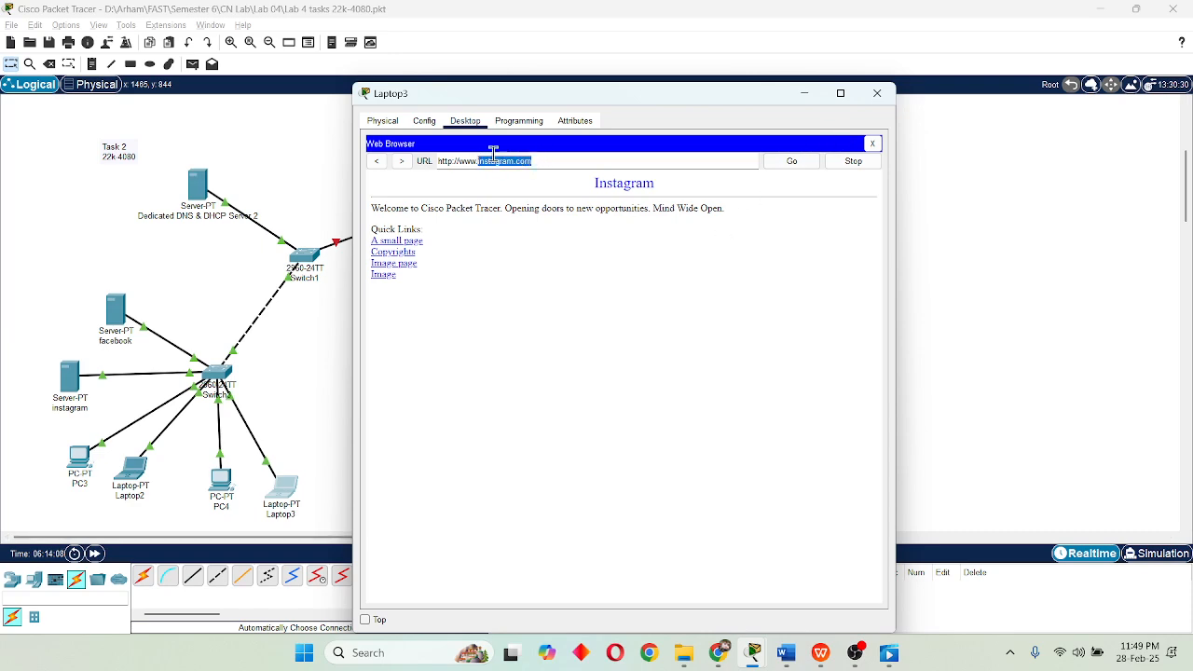
drag(590, 102, 629, 128)
text(youtub)
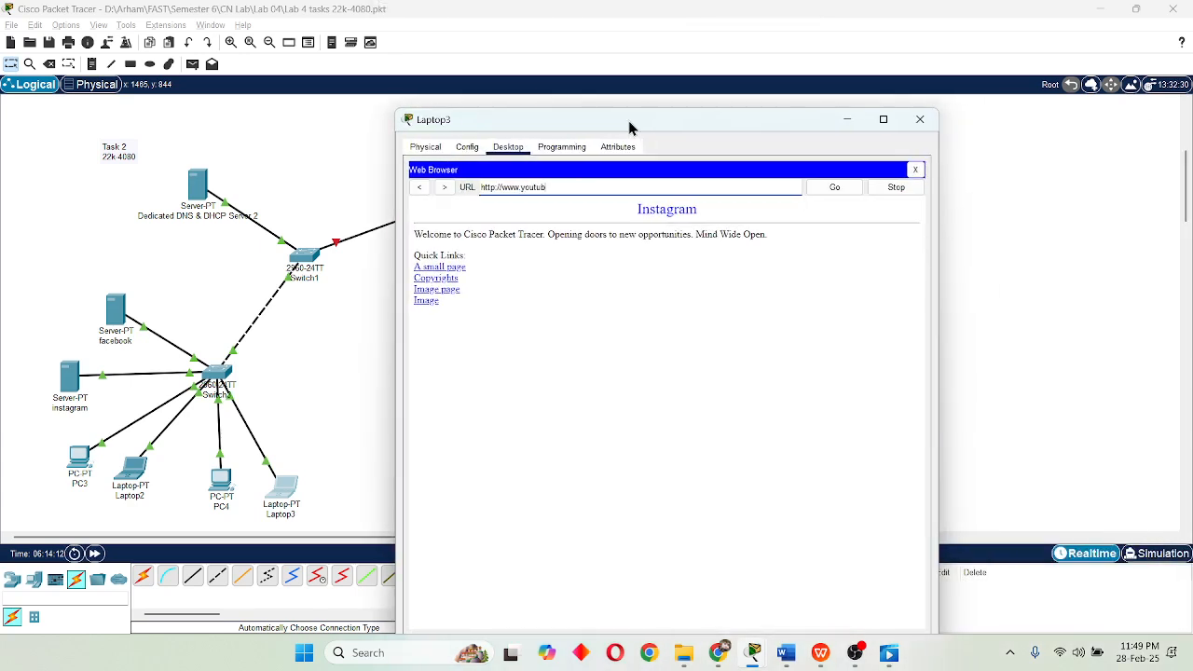
text(e.com)
key(Return)
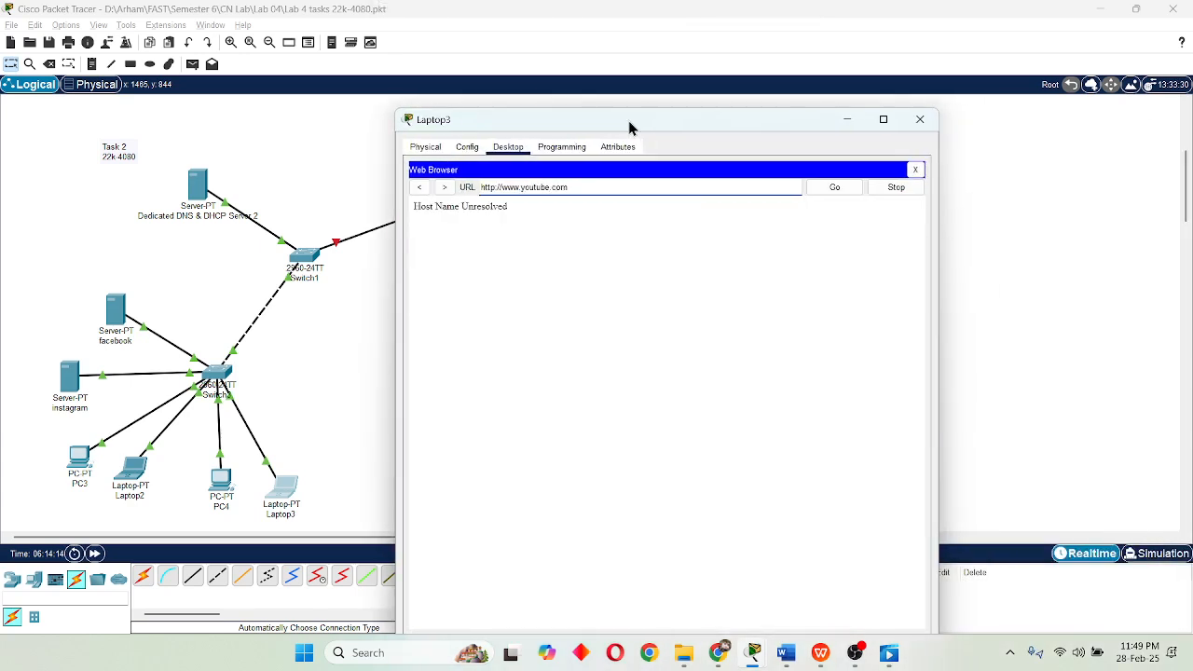
drag(631, 126, 727, 245)
drag(717, 310, 714, 317)
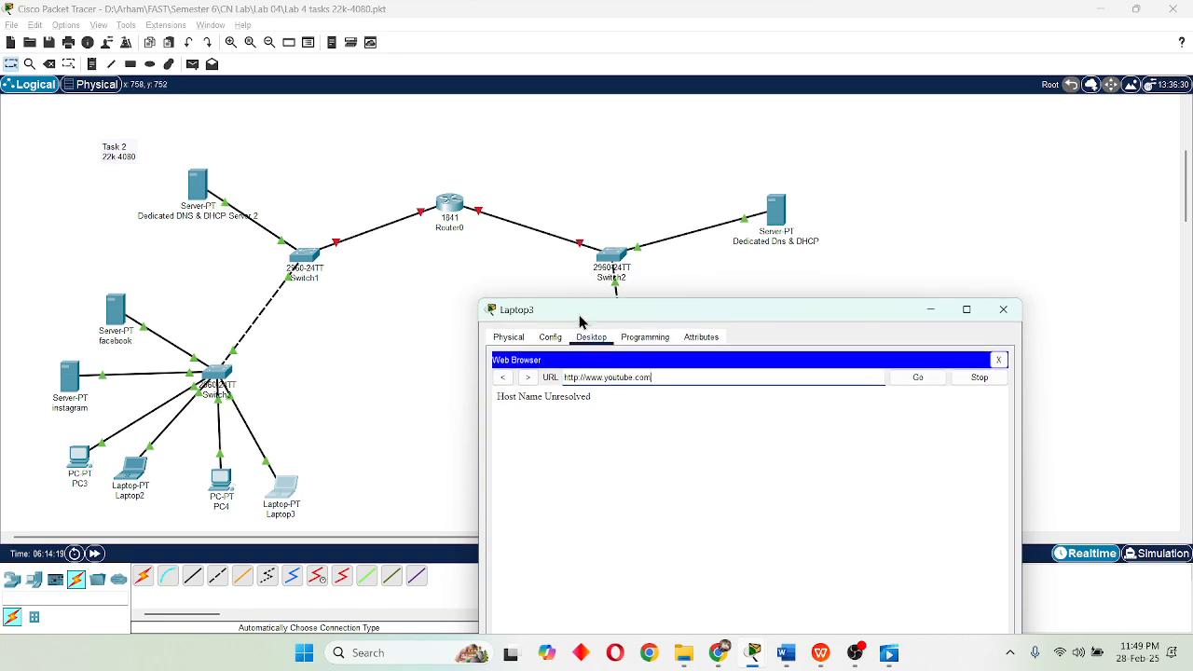
drag(581, 314, 364, 163)
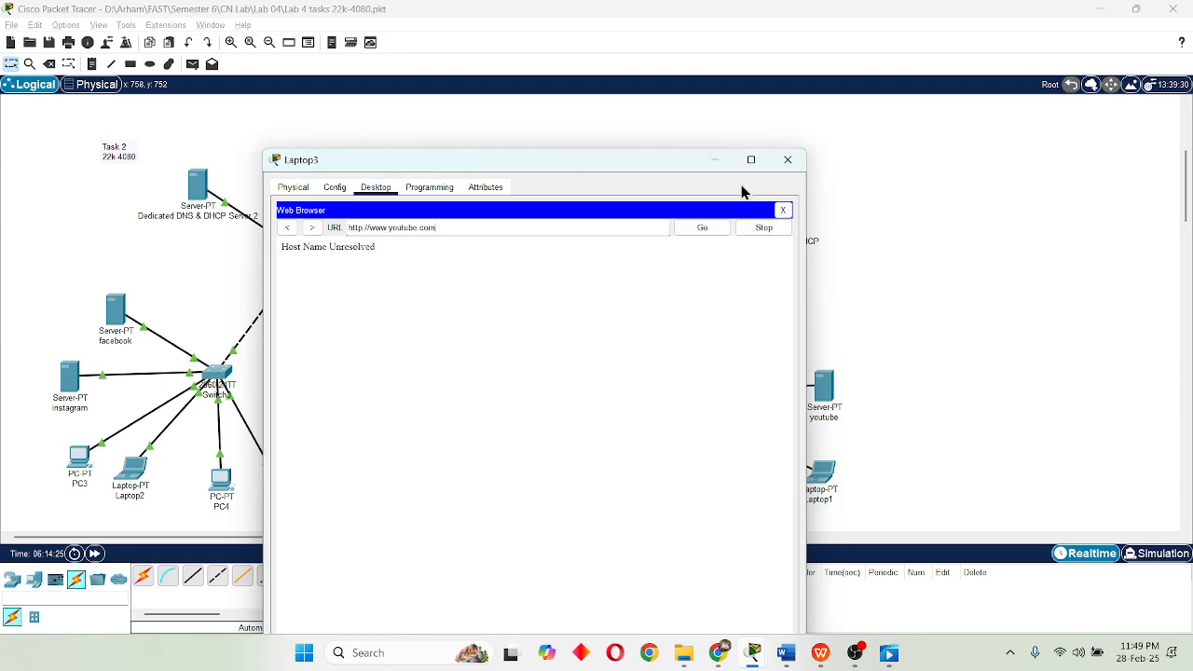
click(785, 165)
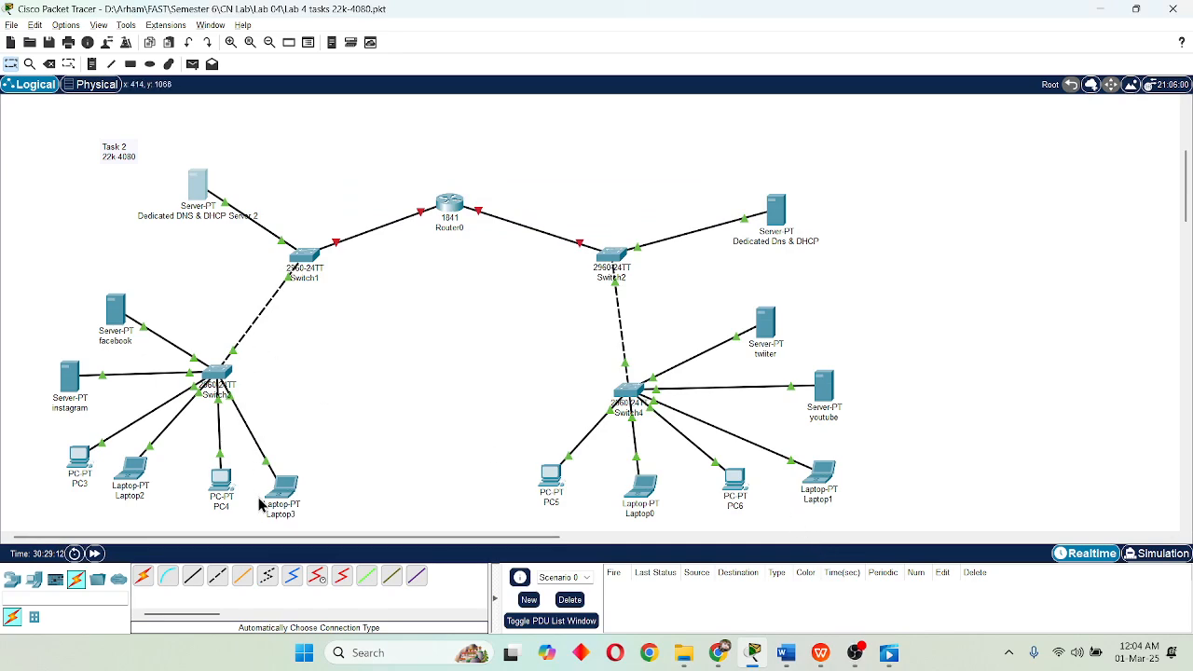
click(222, 496)
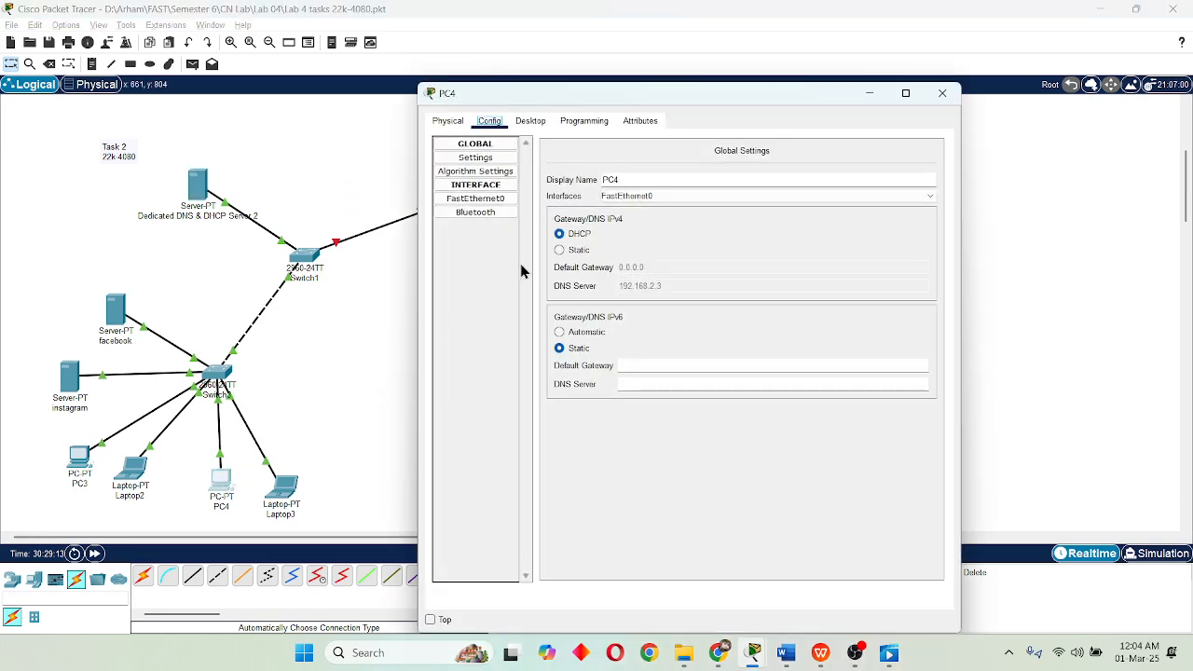
click(585, 122)
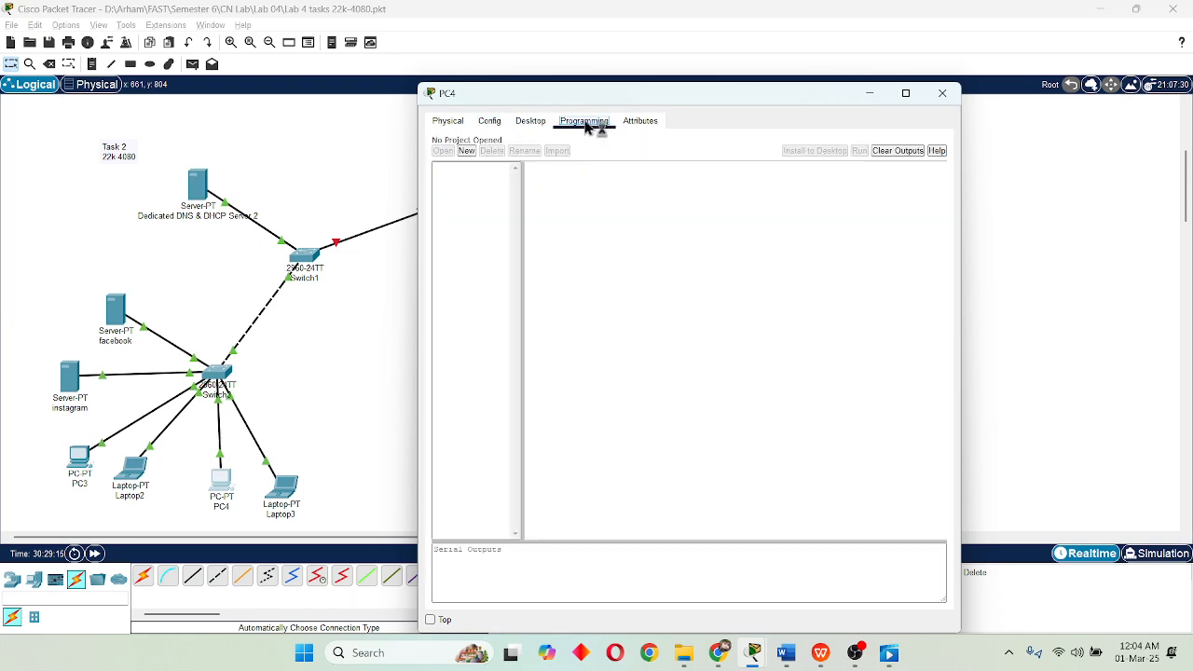
click(489, 122)
drag(615, 93, 478, 64)
click(395, 92)
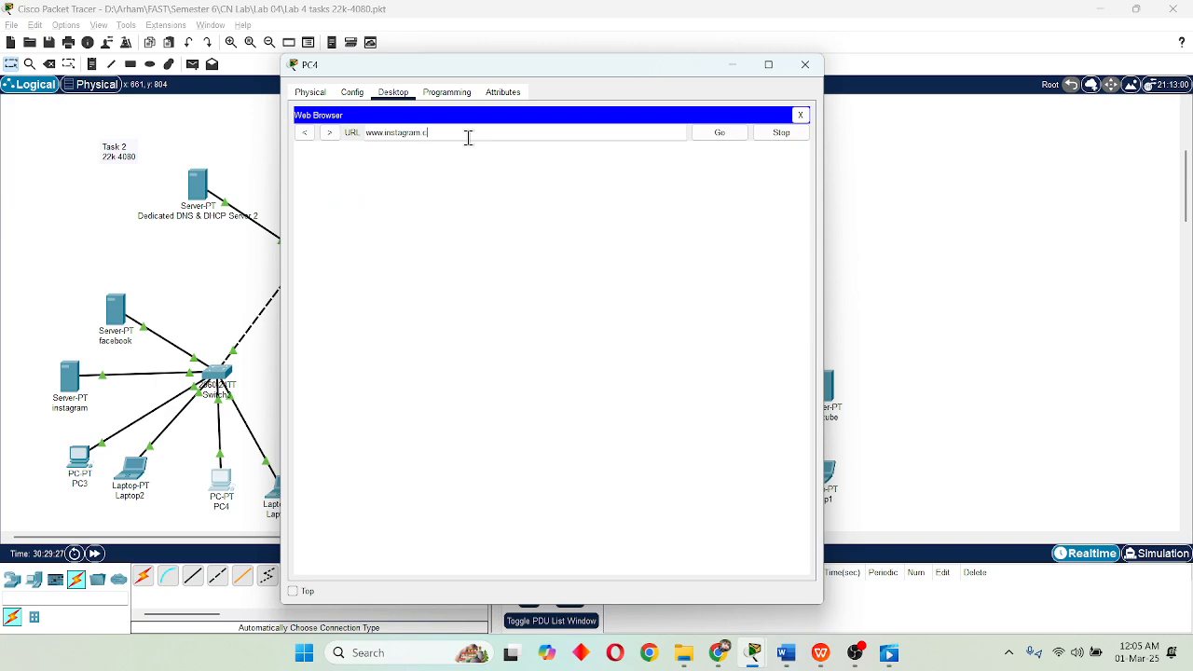
text(om)
key(Return)
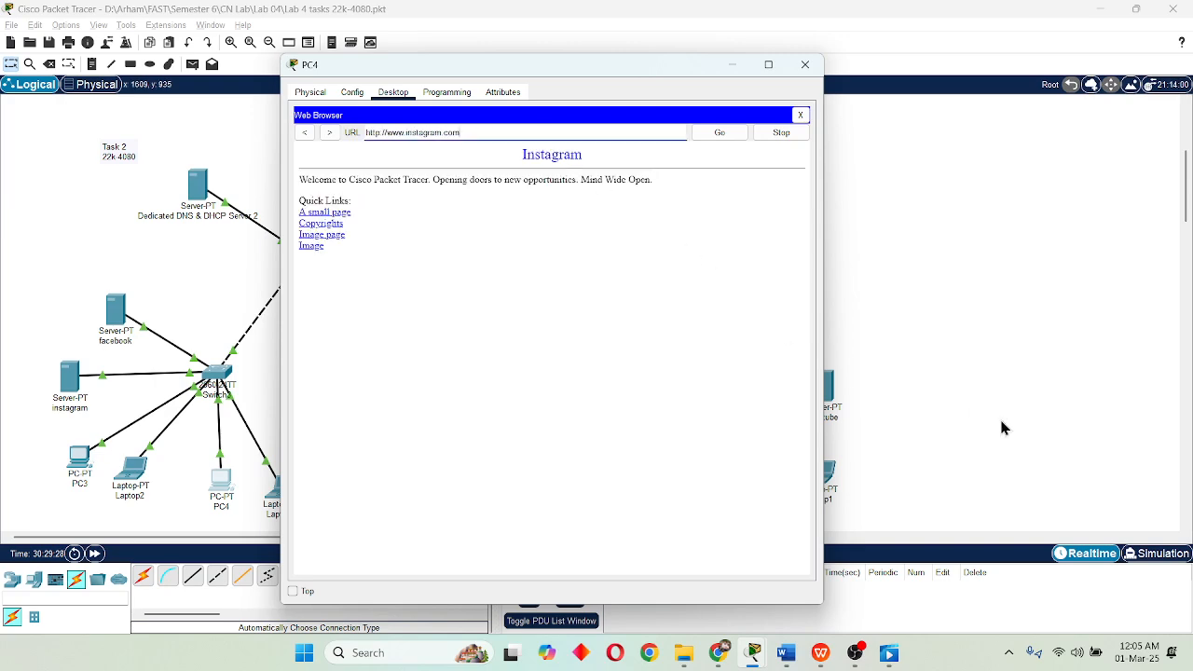
click(1152, 554)
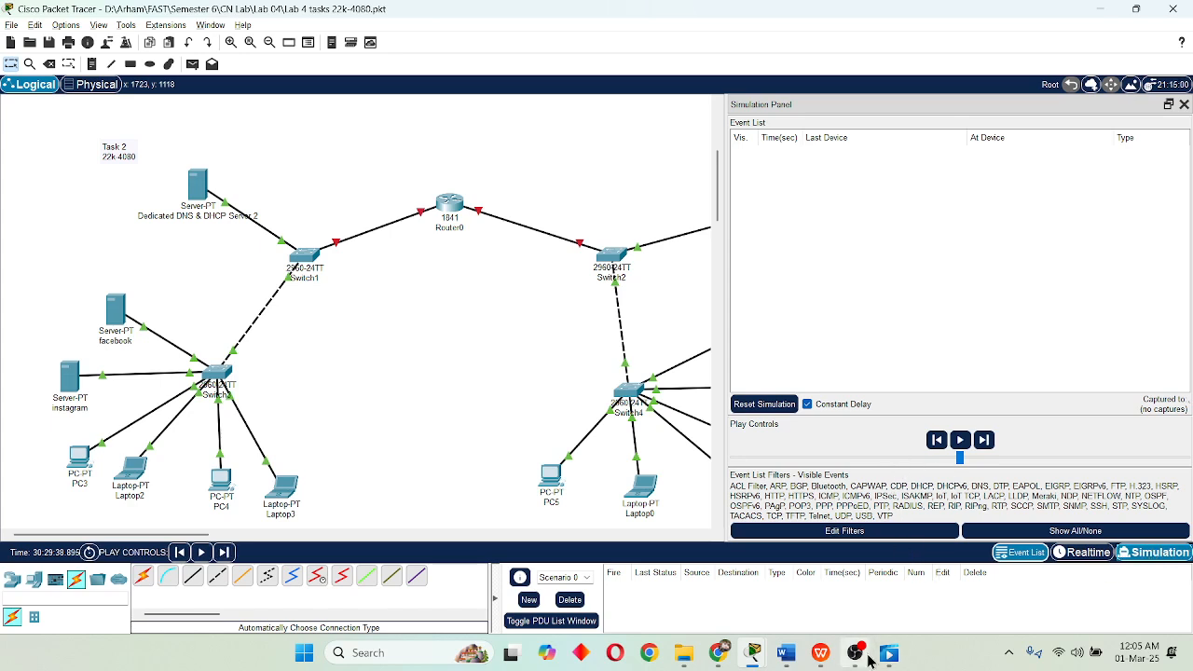
mouse_move(755, 652)
click(824, 587)
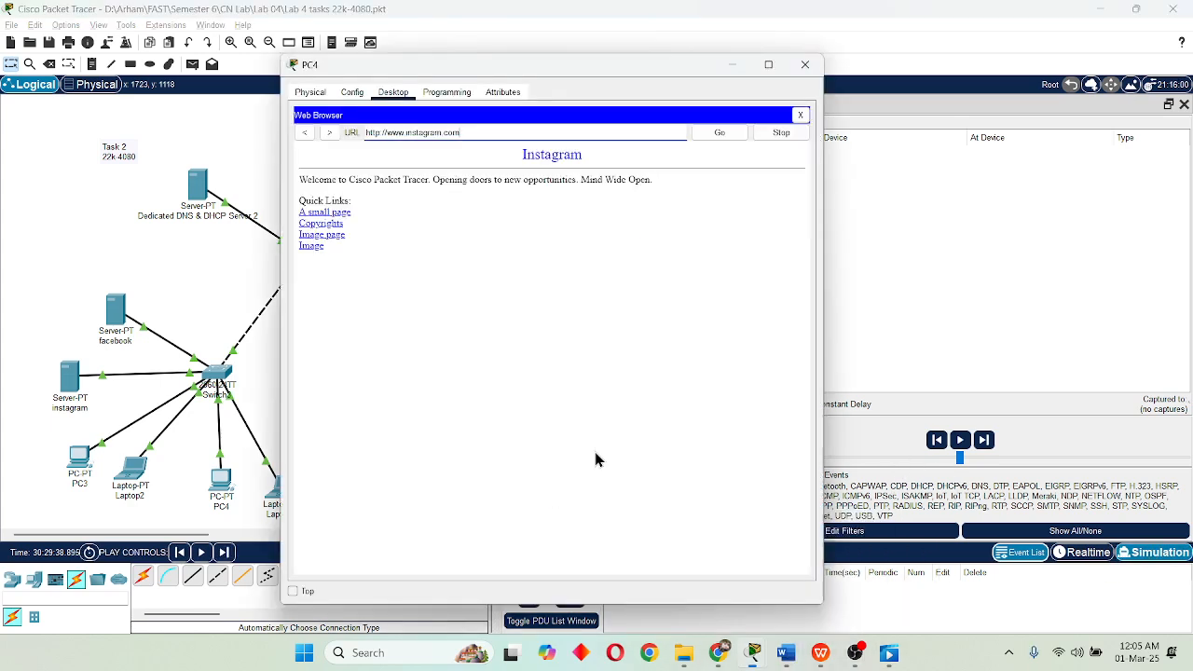
click(719, 132)
click(986, 380)
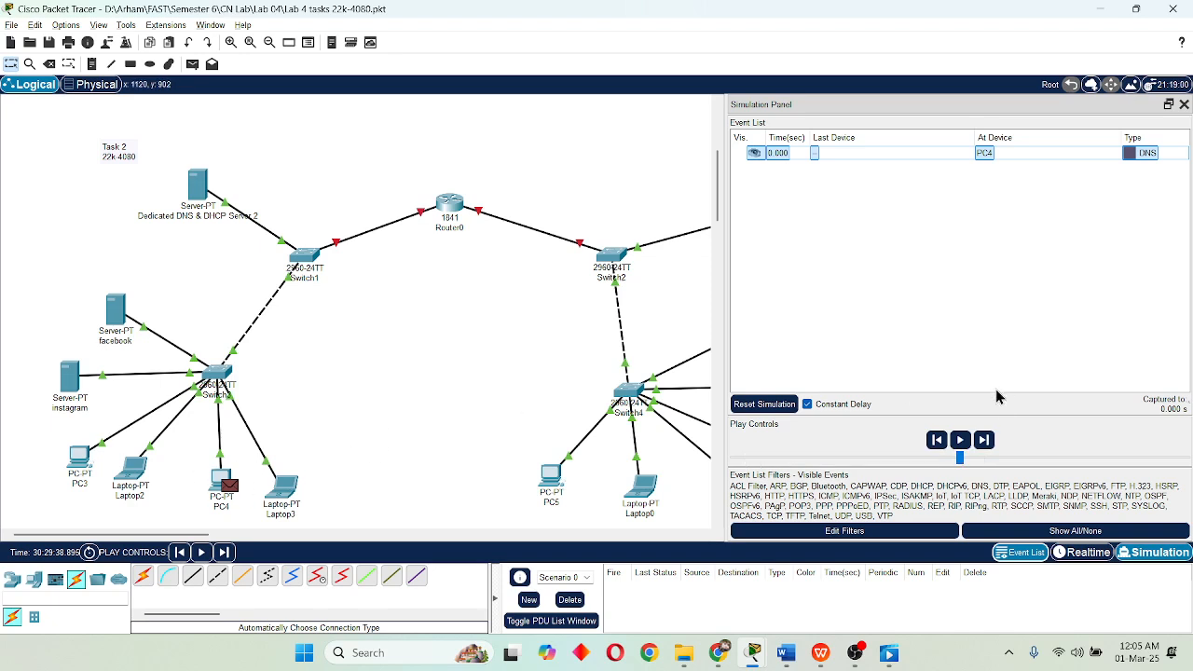
Advance the simulation event by event to follow PC4's DNS query to Dedicated DNS & DHCP Server 2 and its reply back.
click(984, 439)
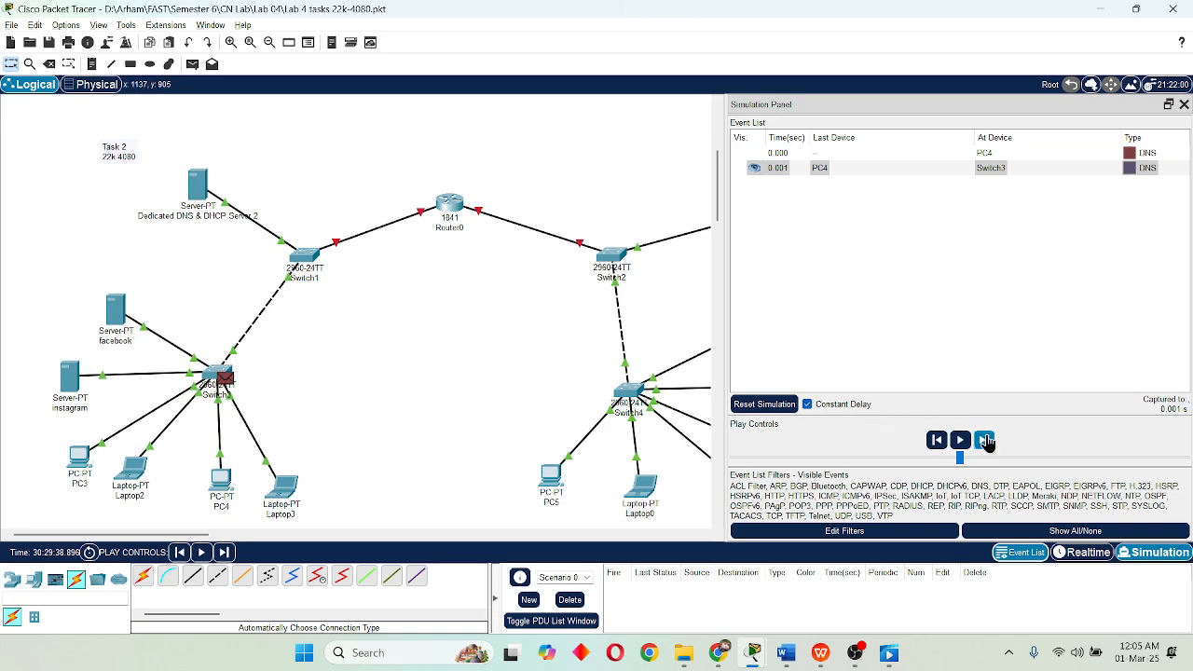
click(985, 441)
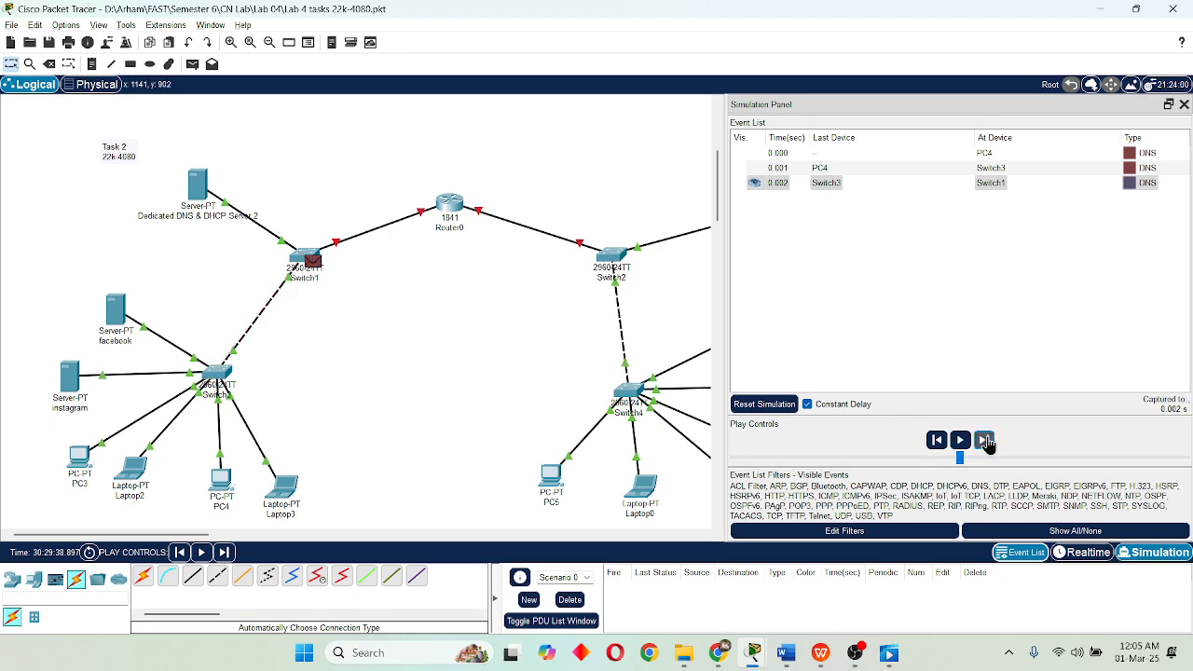
click(985, 441)
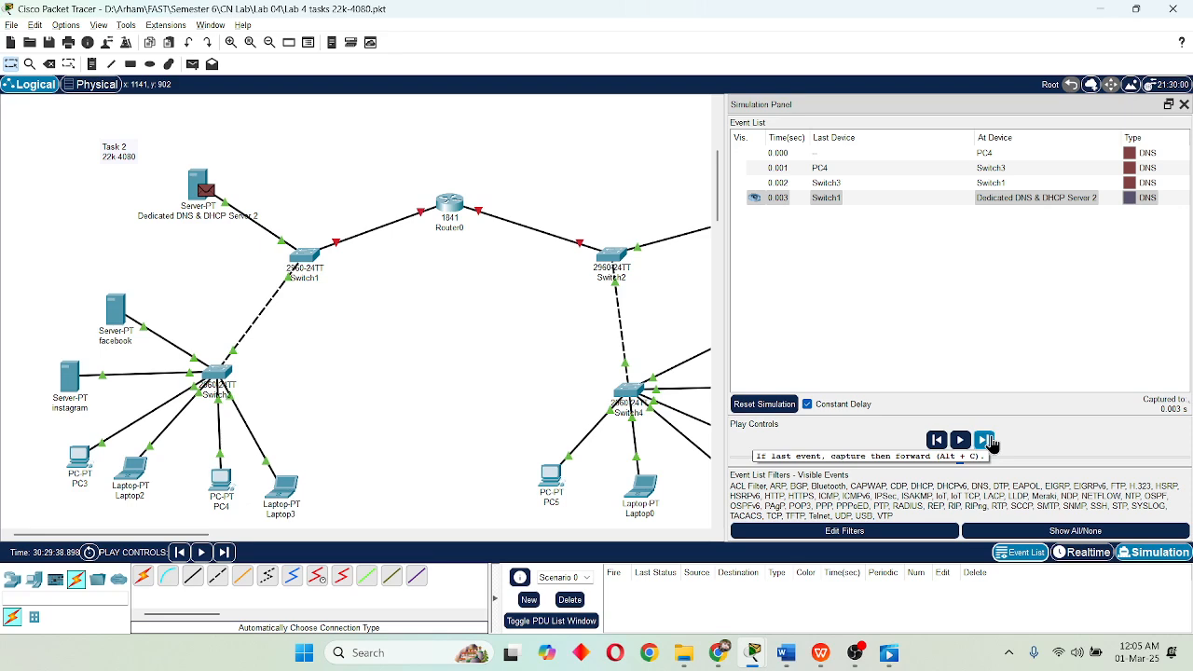
click(987, 441)
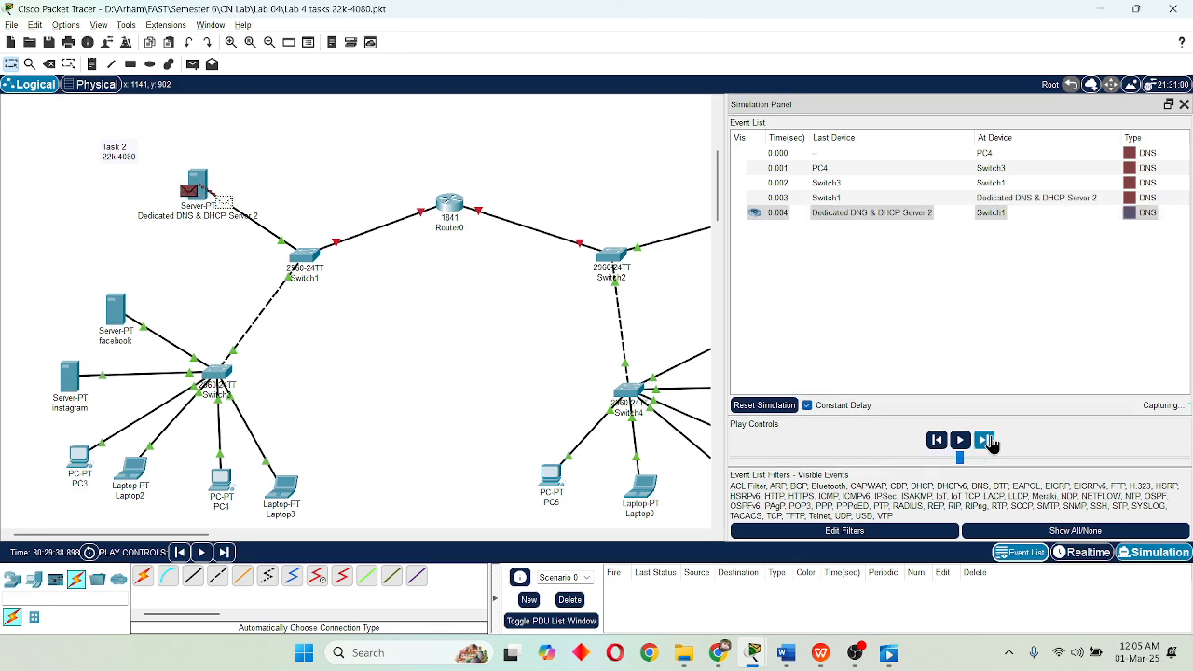
click(988, 442)
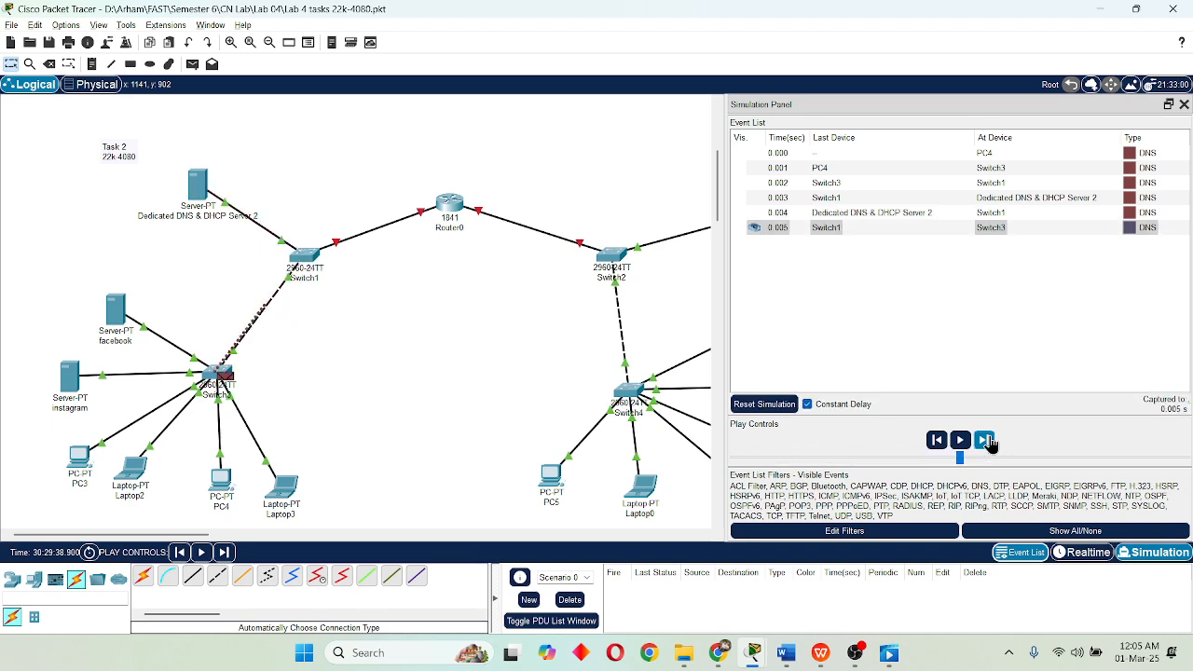
click(988, 442)
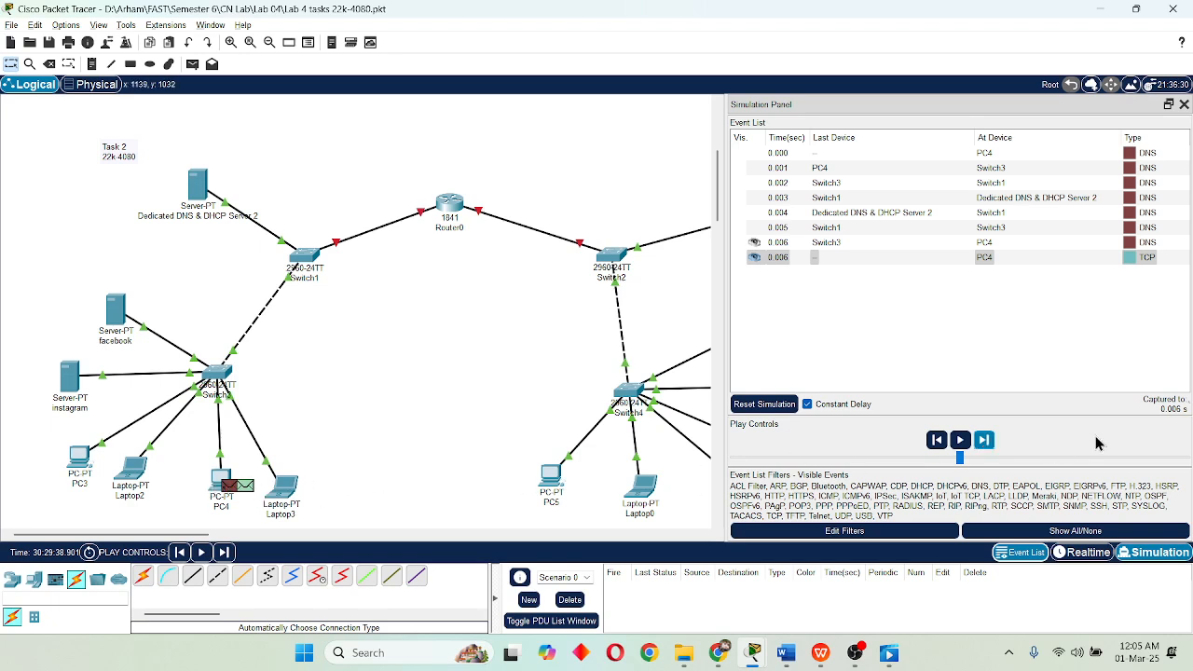
Advance the simulation through the TCP exchange between PC4 and the instagram server up to PC4's HTTP event.
click(985, 442)
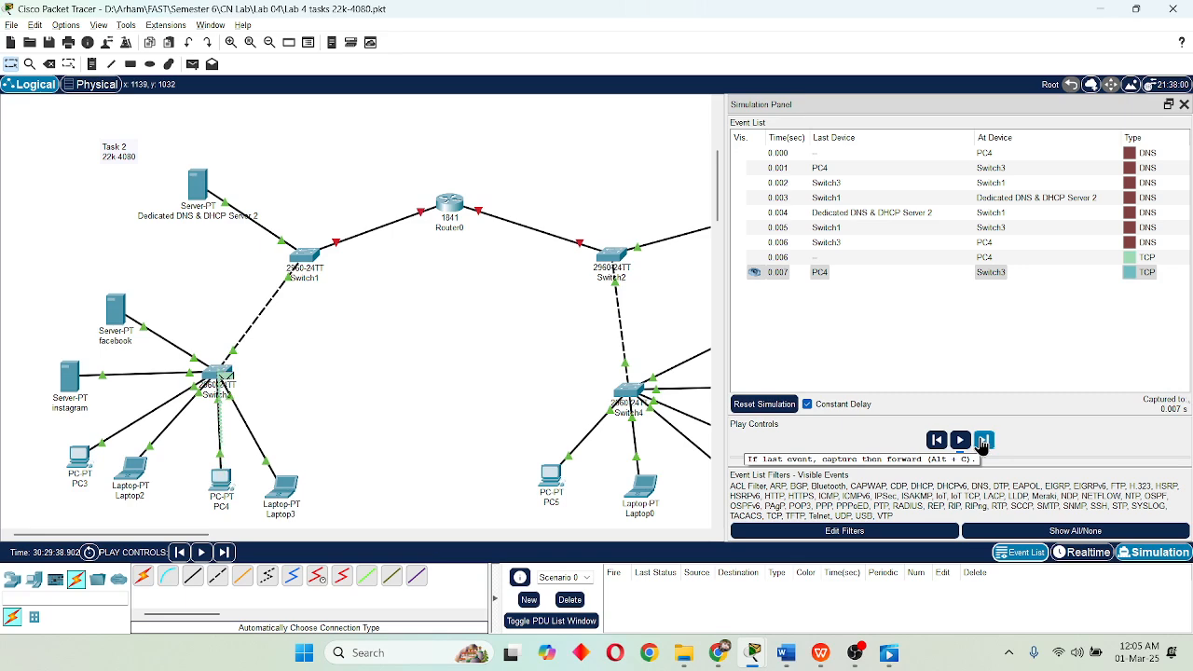
click(983, 444)
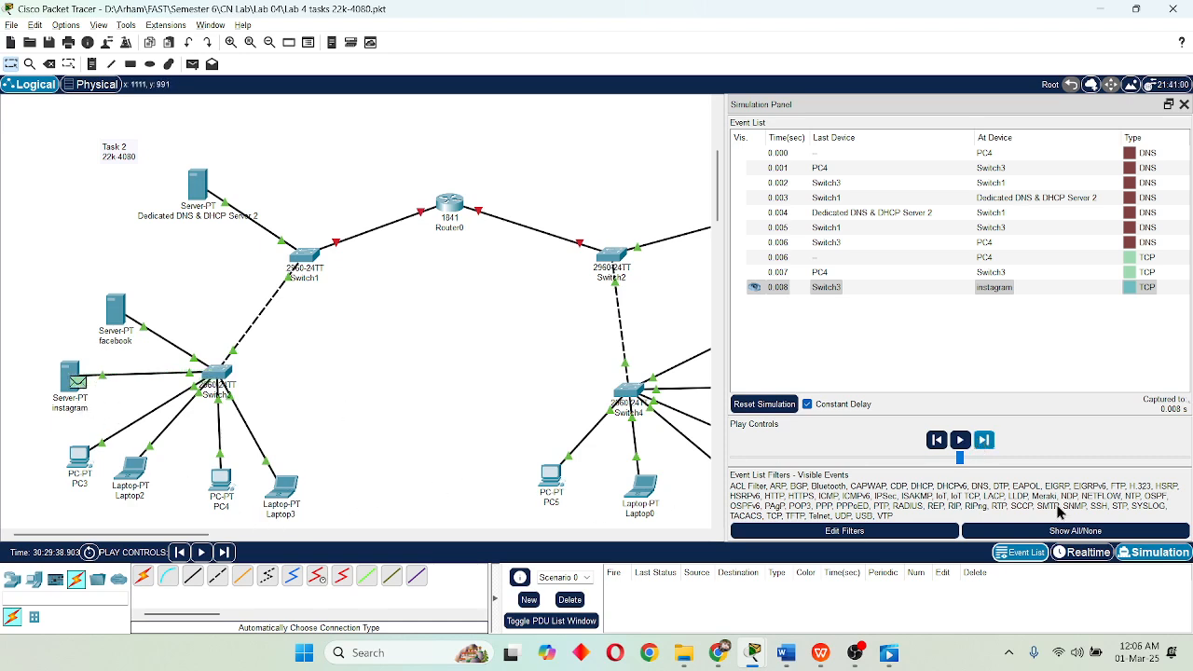
click(985, 442)
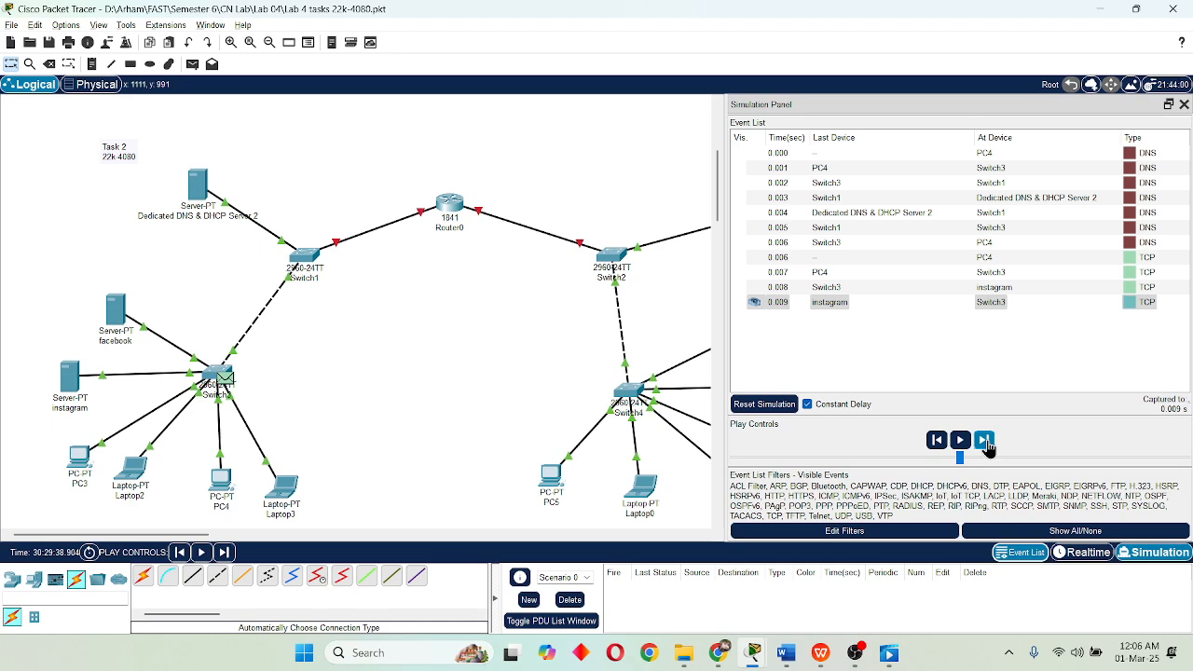
click(985, 442)
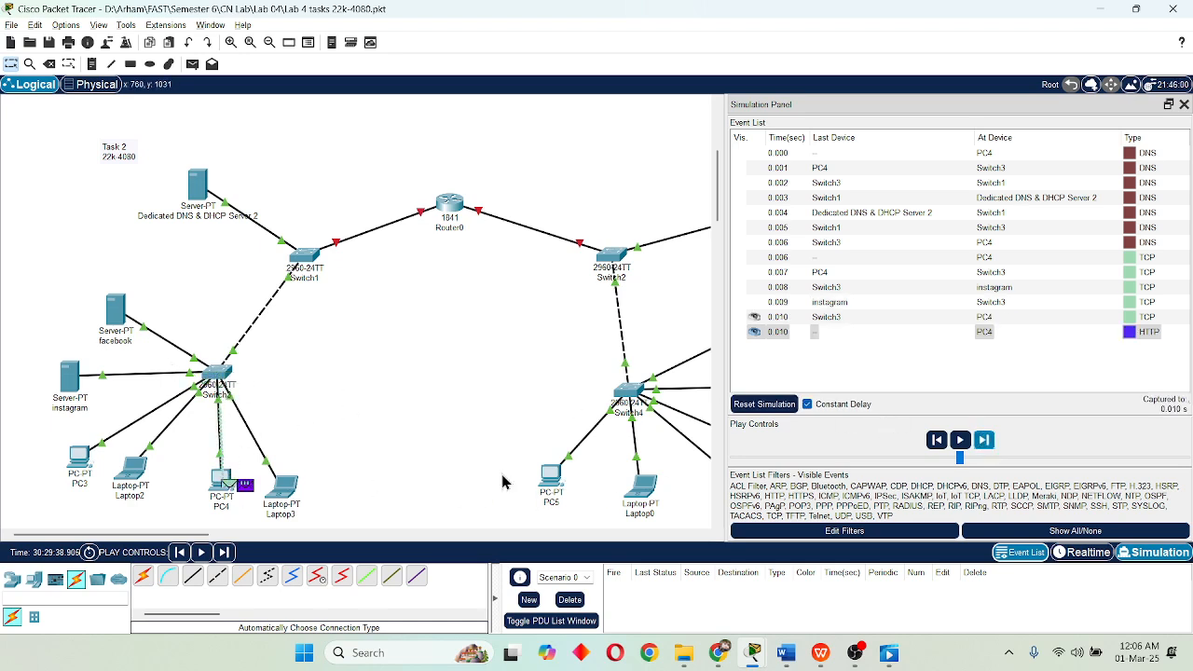
Examine the OSI layers and the outbound source and destination IP addresses of PC4's HTTP event, and close the PDU information.
click(1152, 337)
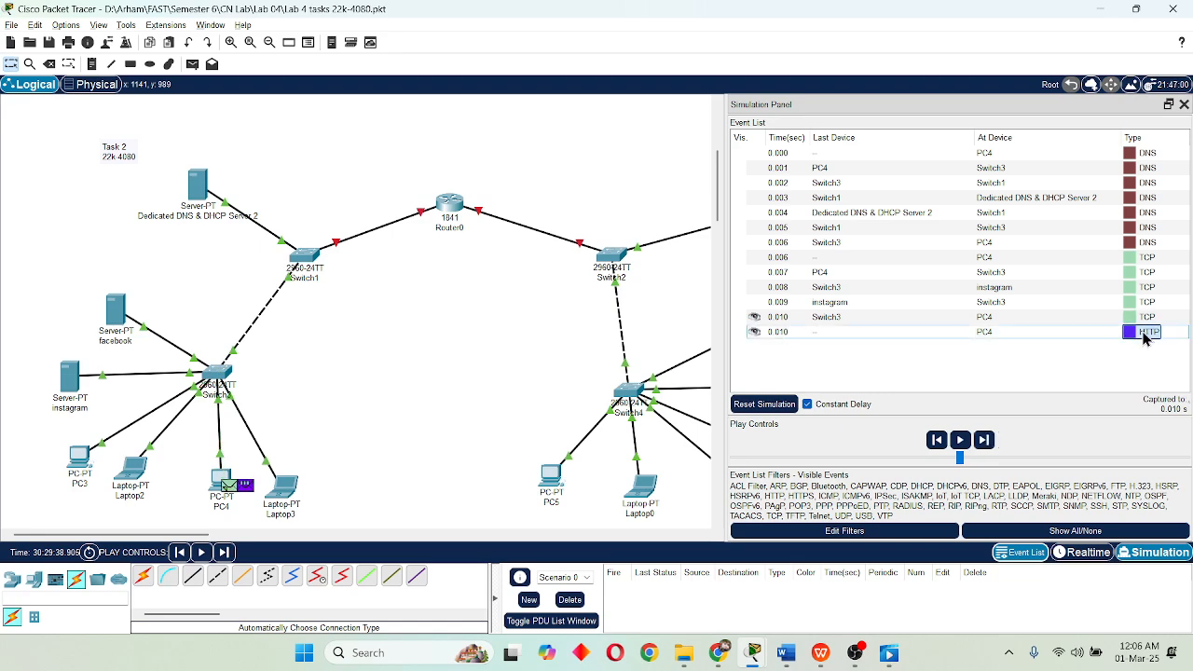
click(668, 220)
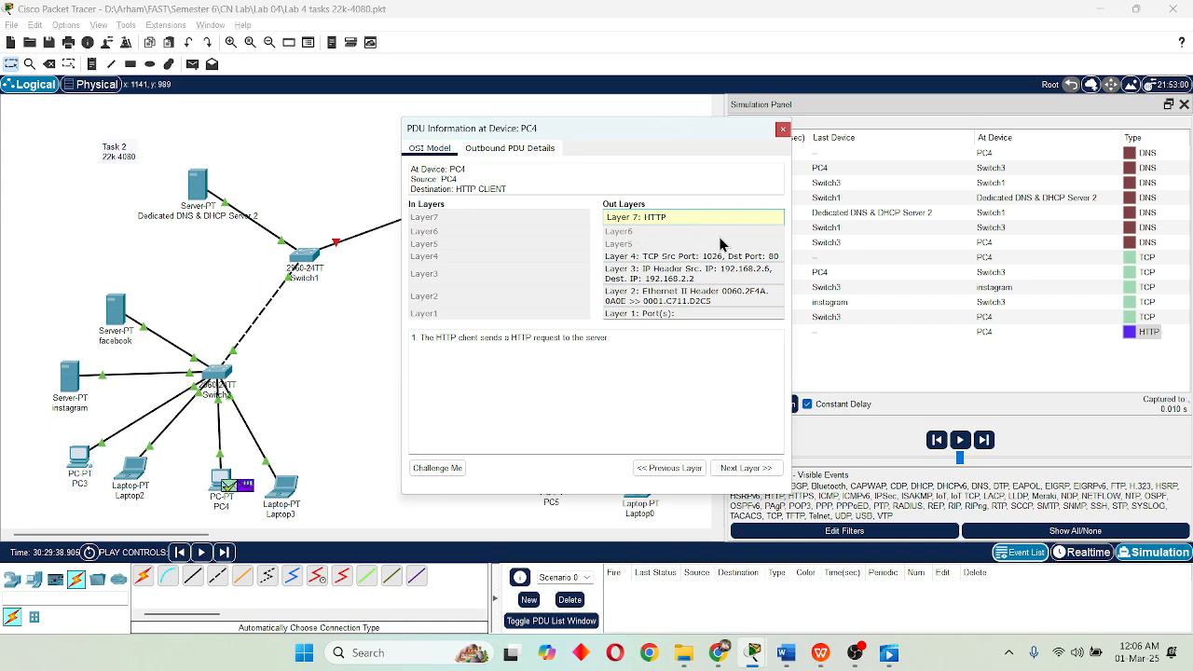
click(652, 230)
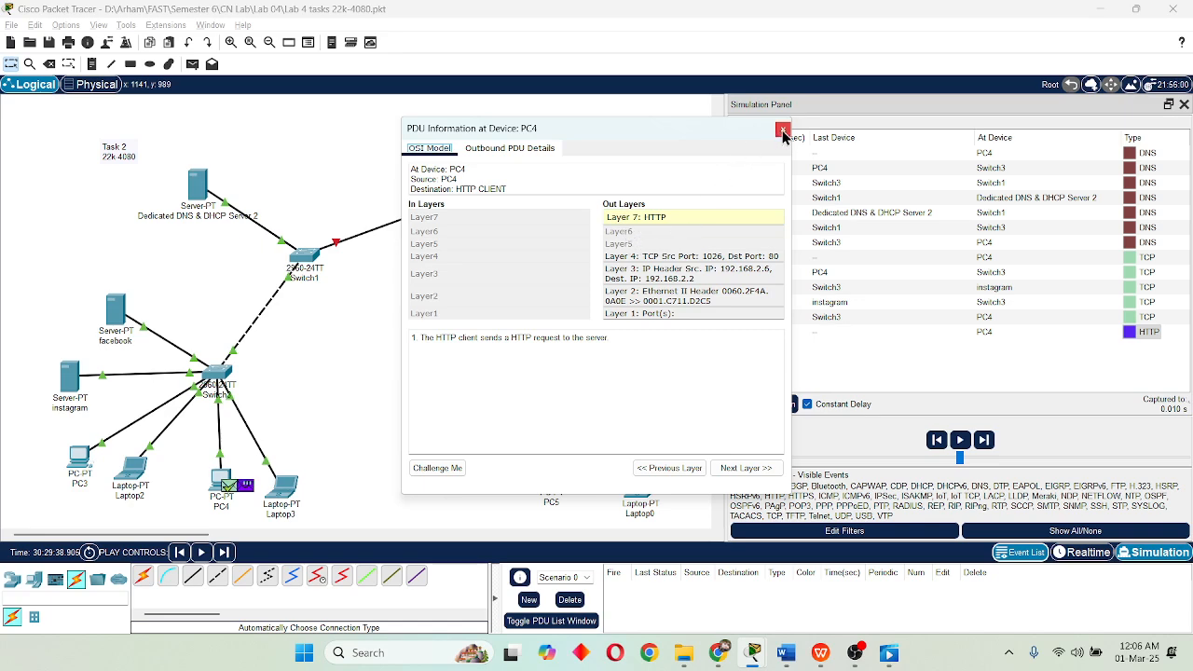
click(554, 149)
scroll(633, 279, down, 3)
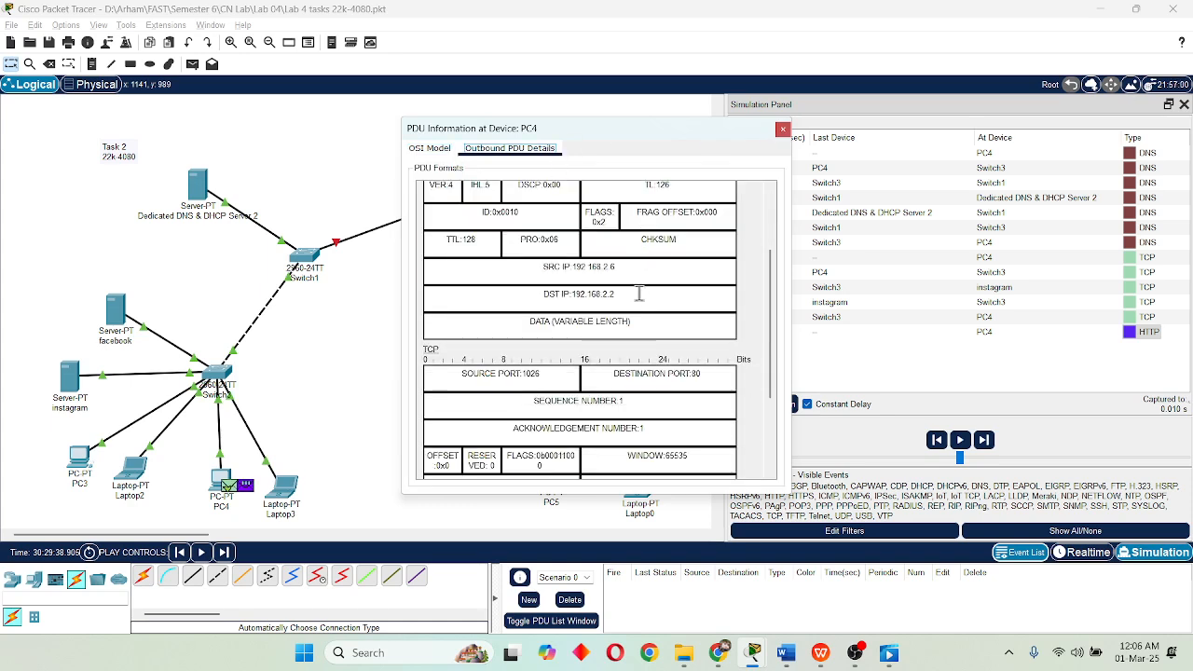
drag(533, 266, 622, 272)
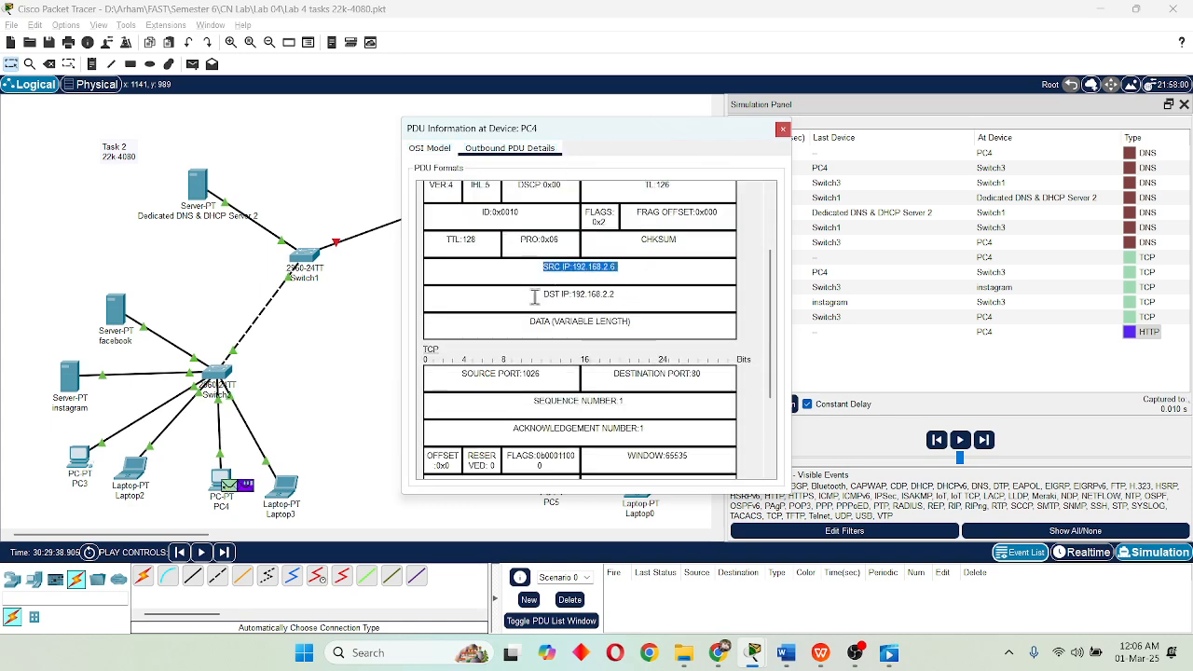
drag(534, 294, 635, 299)
click(782, 129)
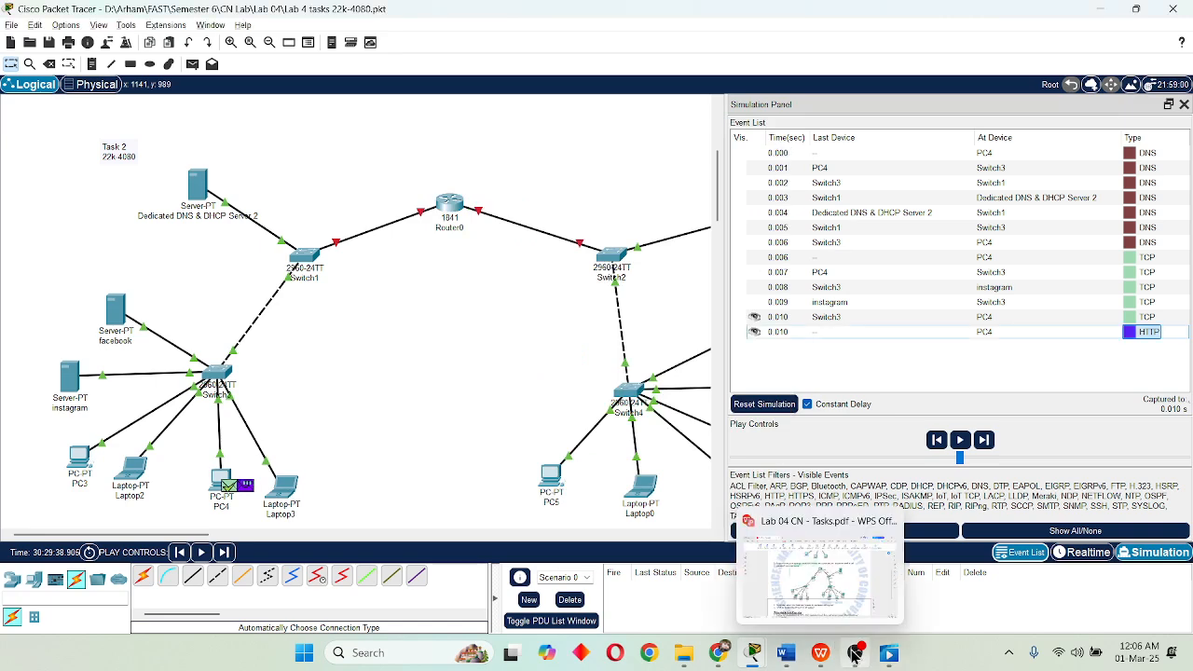